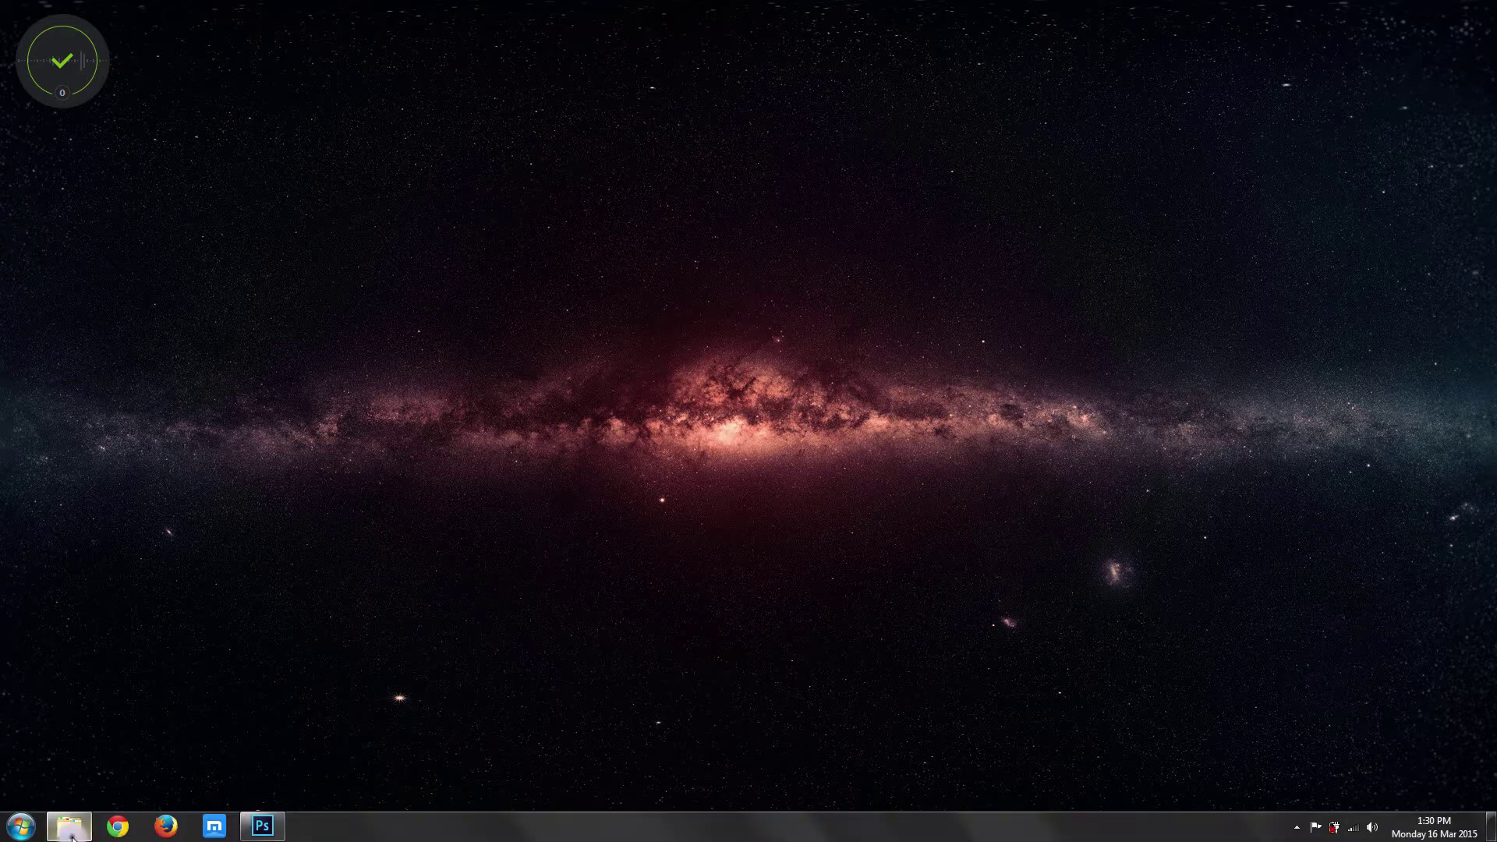
Open the 3D source-images folder from the taskbar Explorer icon.
{"action": "left_click", "coordinate": [70, 827]}
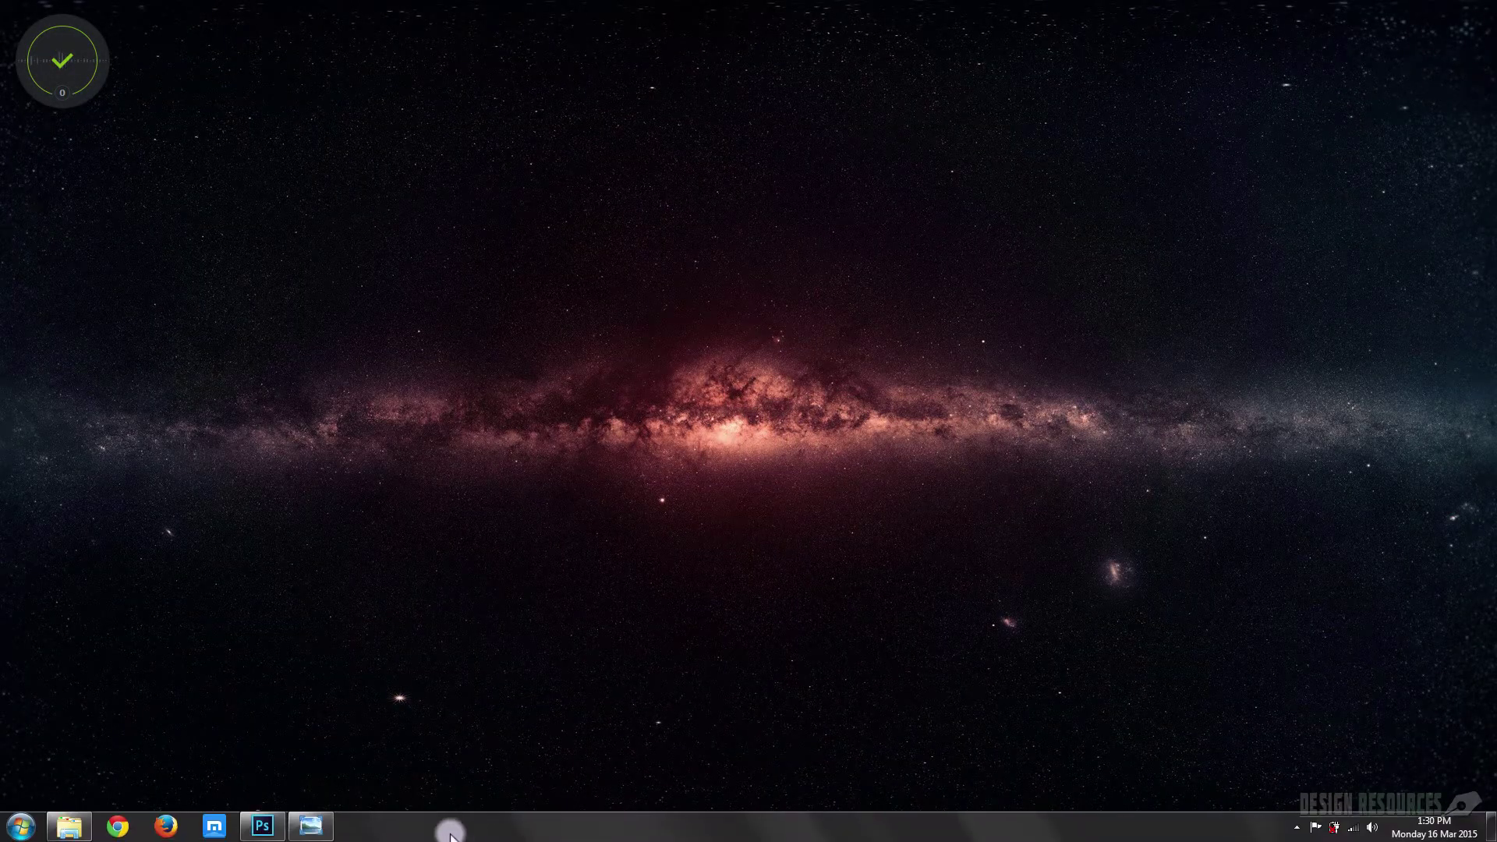
Preview the finished red/cyan 3D result image, then close the preview.
{"action": "left_click", "coordinate": [262, 826]}
{"action": "left_click", "coordinate": [300, 833]}
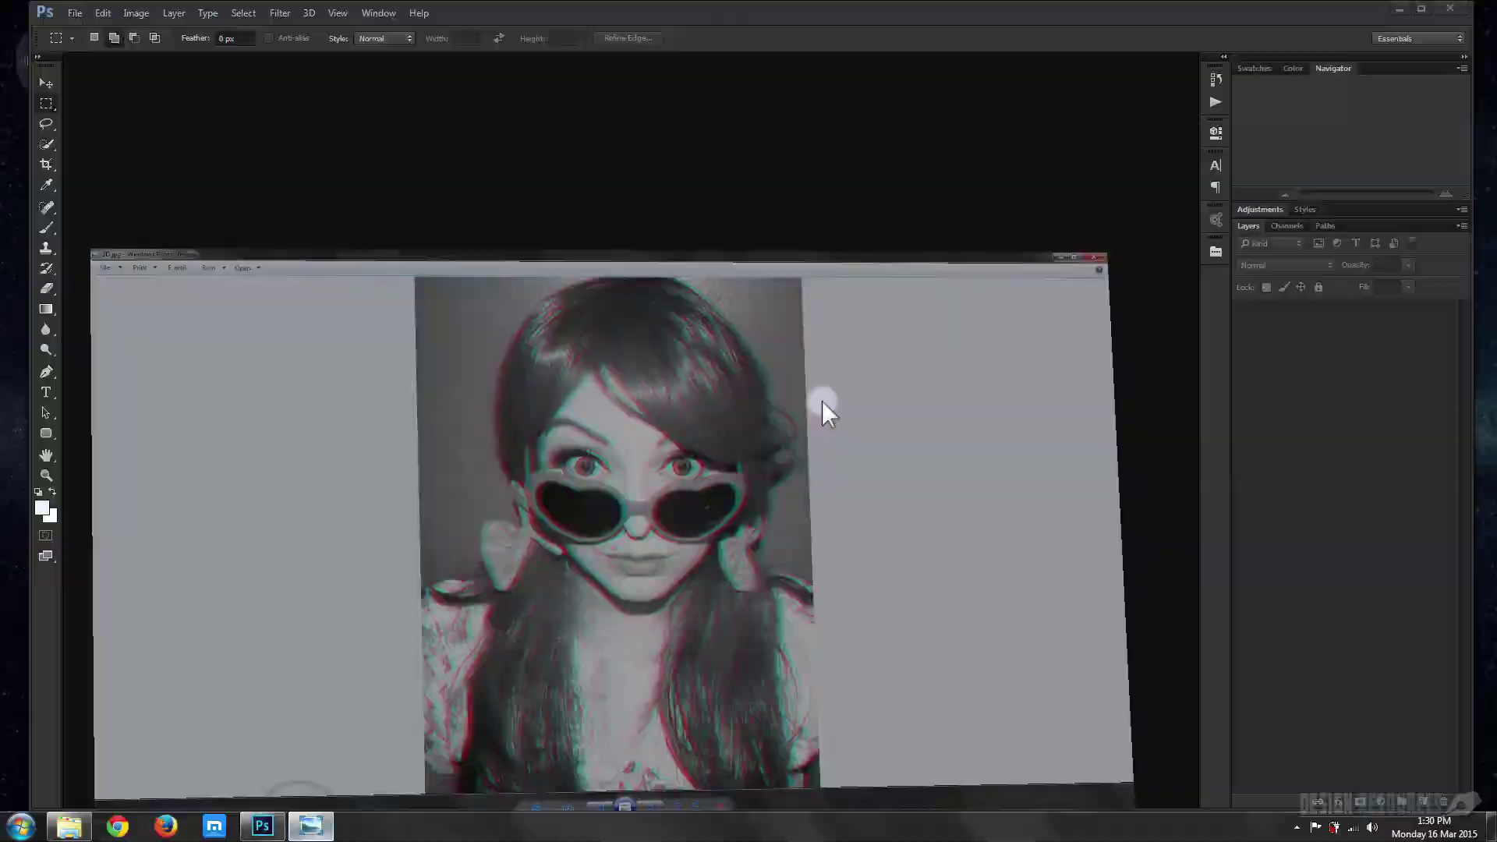
{"action": "left_click", "coordinate": [1479, 9]}
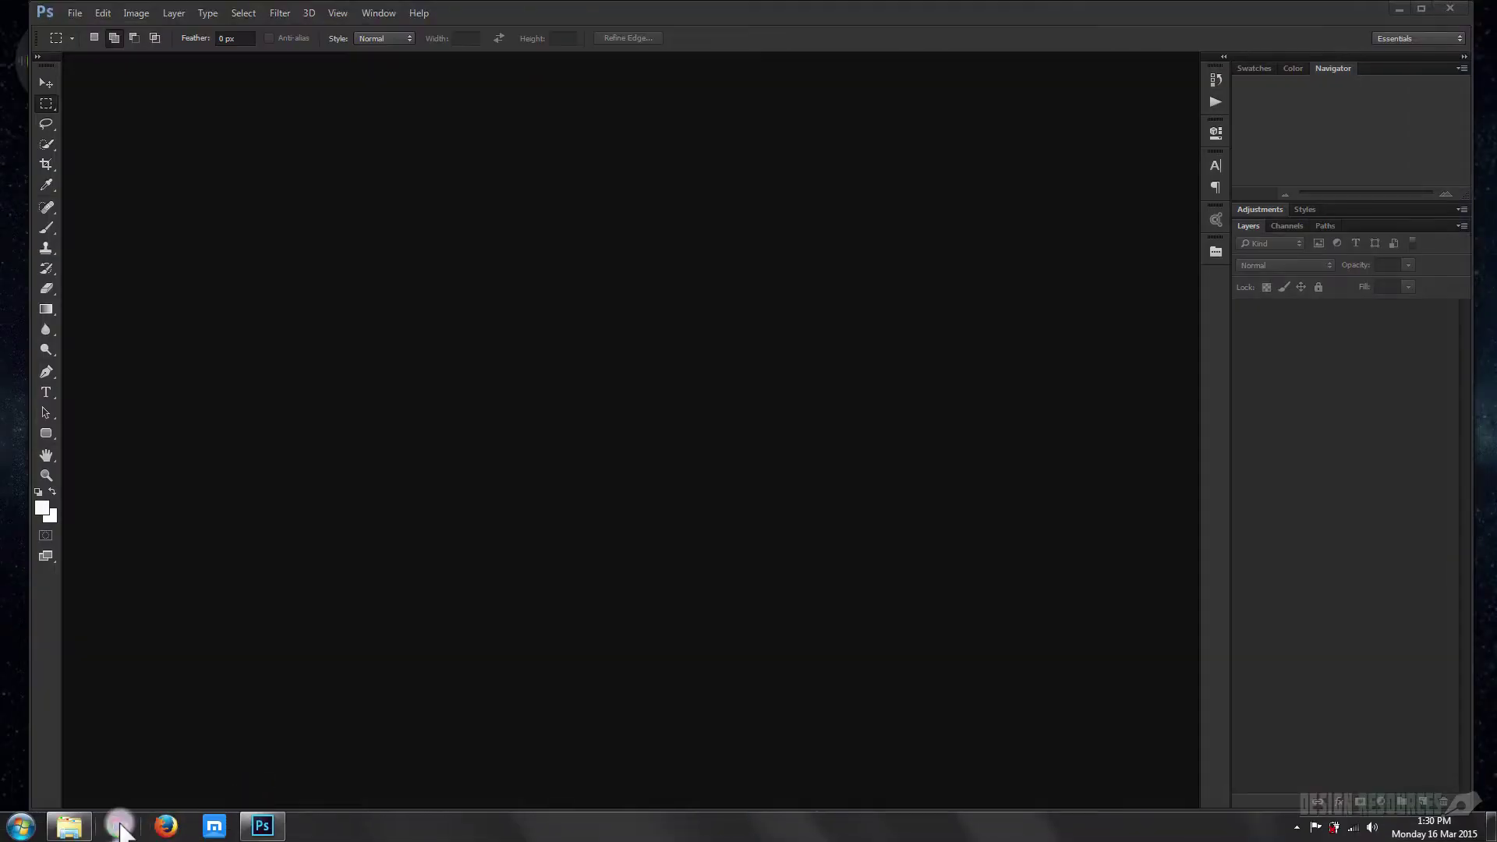
Open 3D Bfr.jpg in Photoshop by dragging it from the 3D folder.
{"action": "left_click", "coordinate": [69, 827]}
{"action": "left_click", "coordinate": [489, 219]}
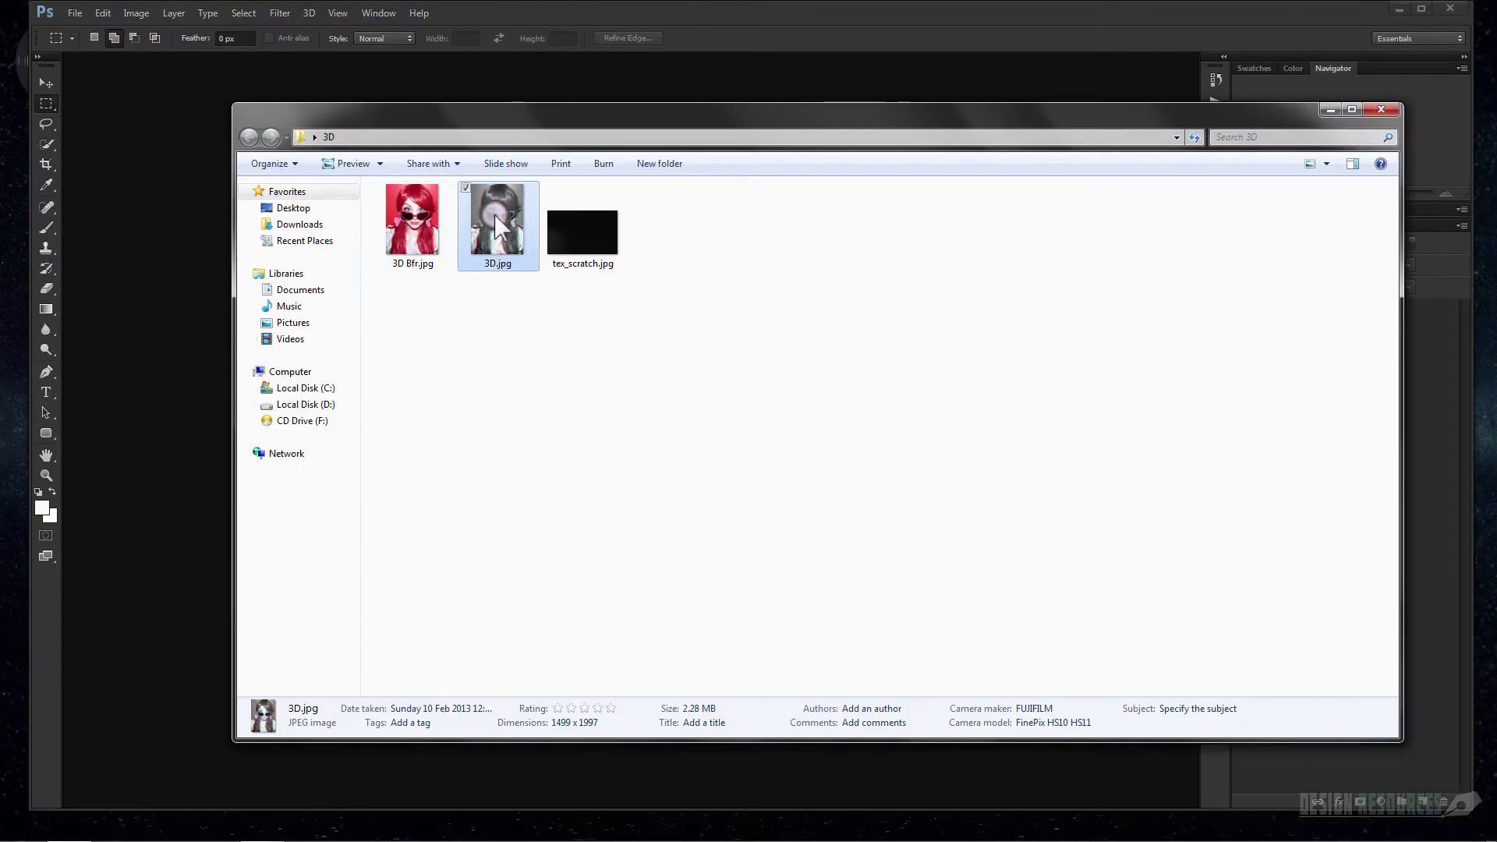
{"action": "left_click", "coordinate": [393, 238]}
{"action": "left_click_drag", "start_coordinate": [415, 217], "coordinate": [186, 264]}
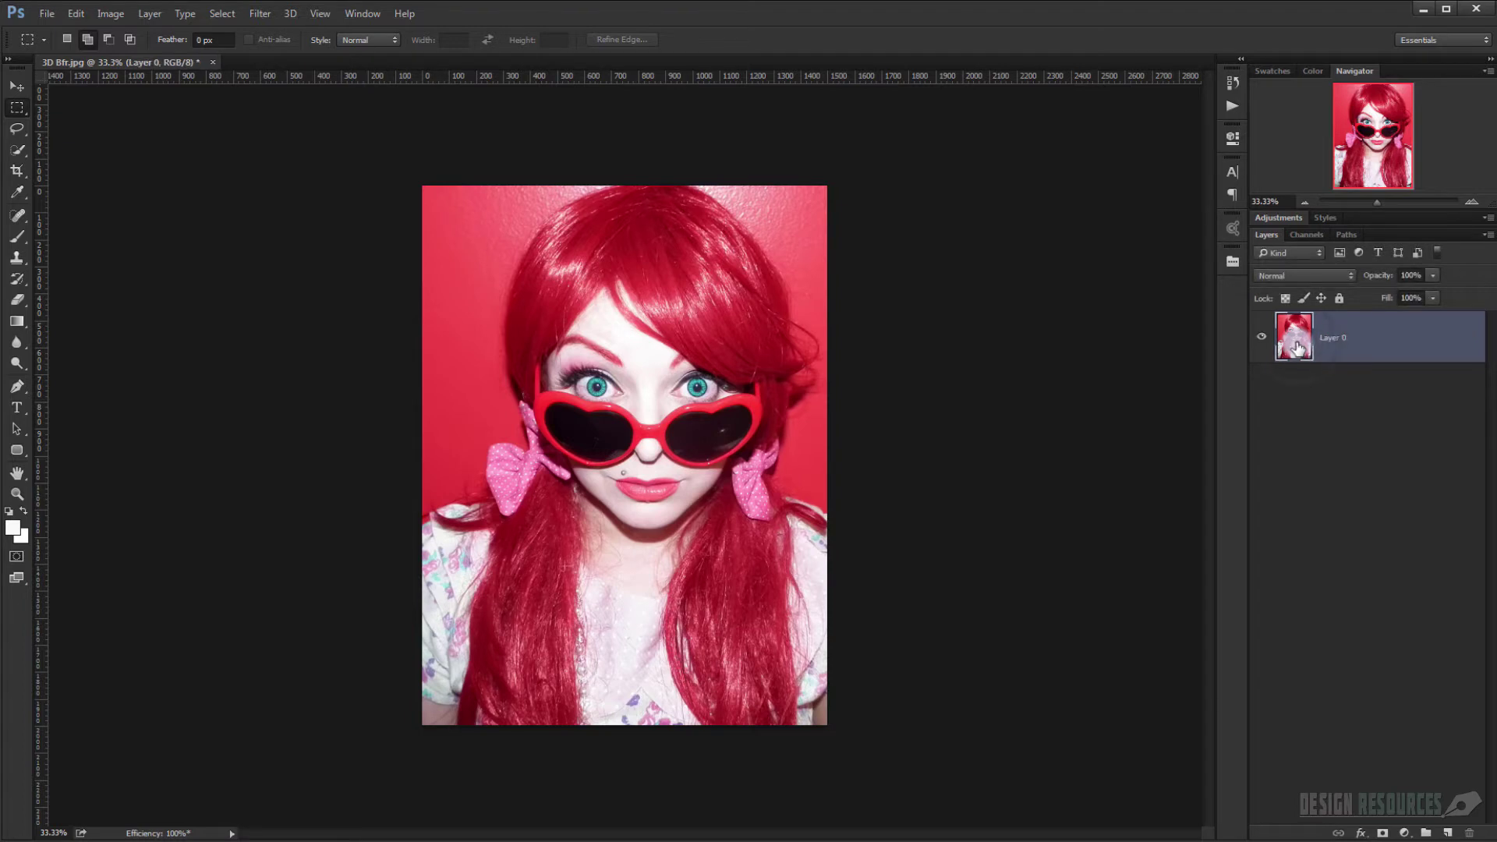
Unlock the Background into Layer 0 and desaturate the girl's photo to greyscale.
{"action": "double_click", "coordinate": [1399, 347], "text": "alt"}
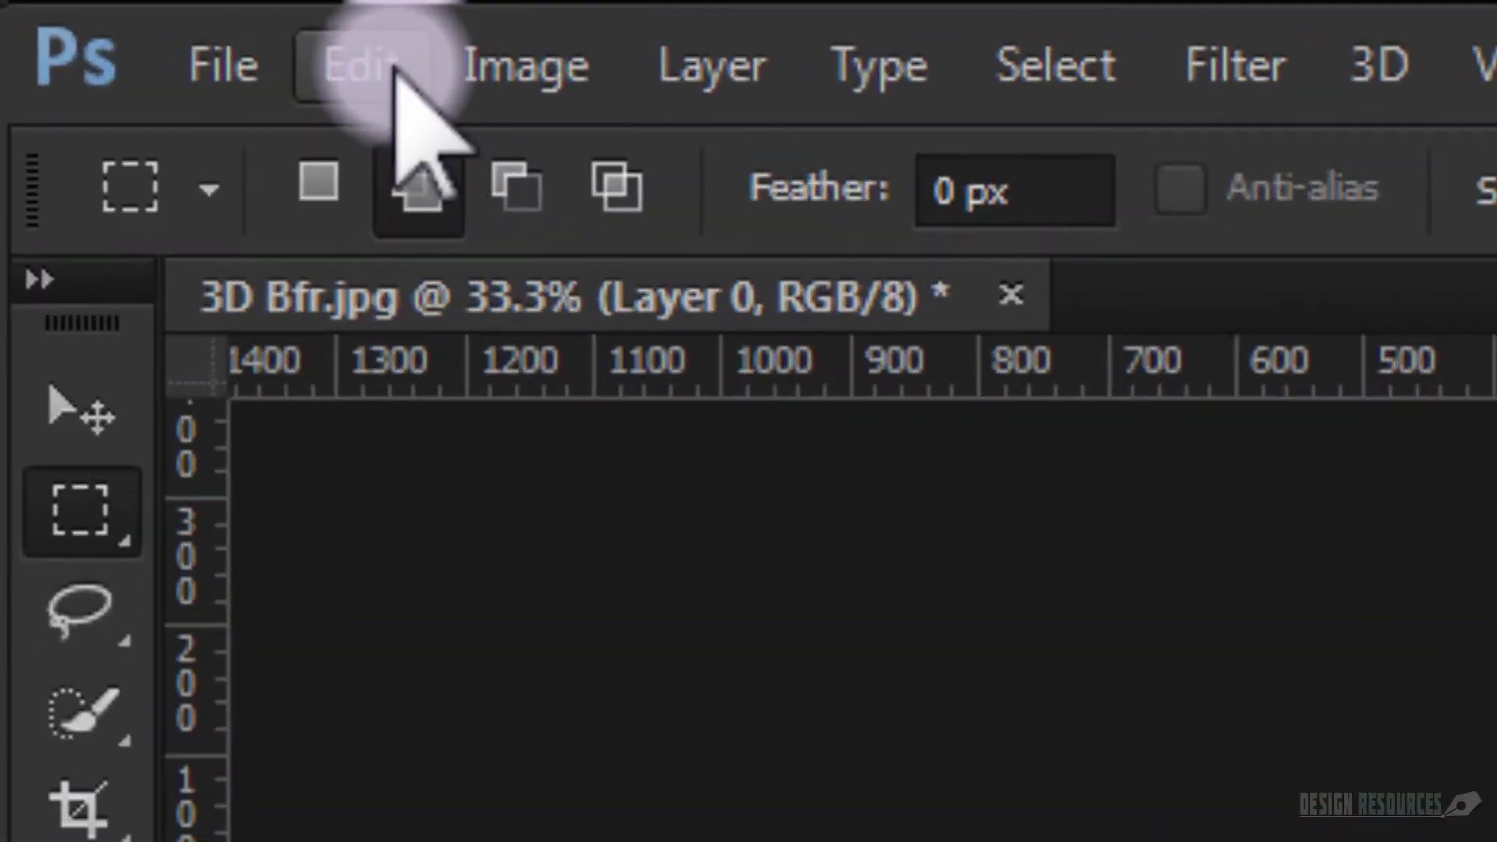
{"action": "left_click", "coordinate": [518, 64]}
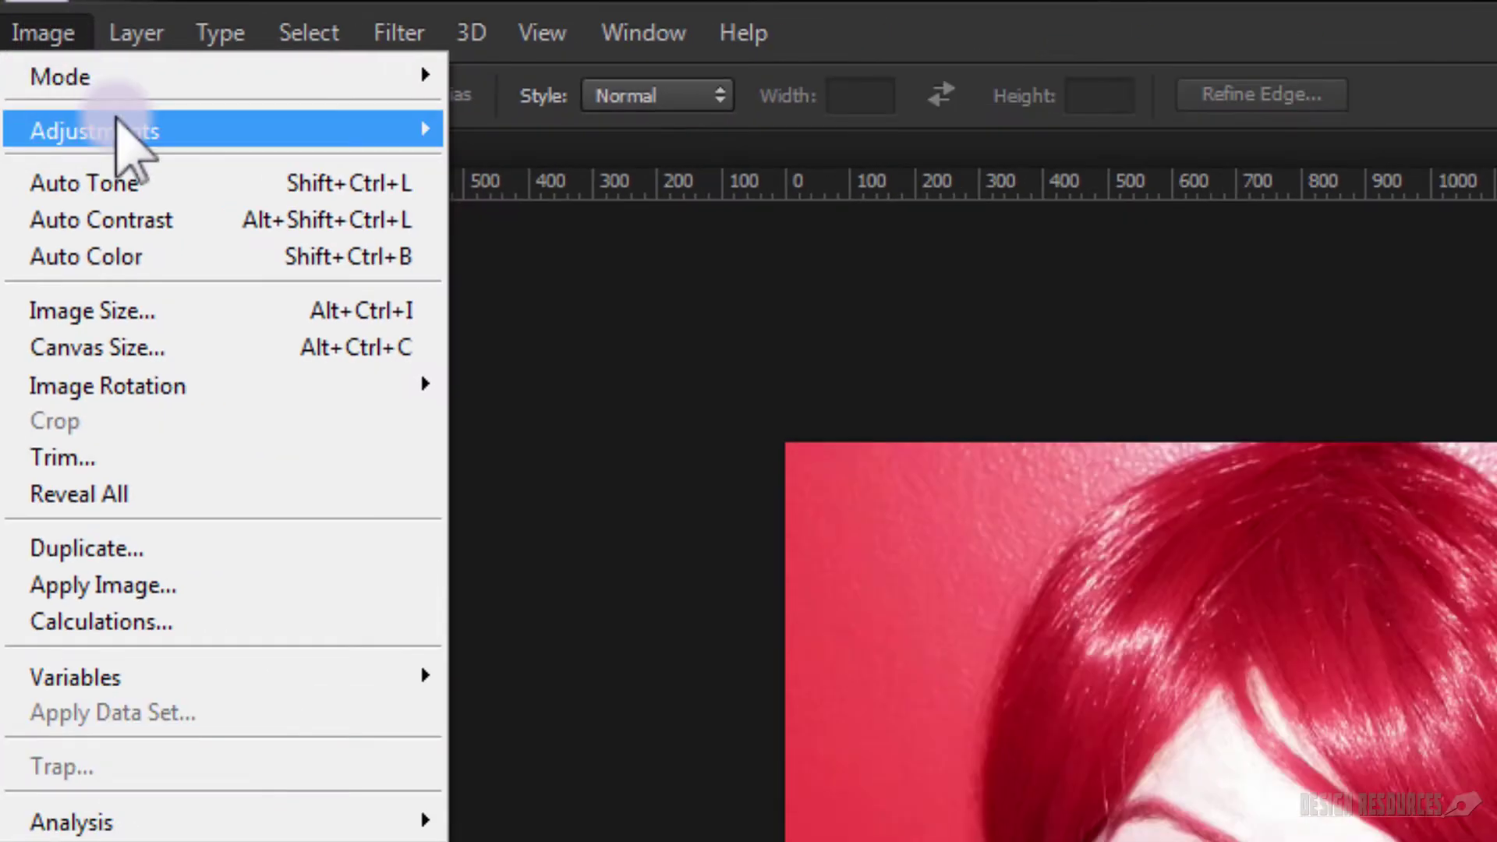
{"action": "mouse_move", "coordinate": [118, 118]}
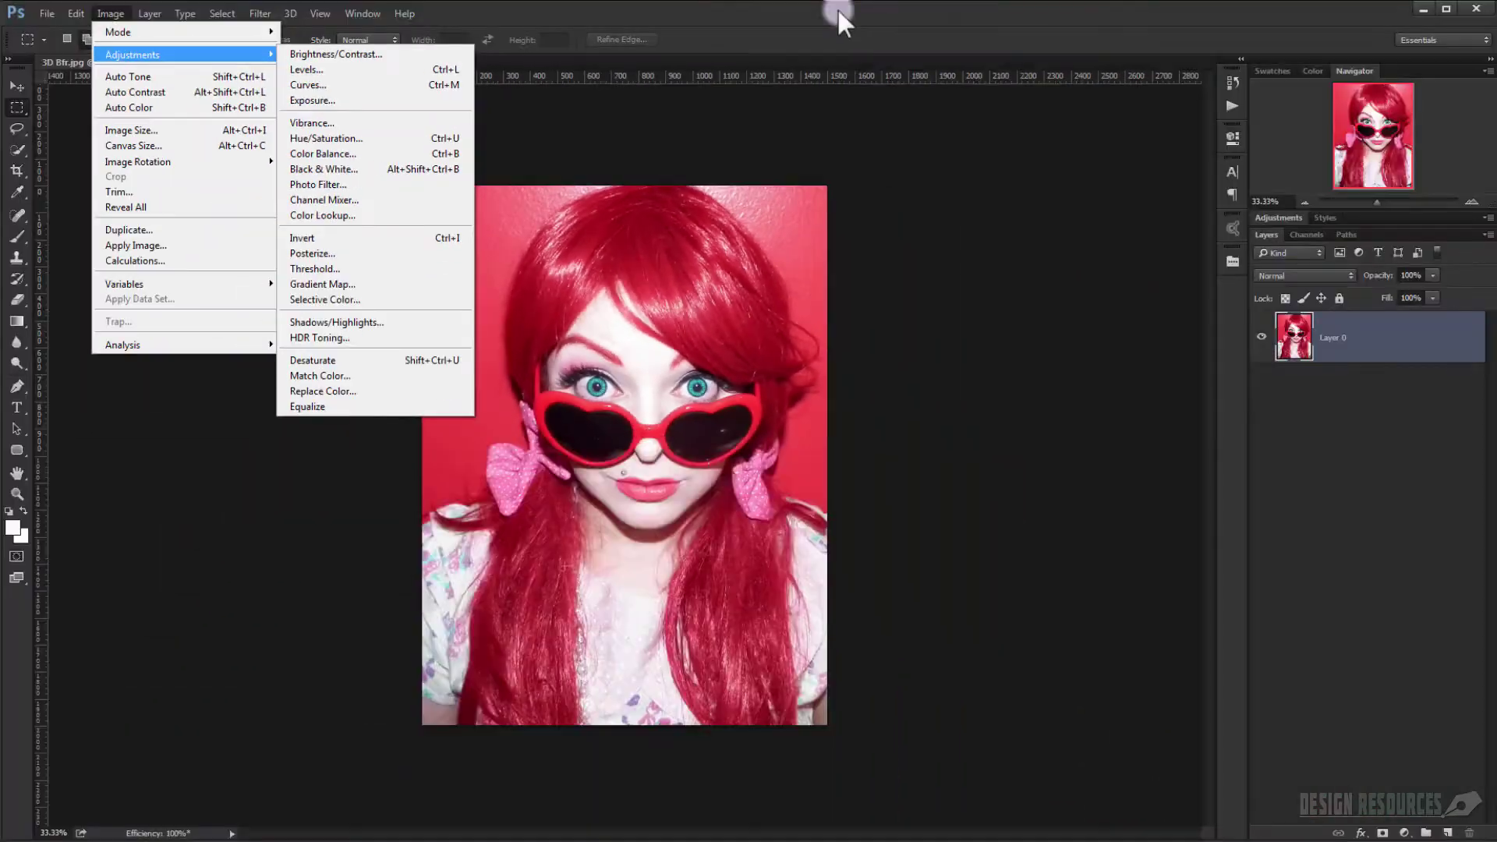
{"action": "left_click", "coordinate": [831, 25]}
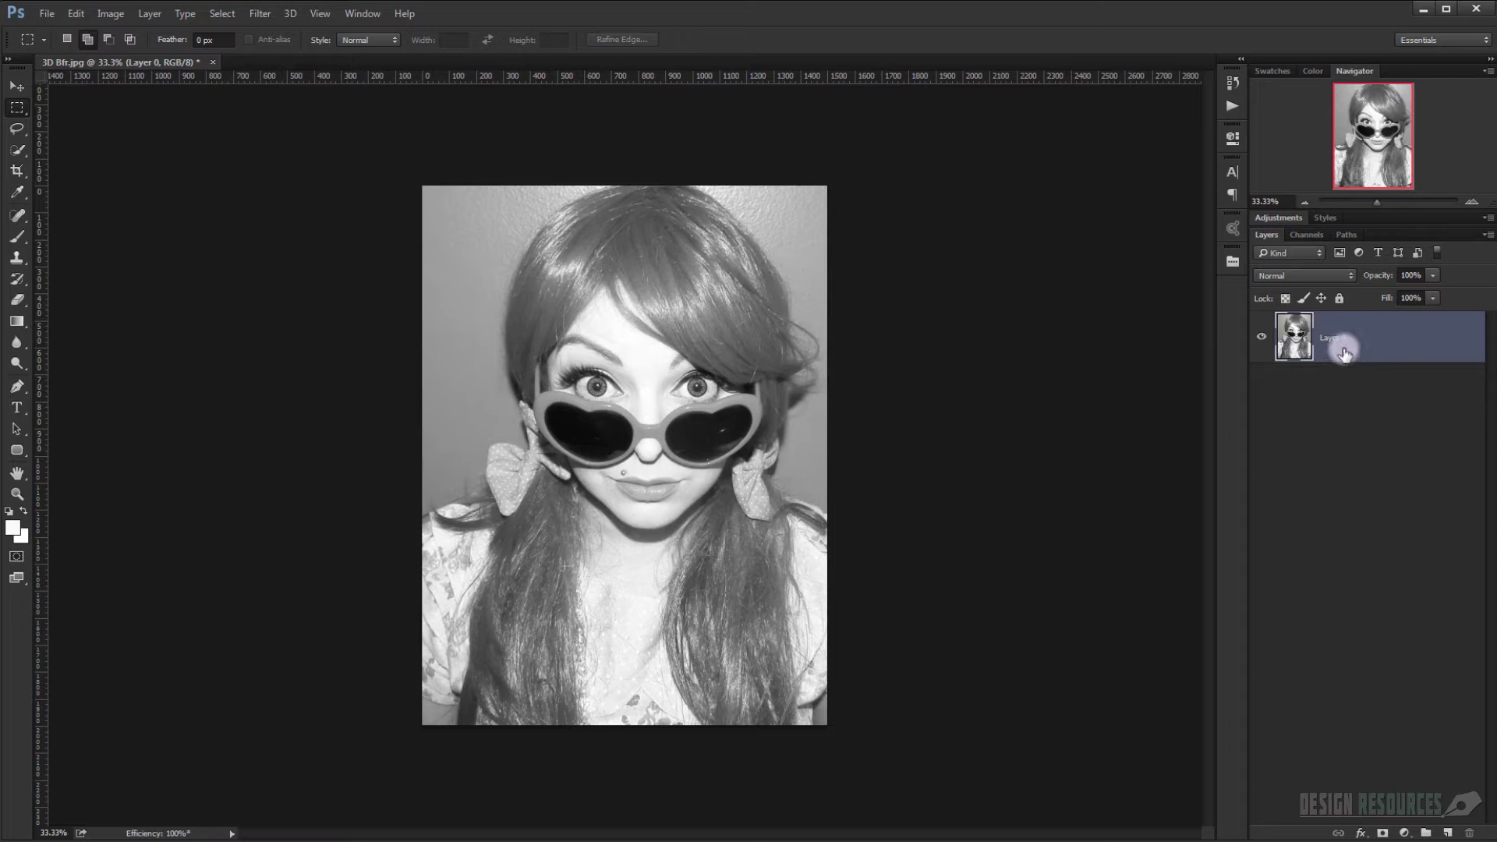
Duplicate the greyscale photo layer and name the copy Red.
{"action": "key", "text": "ctrl+j"}
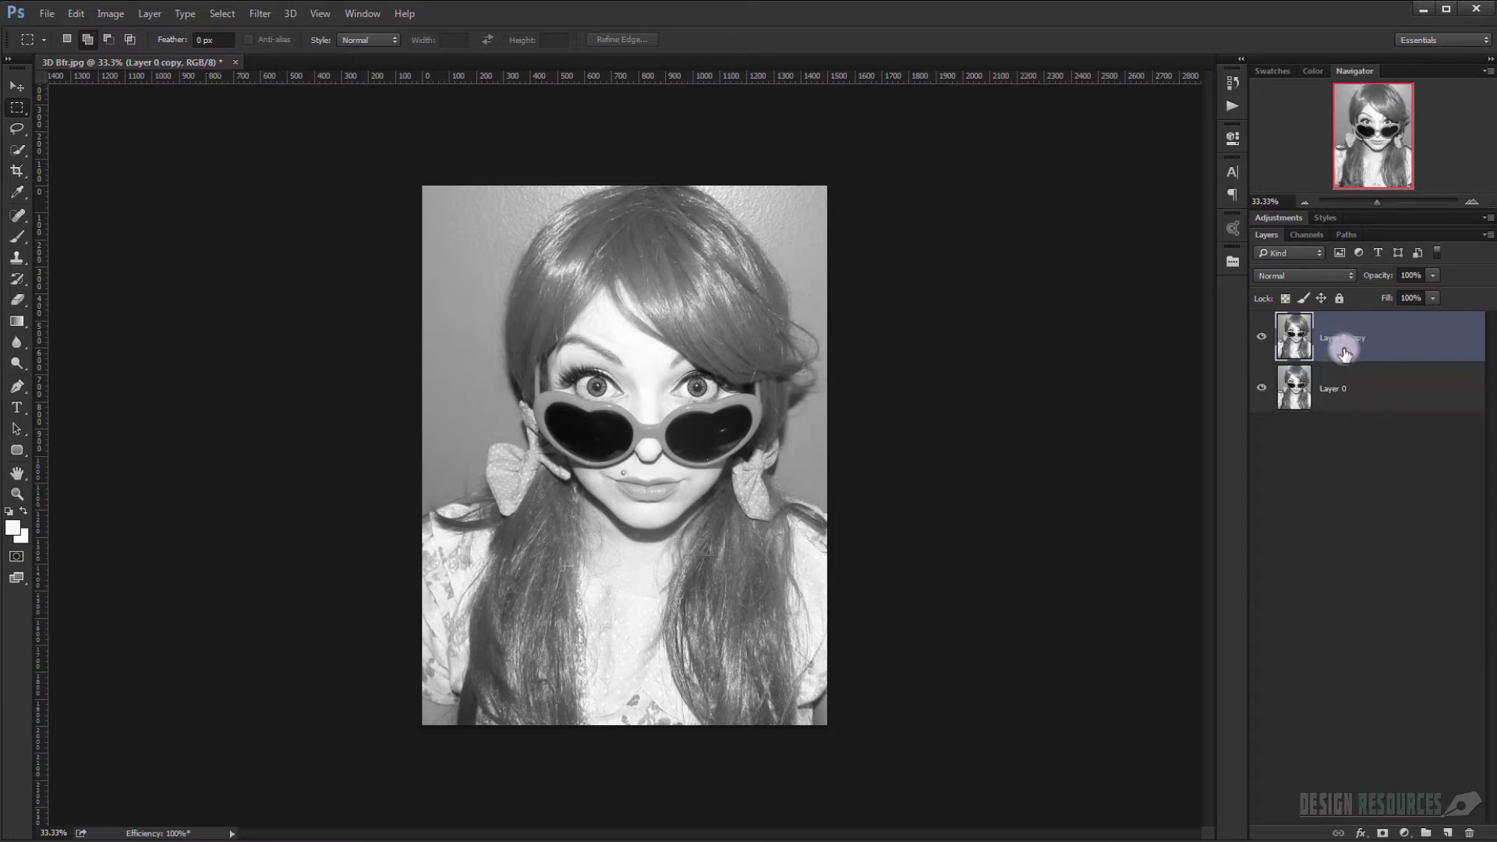
{"action": "double_click", "coordinate": [1348, 338]}
{"action": "left_click", "coordinate": [1435, 343]}
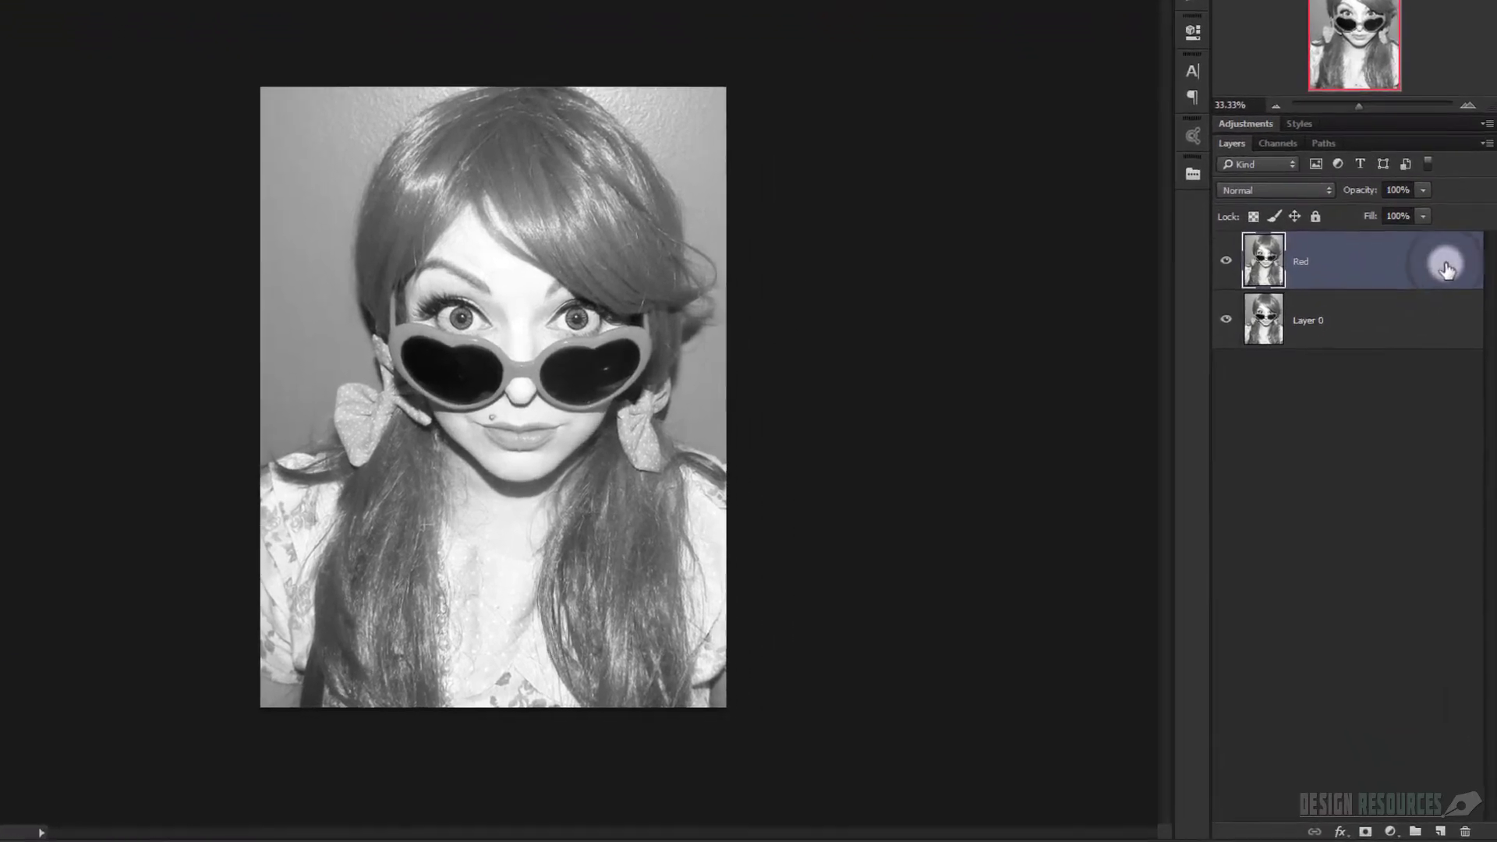
Limit the Red layer's blending to the R channel only and hide Layer 0.
{"action": "double_click", "coordinate": [1452, 343]}
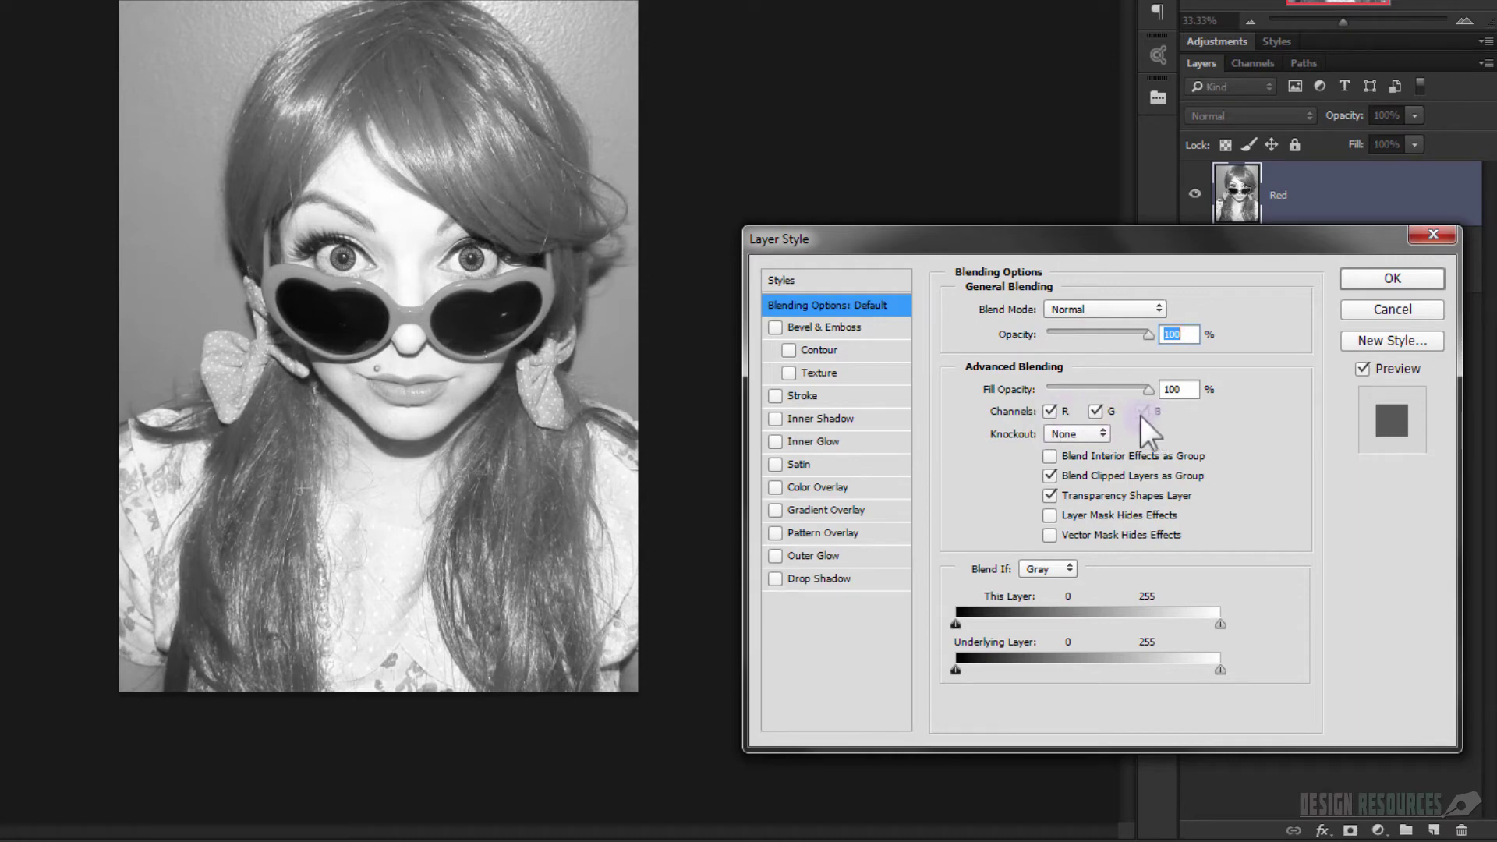
{"action": "left_click", "coordinate": [1094, 411]}
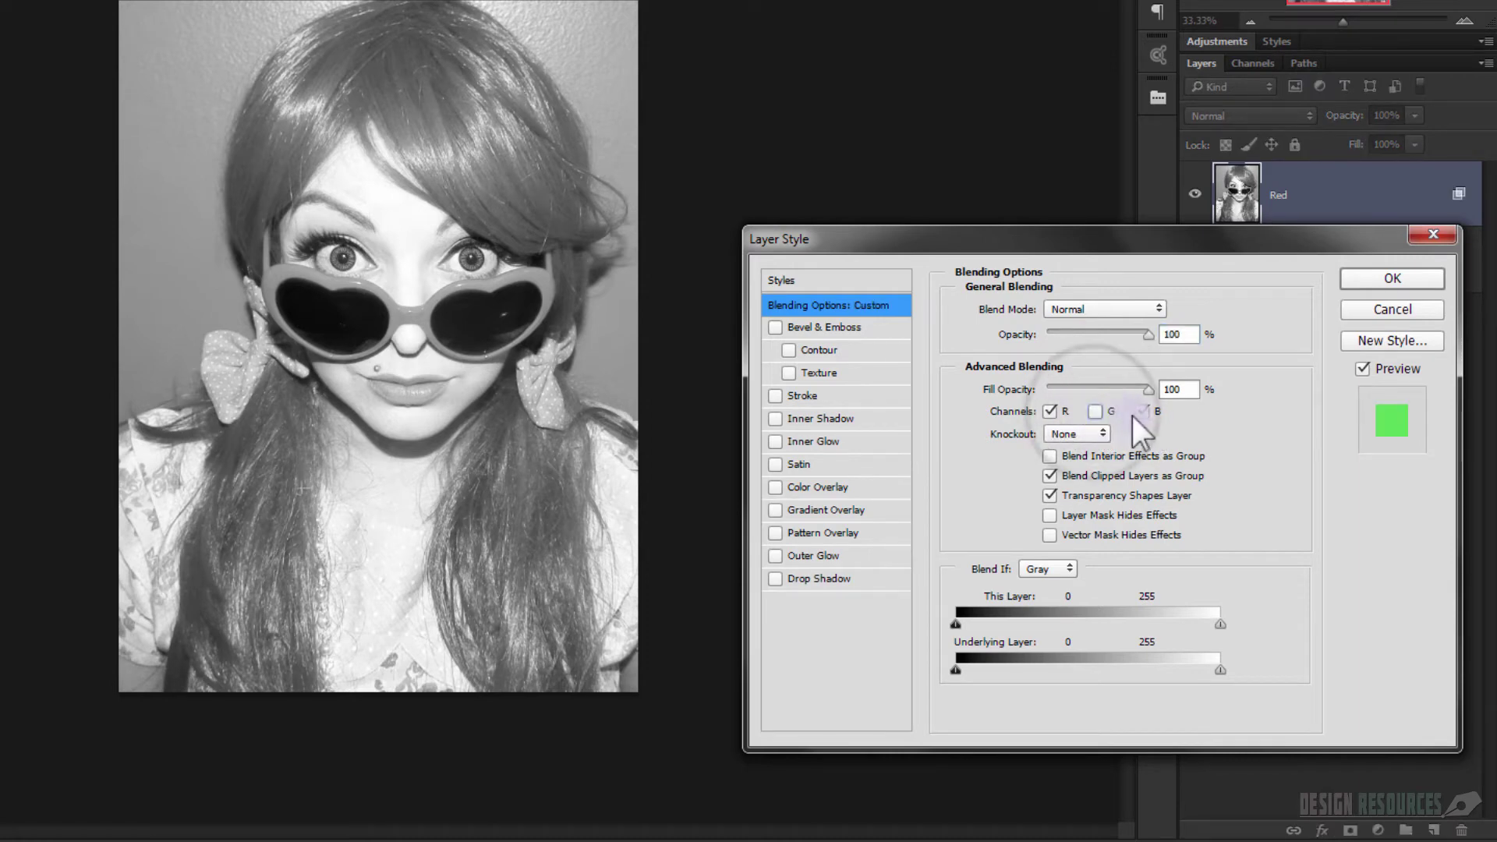
{"action": "left_click", "coordinate": [1142, 411]}
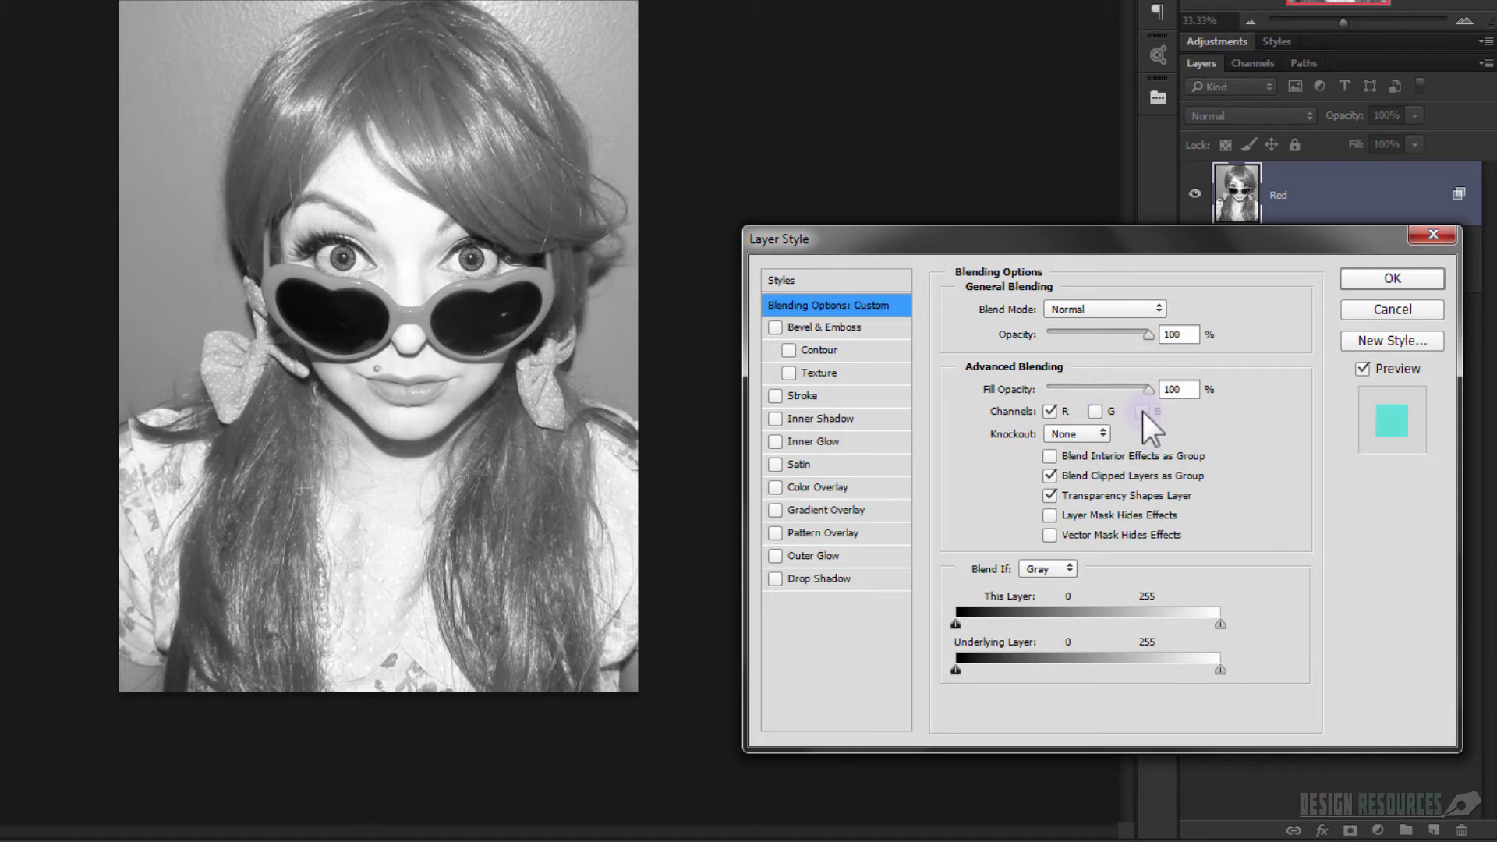
{"action": "left_click", "coordinate": [1373, 278]}
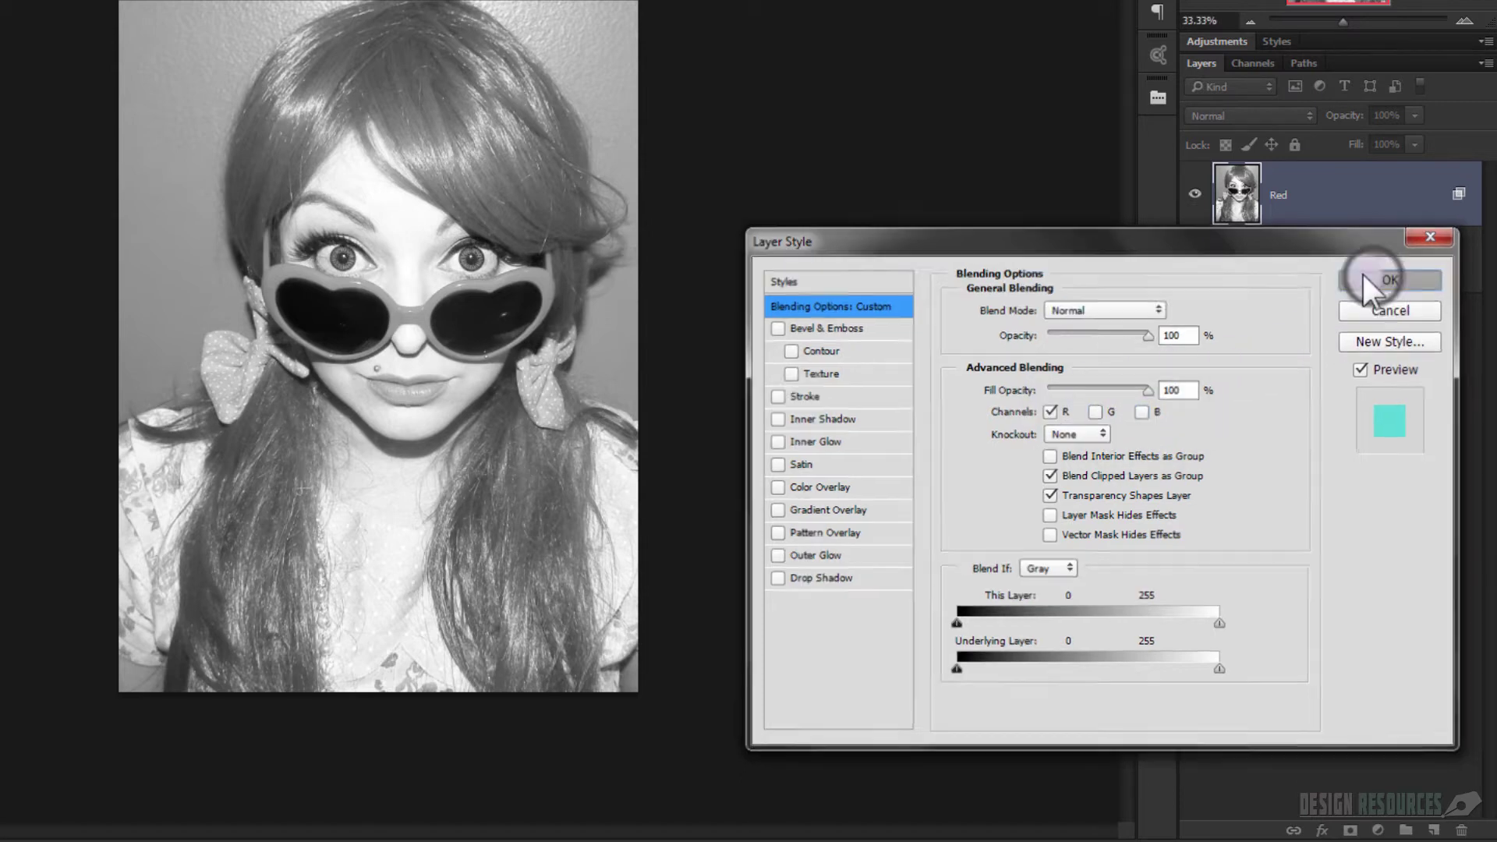
{"action": "left_click", "coordinate": [1194, 260]}
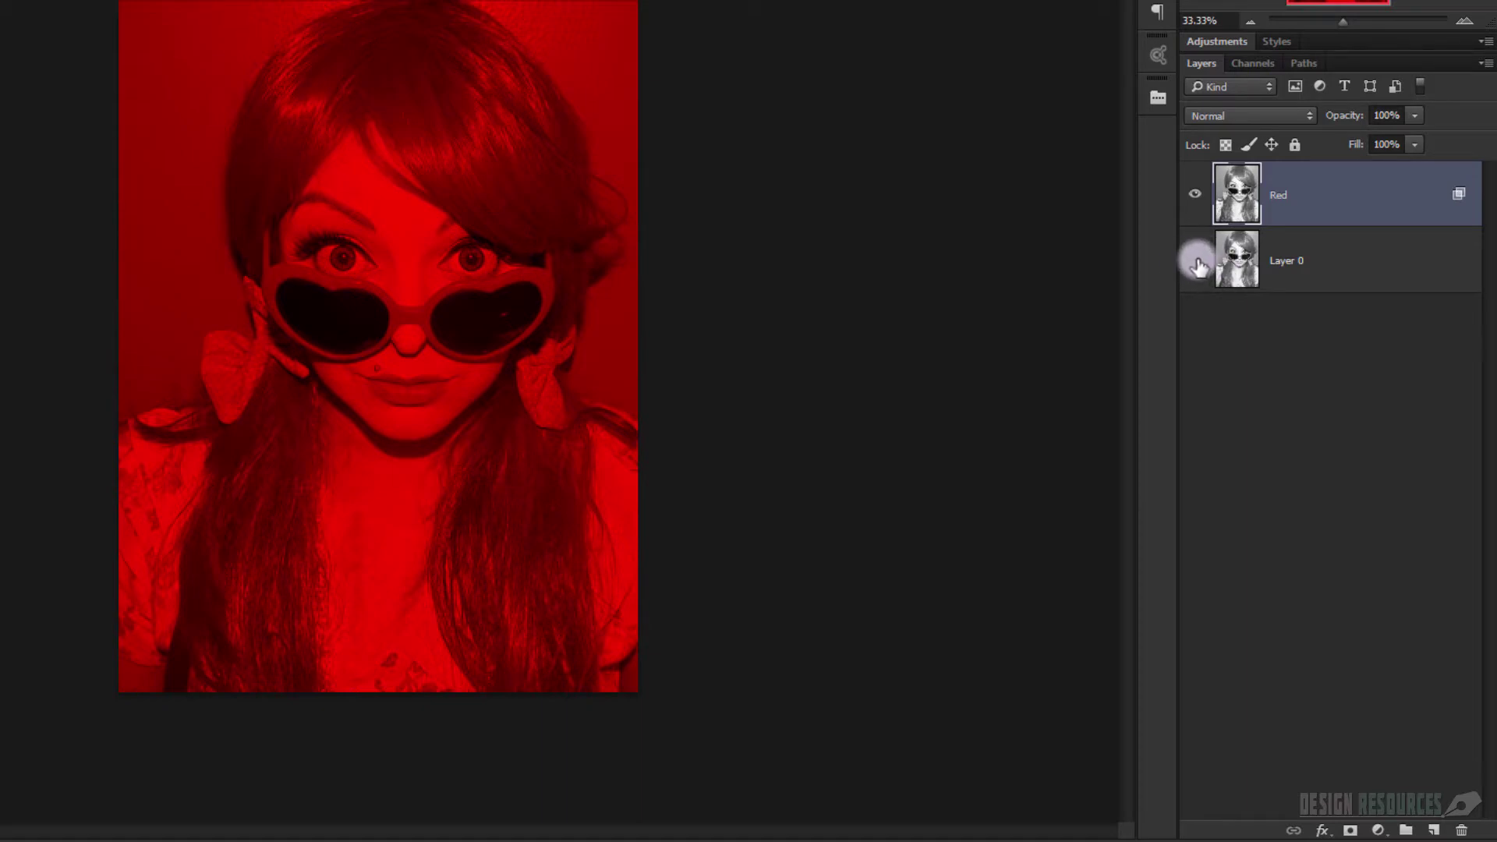
Duplicate the Red layer and name the copy Cyan.
{"action": "left_click", "coordinate": [1195, 259]}
{"action": "left_click", "coordinate": [1195, 260]}
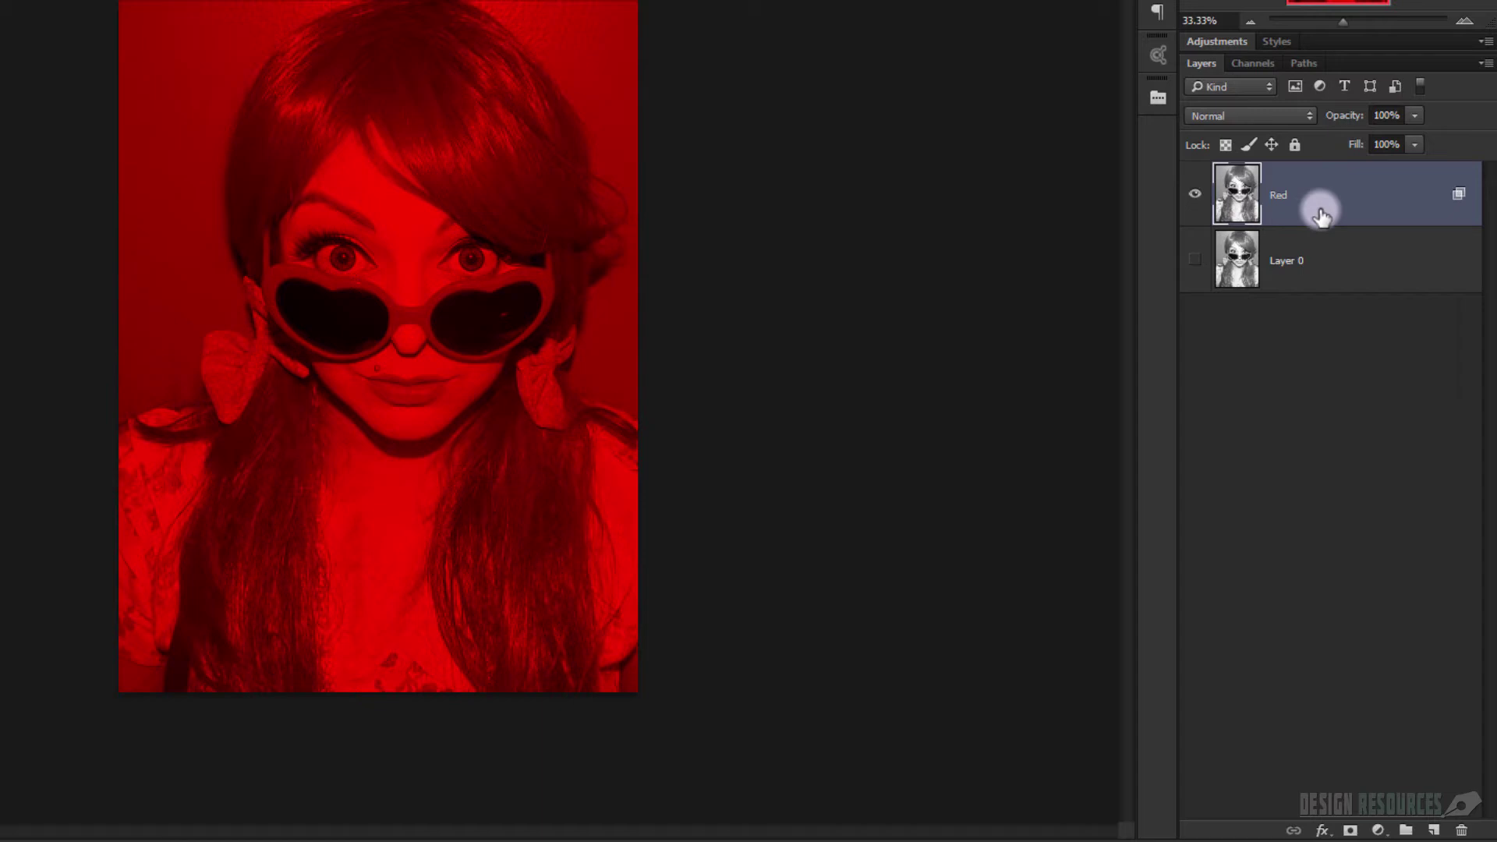
{"action": "key", "text": "ctrl+j"}
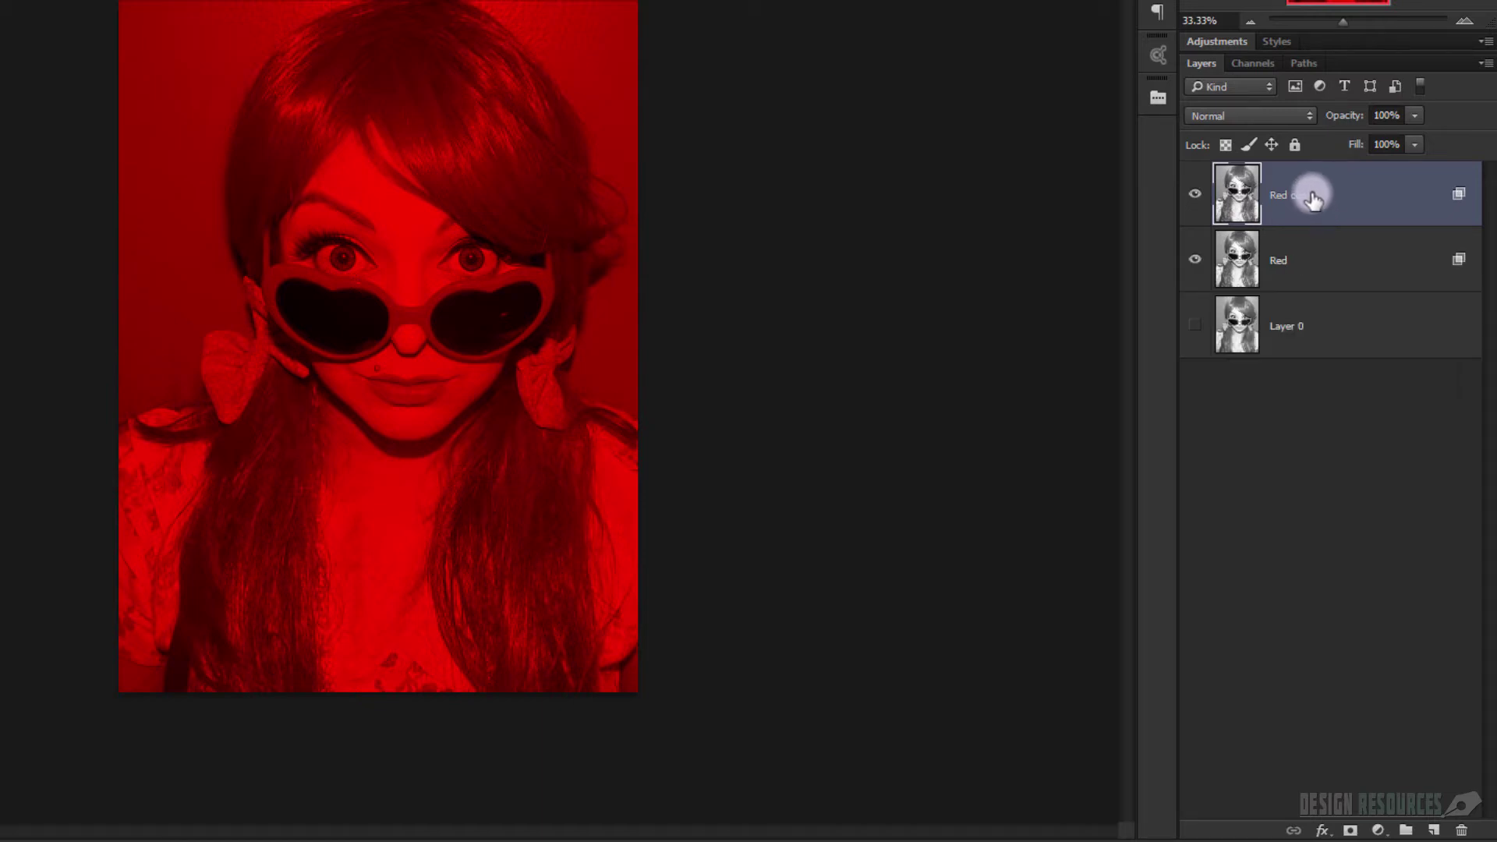
{"action": "double_click", "coordinate": [1300, 194]}
{"action": "type", "text": "Cyan"}
{"action": "key", "text": "Return"}
Set the Cyan layer's blending channels to G and B only, excluding R.
{"action": "double_click", "coordinate": [1463, 197]}
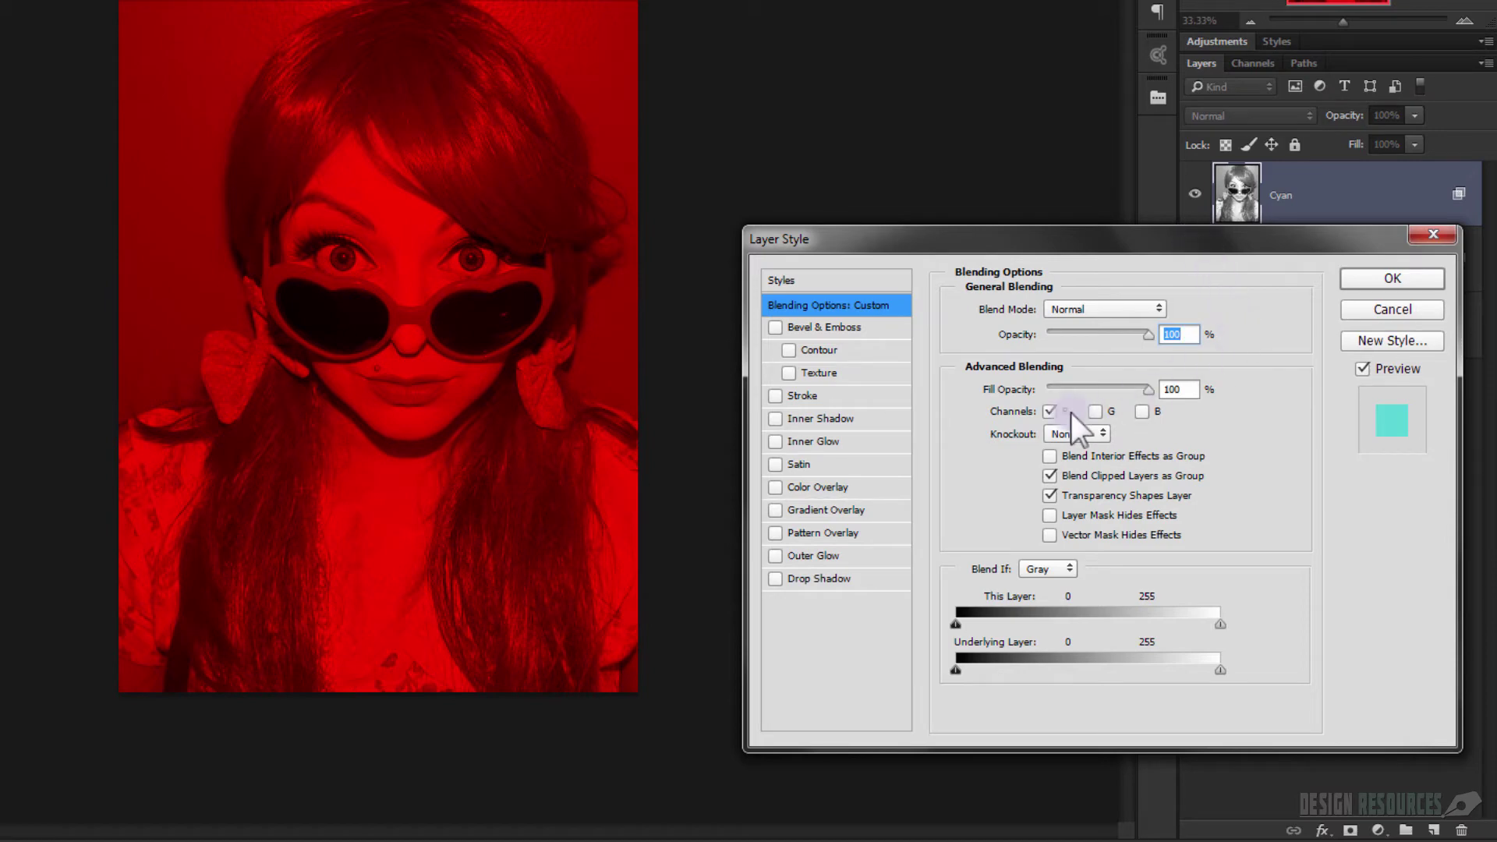
{"action": "left_click", "coordinate": [1051, 411]}
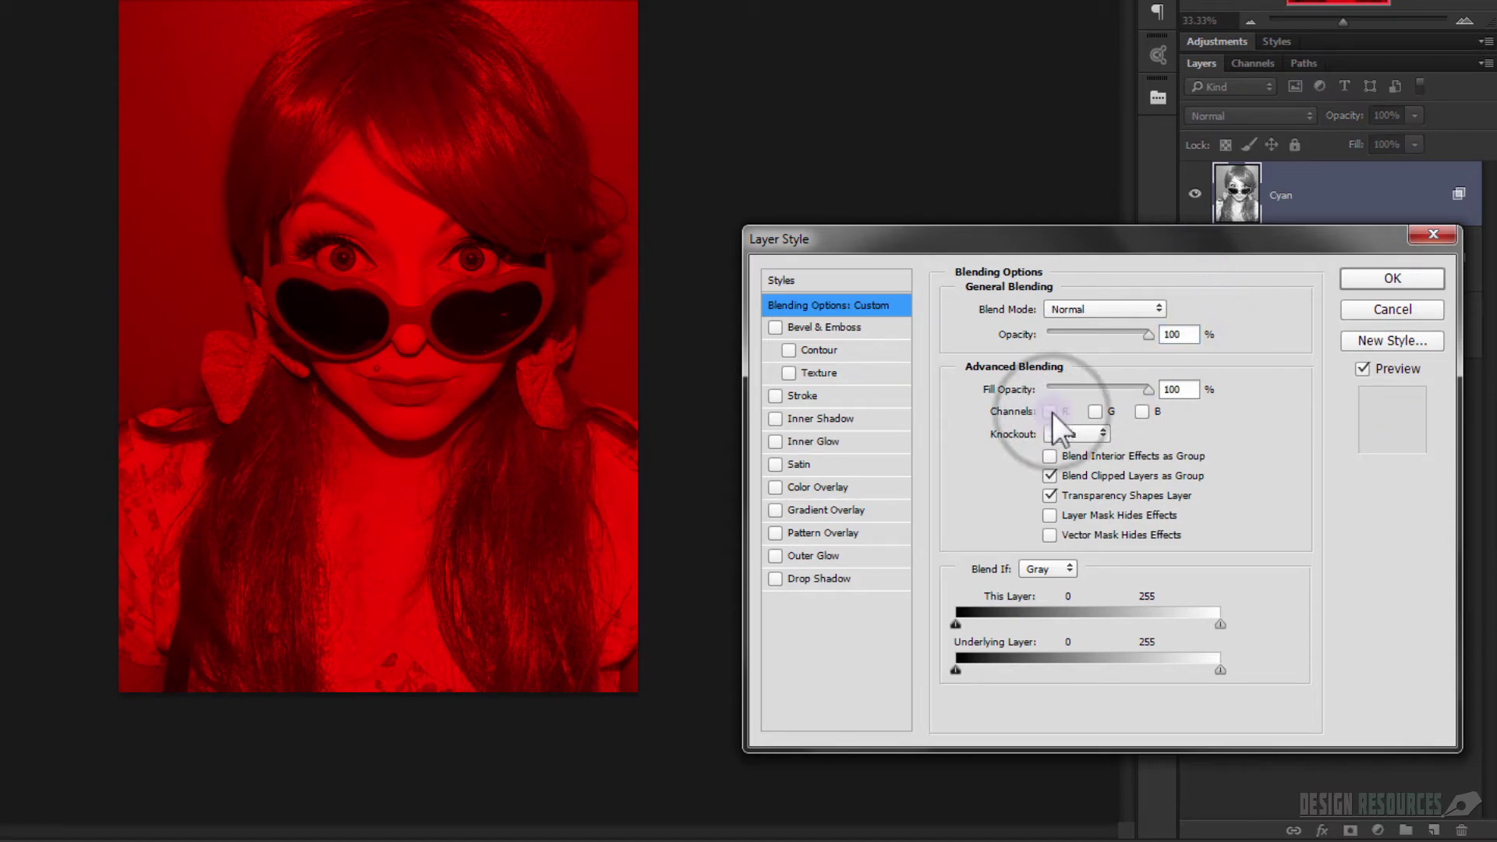
{"action": "left_click", "coordinate": [1094, 412]}
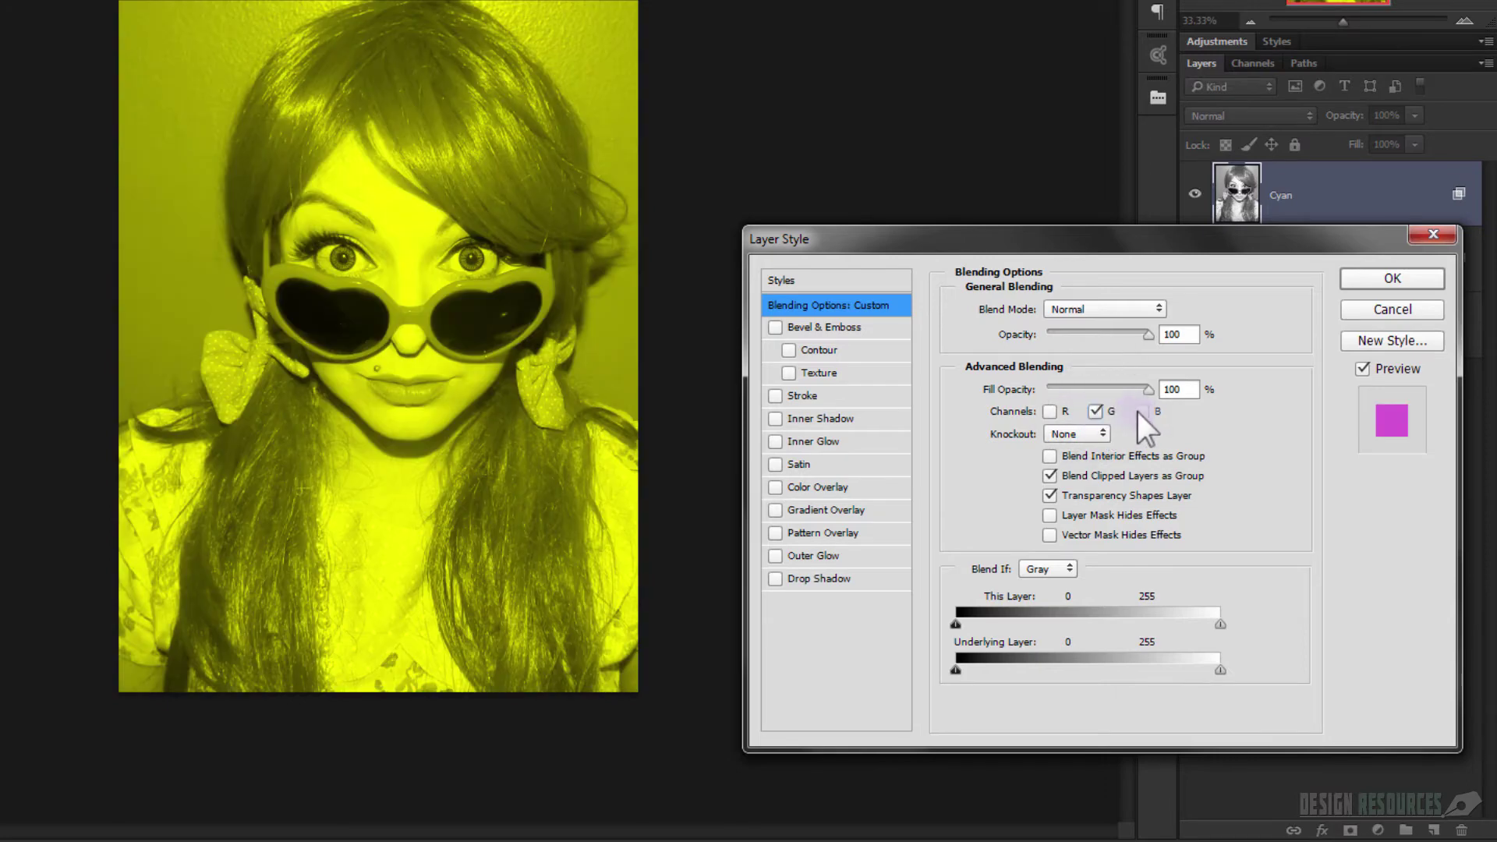
{"action": "left_click", "coordinate": [1142, 412]}
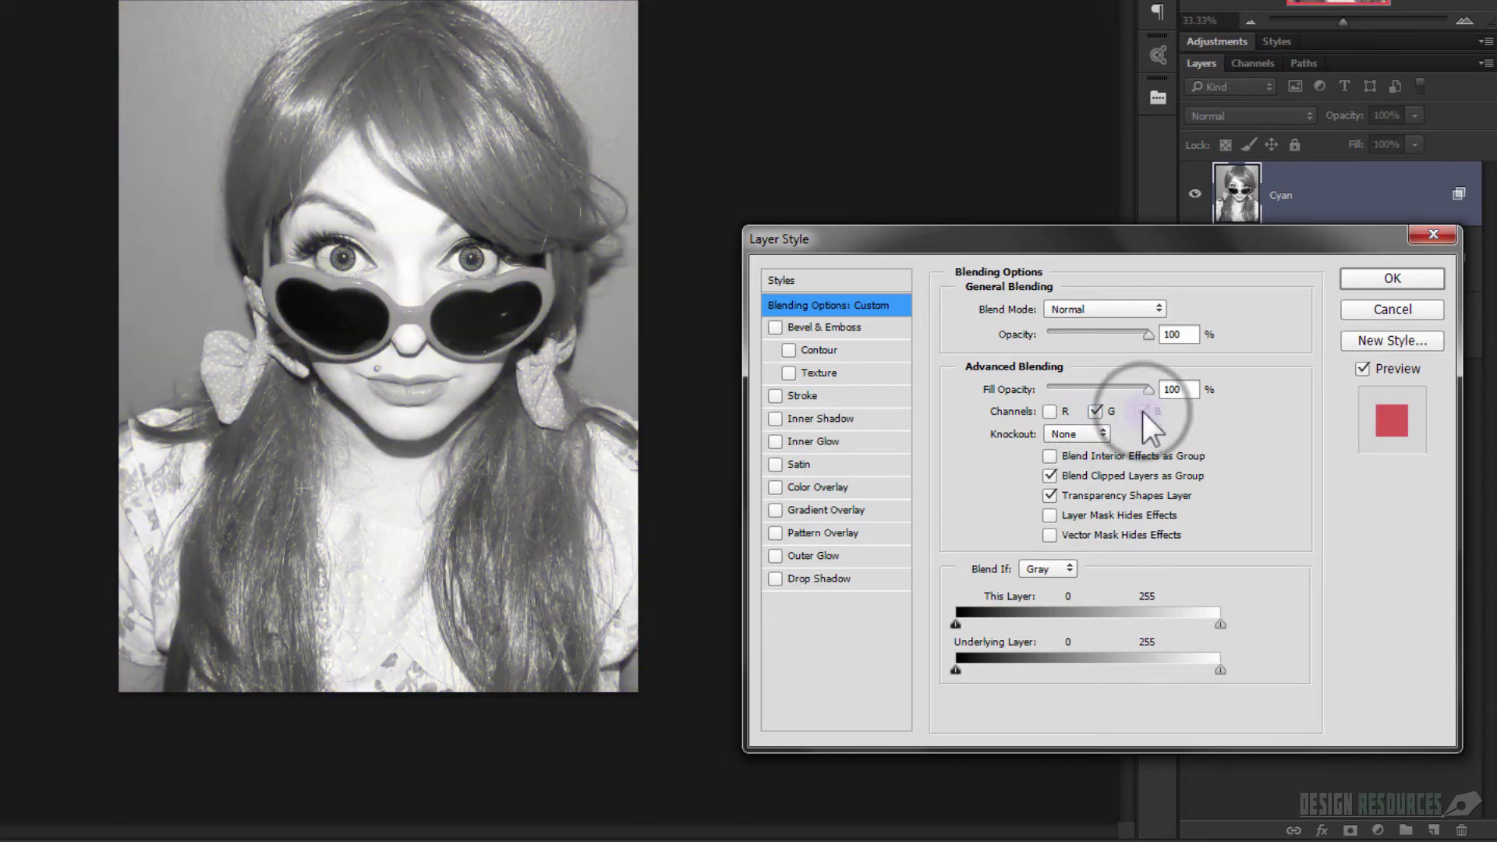
{"action": "left_click", "coordinate": [1393, 279]}
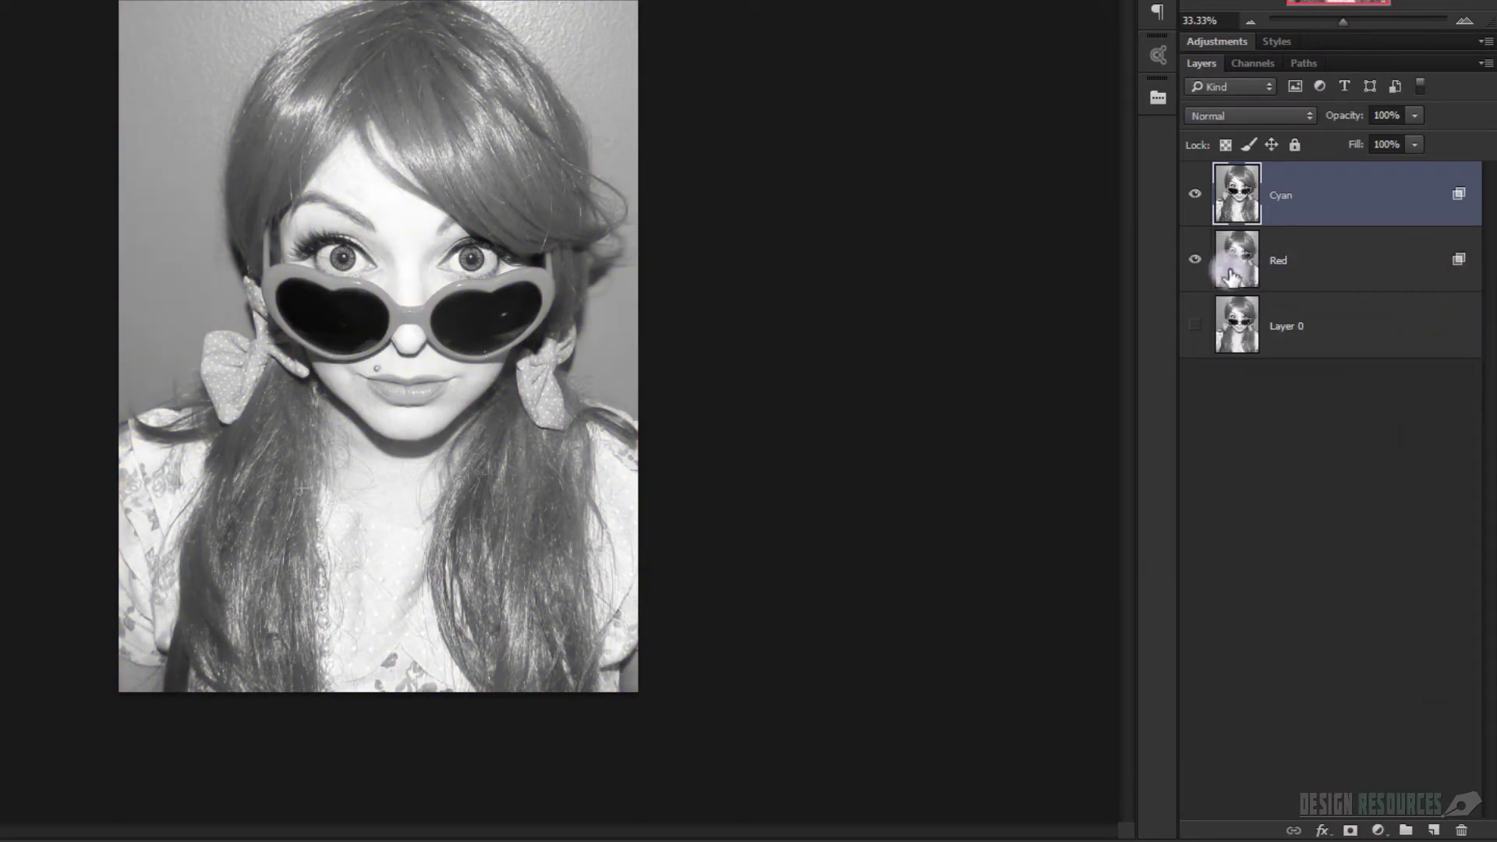
Shift the Red layer three pixels to the right with a transform.
{"action": "left_click", "coordinate": [1194, 259]}
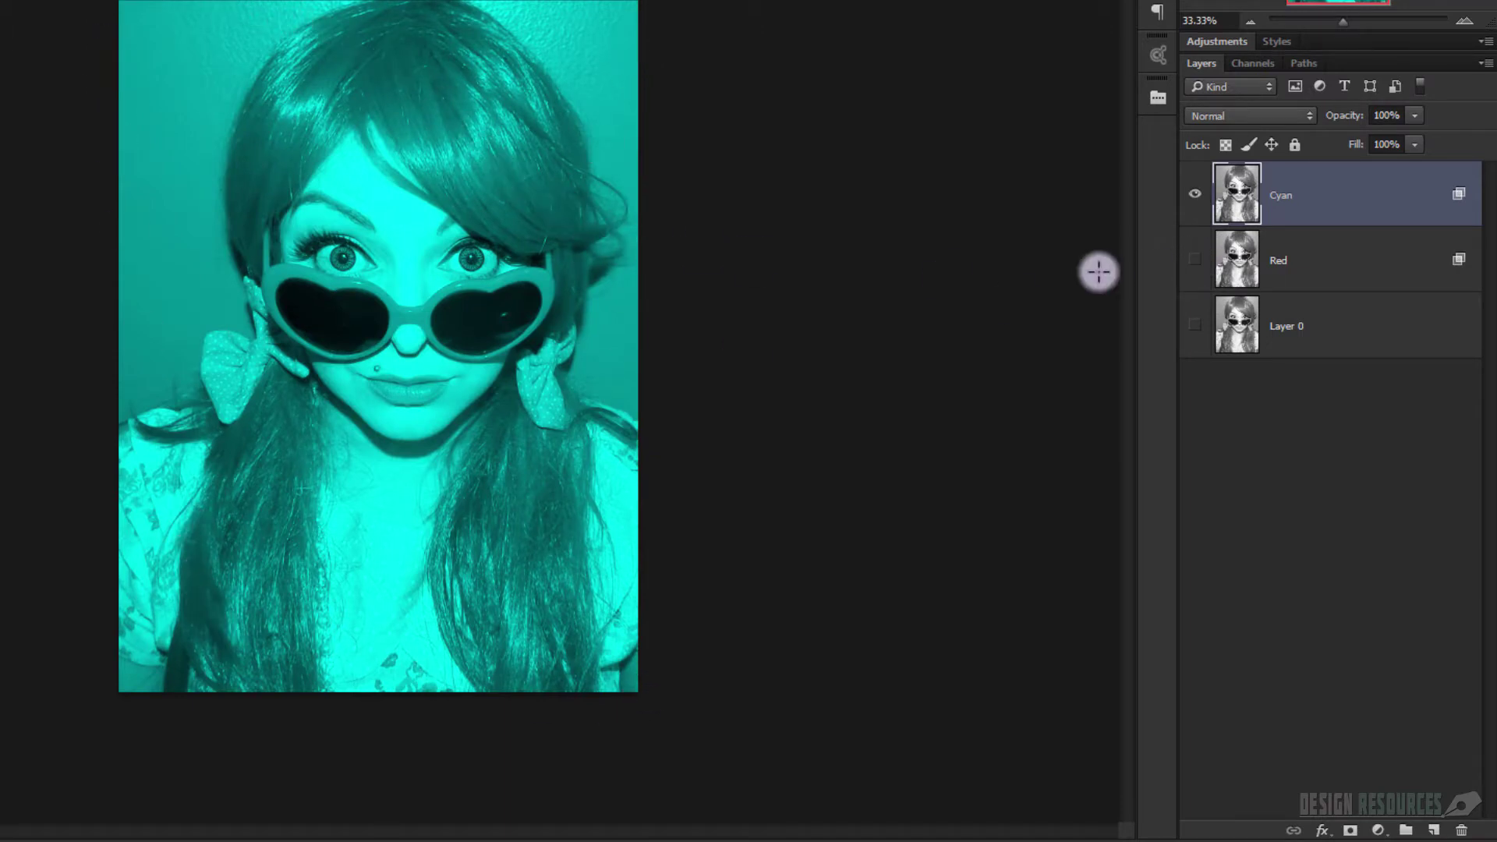
{"action": "left_click", "coordinate": [1194, 259]}
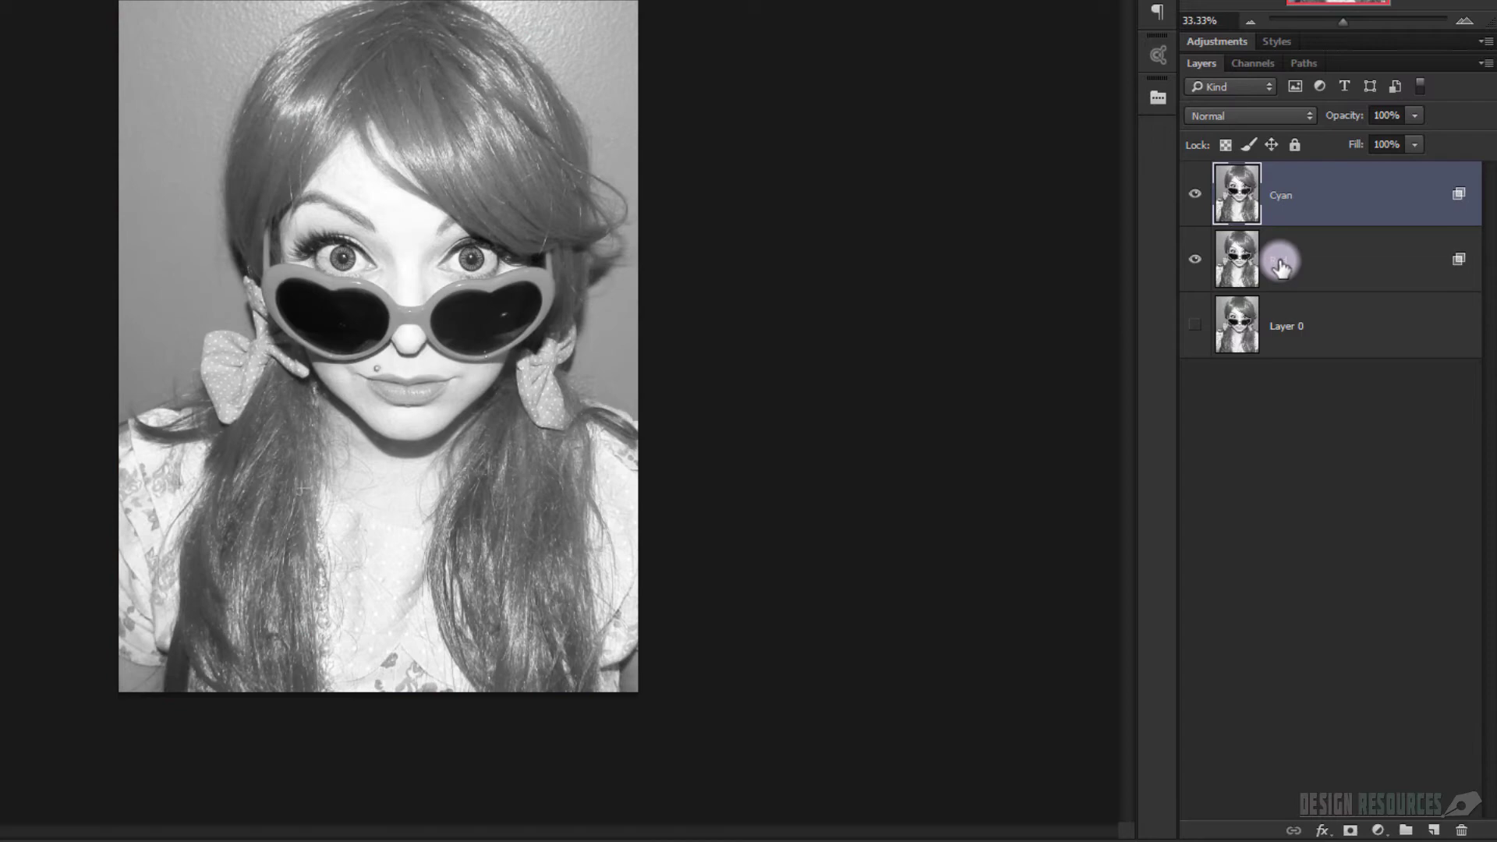
{"action": "left_click", "coordinate": [1279, 267]}
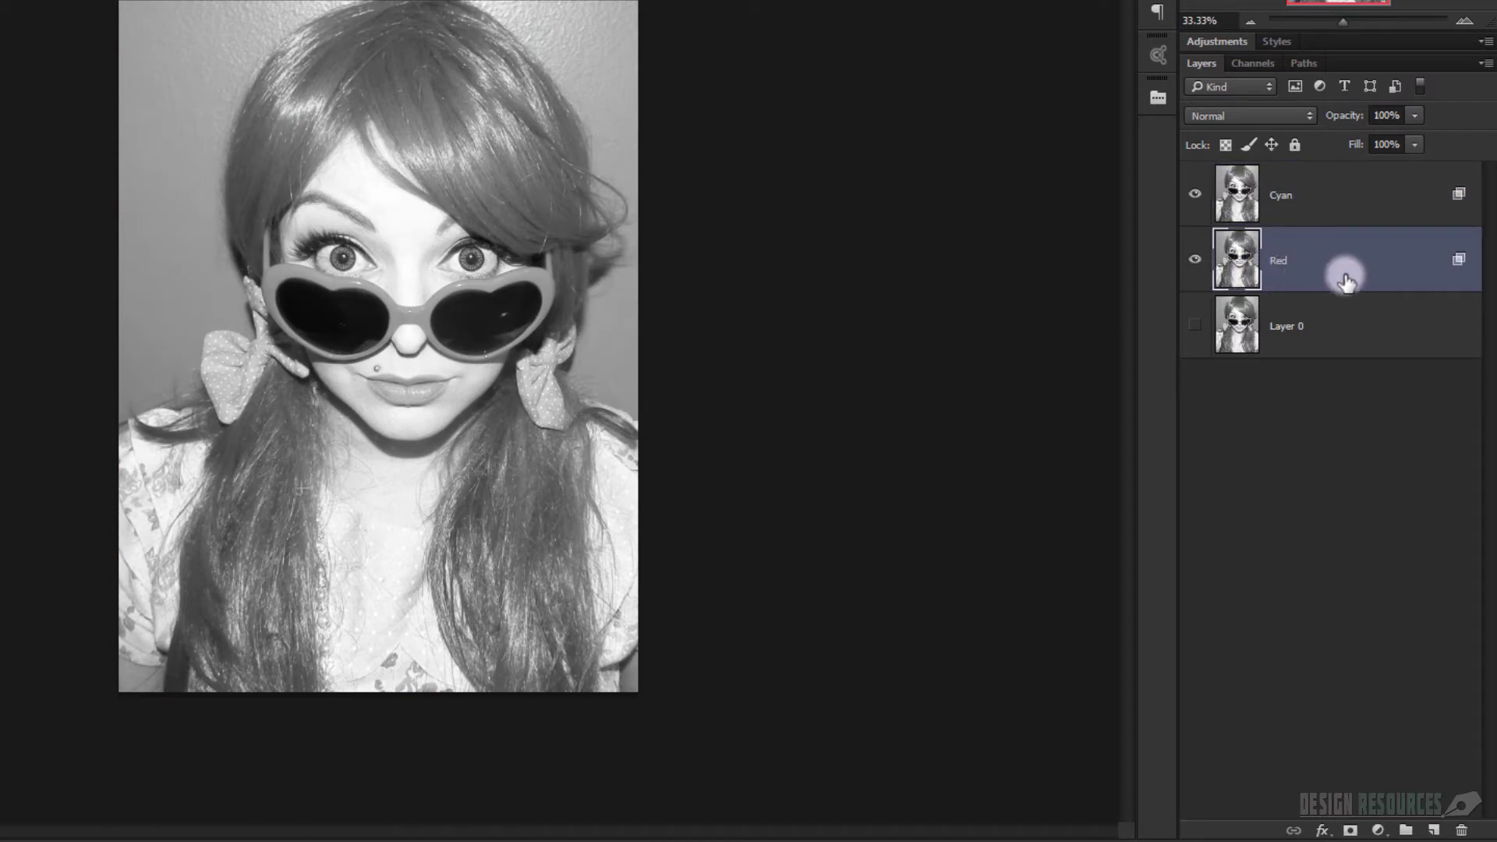
{"action": "key", "text": "ctrl+t"}
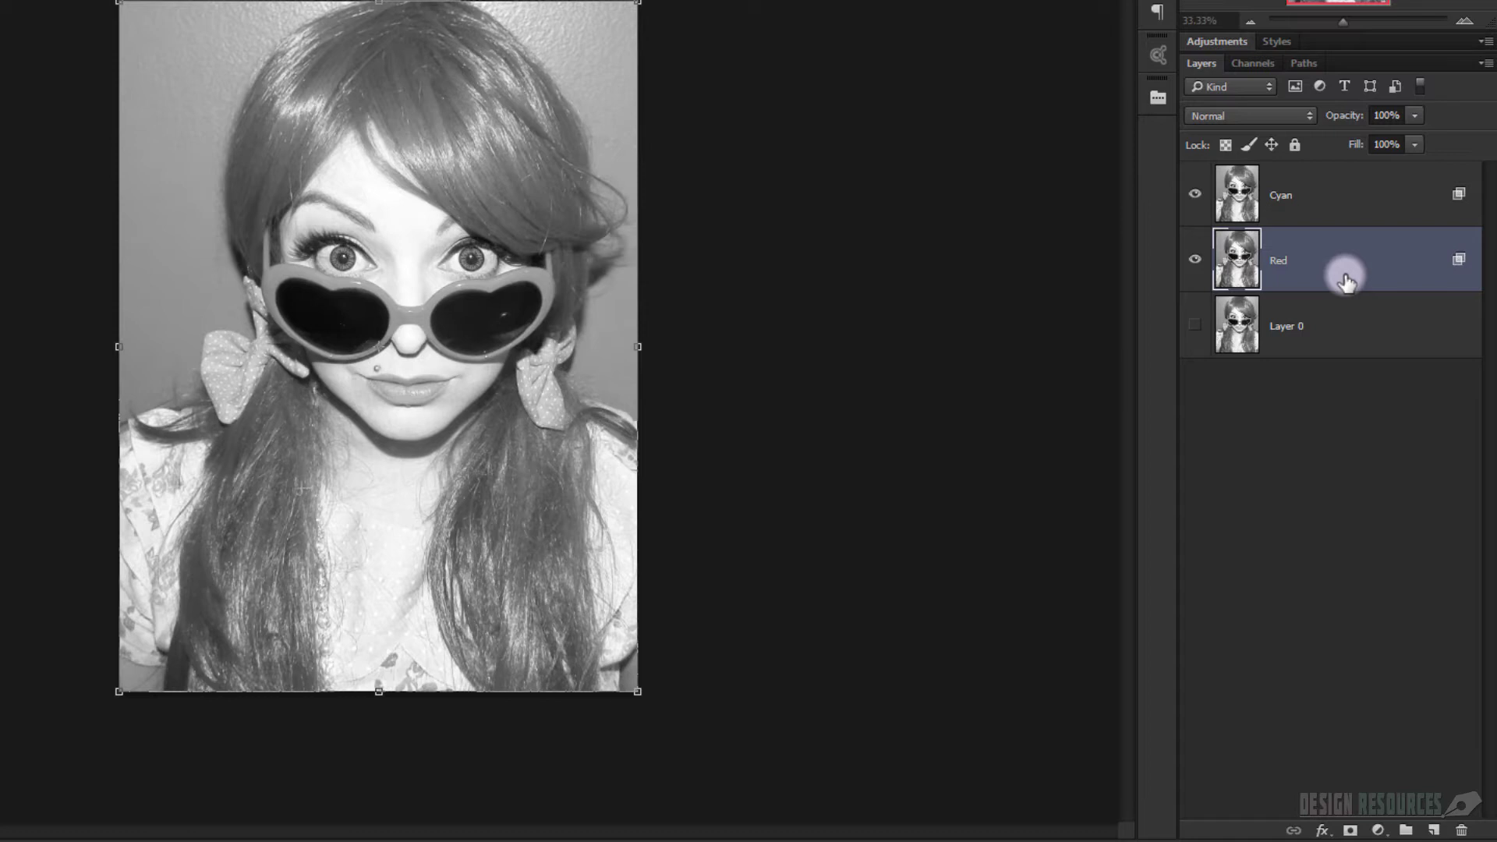
{"action": "key", "text": "Right"}
{"action": "key", "text": "Right"}
{"action": "key", "text": "Right"}
{"action": "key", "text": "Right"}
{"action": "key", "text": "Right"}
{"action": "key", "text": "Right"}
{"action": "key", "text": "Right"}
{"action": "key", "text": "Right"}
{"action": "key", "text": "Right"}
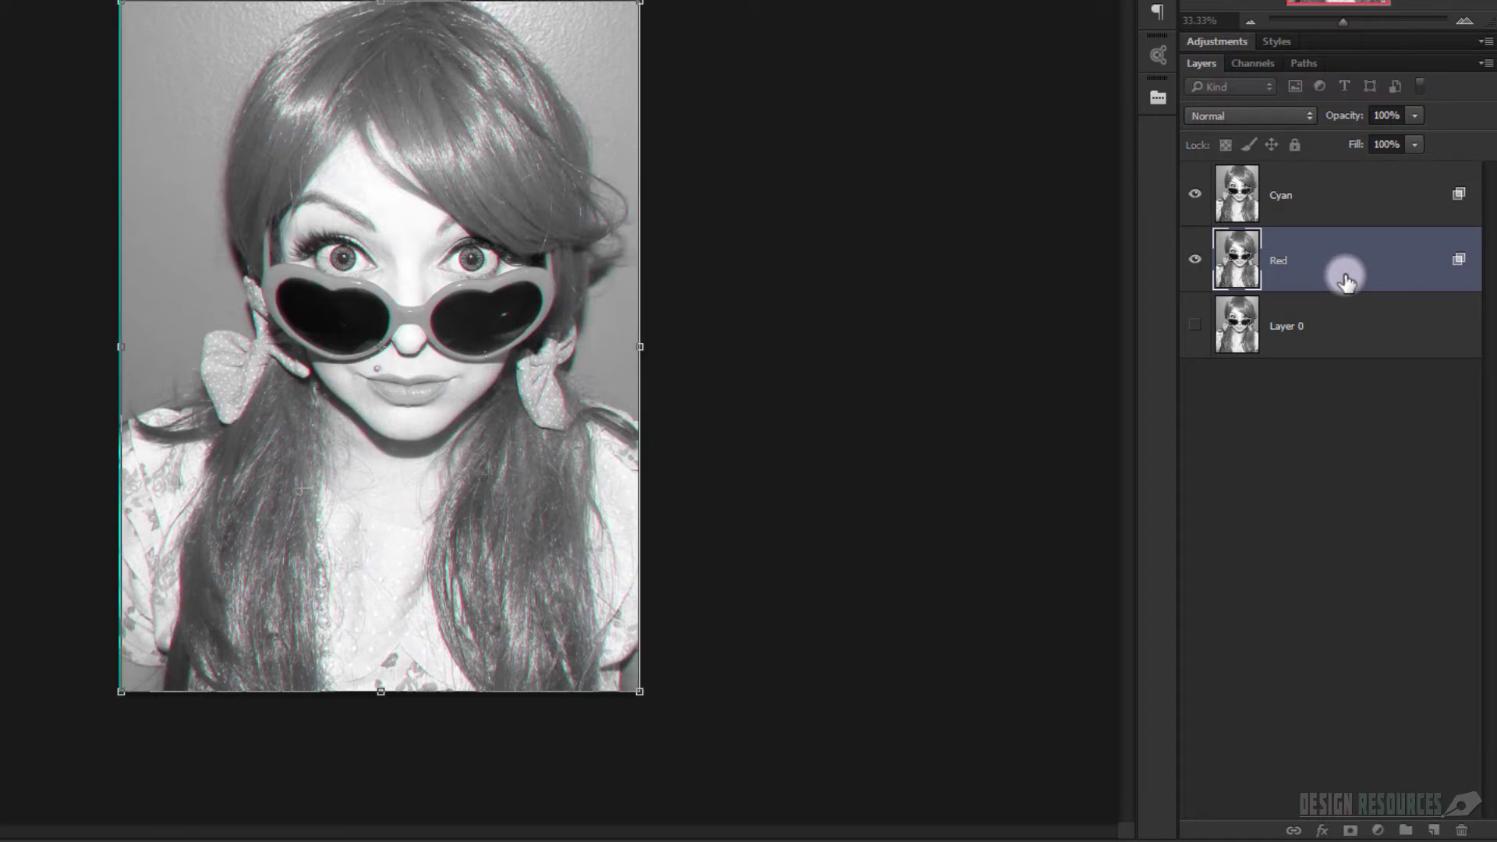
{"action": "key", "text": "Right"}
{"action": "key", "text": "Right"}
{"action": "key", "text": "Right"}
{"action": "key", "text": "Right"}
{"action": "key", "text": "Right"}
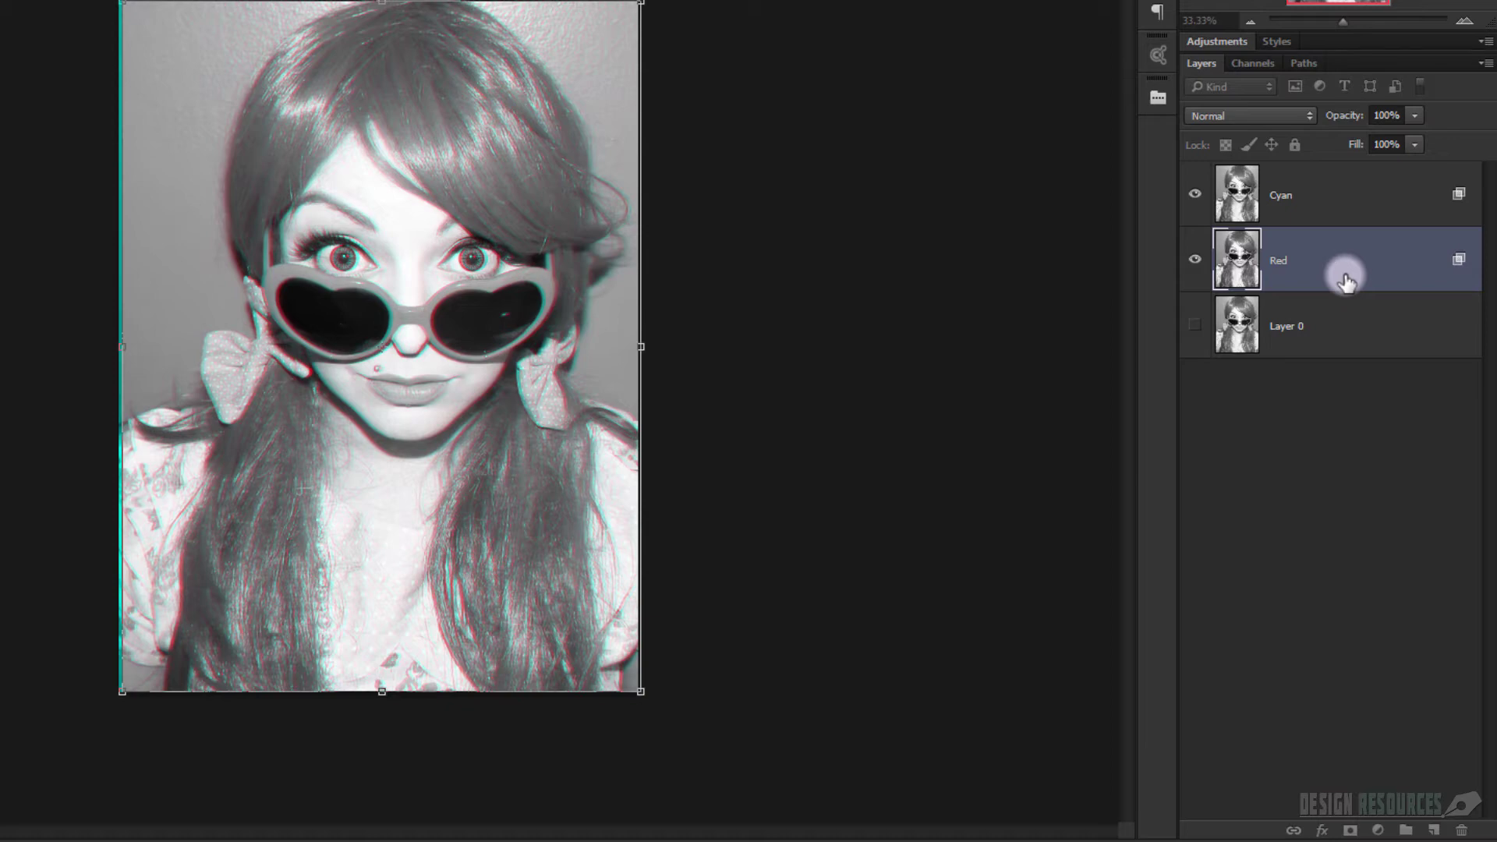
{"action": "key", "text": "Right"}
{"action": "key", "text": "Right"}
{"action": "key", "text": "Return"}
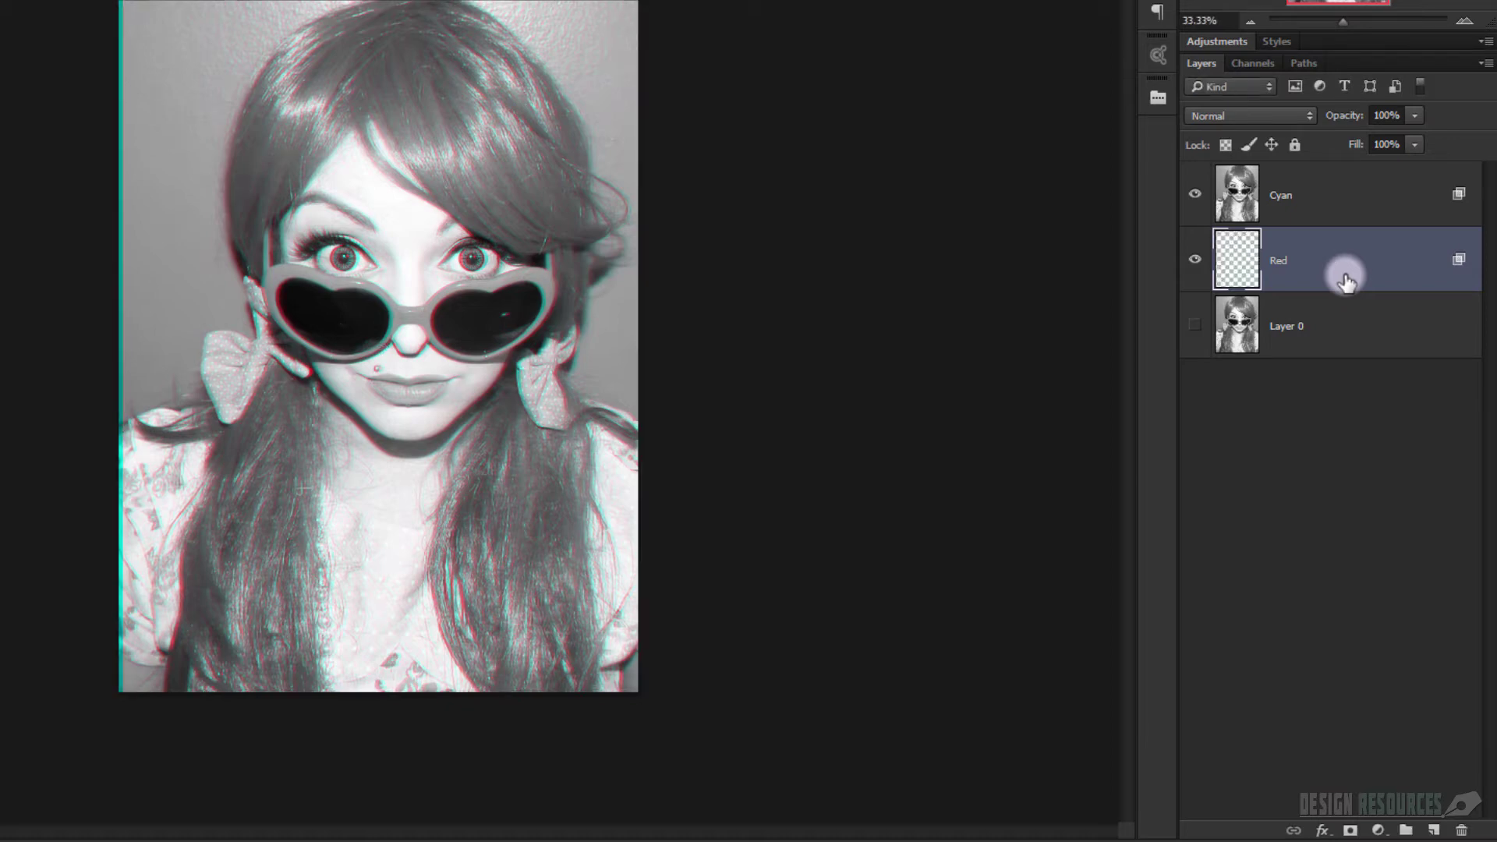
Shift the Cyan layer two pixels to the left with a transform.
{"action": "left_click", "coordinate": [1346, 207]}
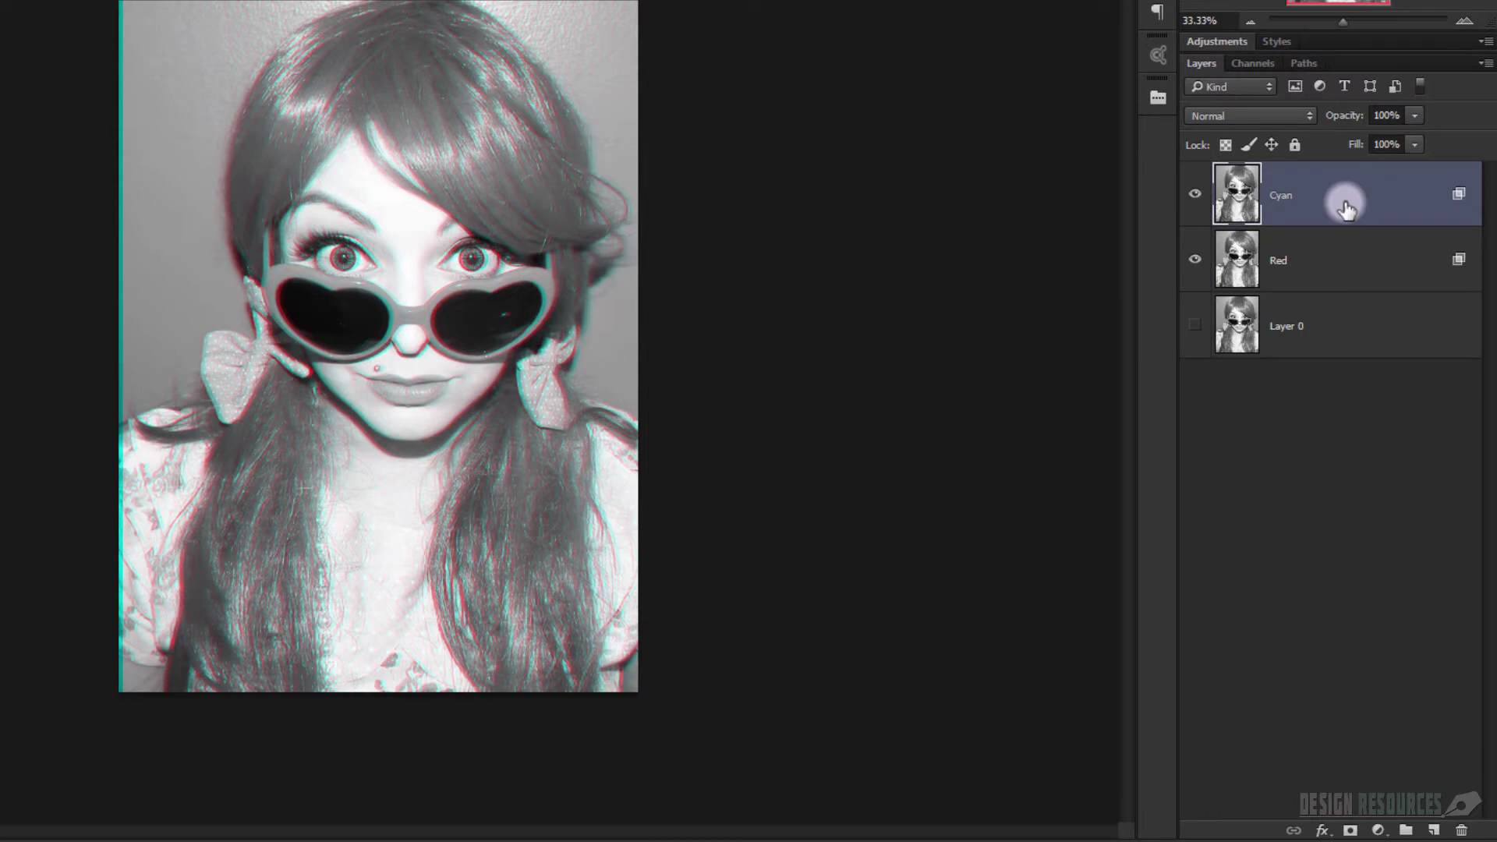
{"action": "key", "text": "ctrl+t"}
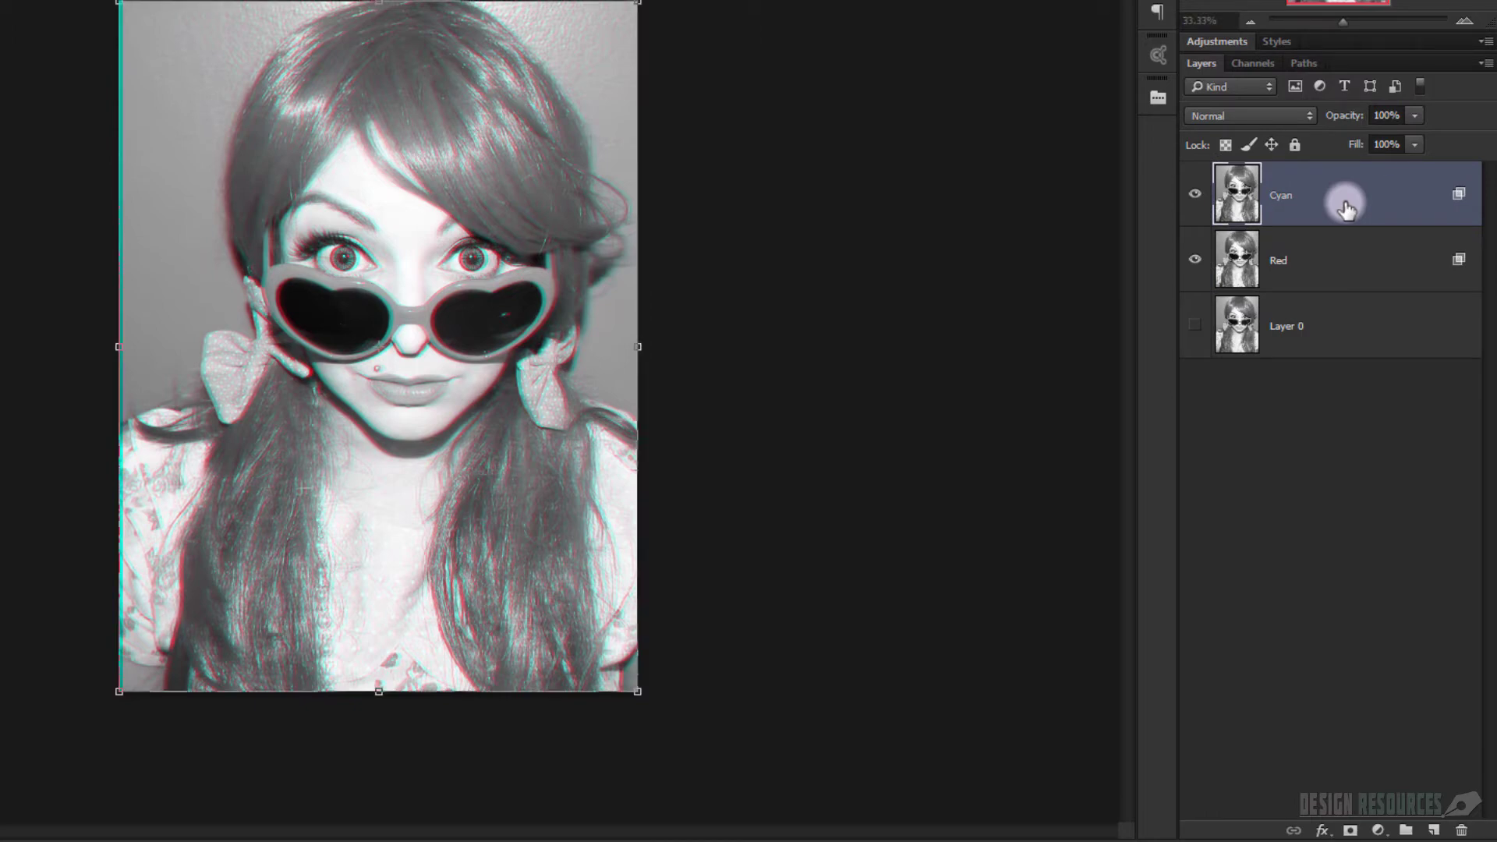
{"action": "key", "text": "Left"}
{"action": "key", "text": "Left"}
{"action": "key", "text": "Left"}
{"action": "key", "text": "Left"}
{"action": "key", "text": "Left"}
{"action": "key", "text": "Left"}
{"action": "key", "text": "Left"}
{"action": "key", "text": "Left"}
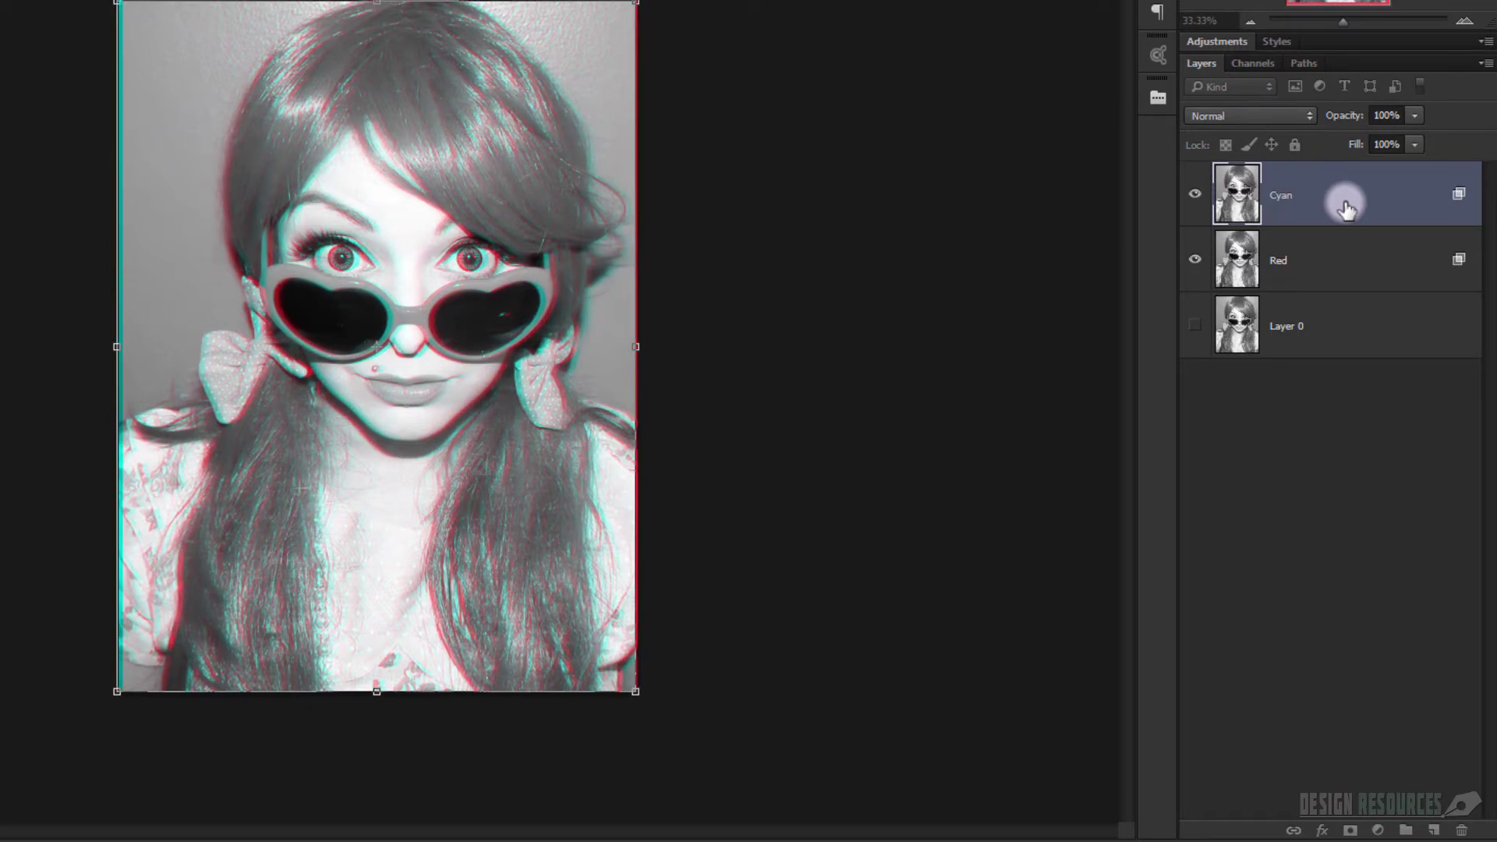
{"action": "key", "text": "Left"}
{"action": "key", "text": "Left"}
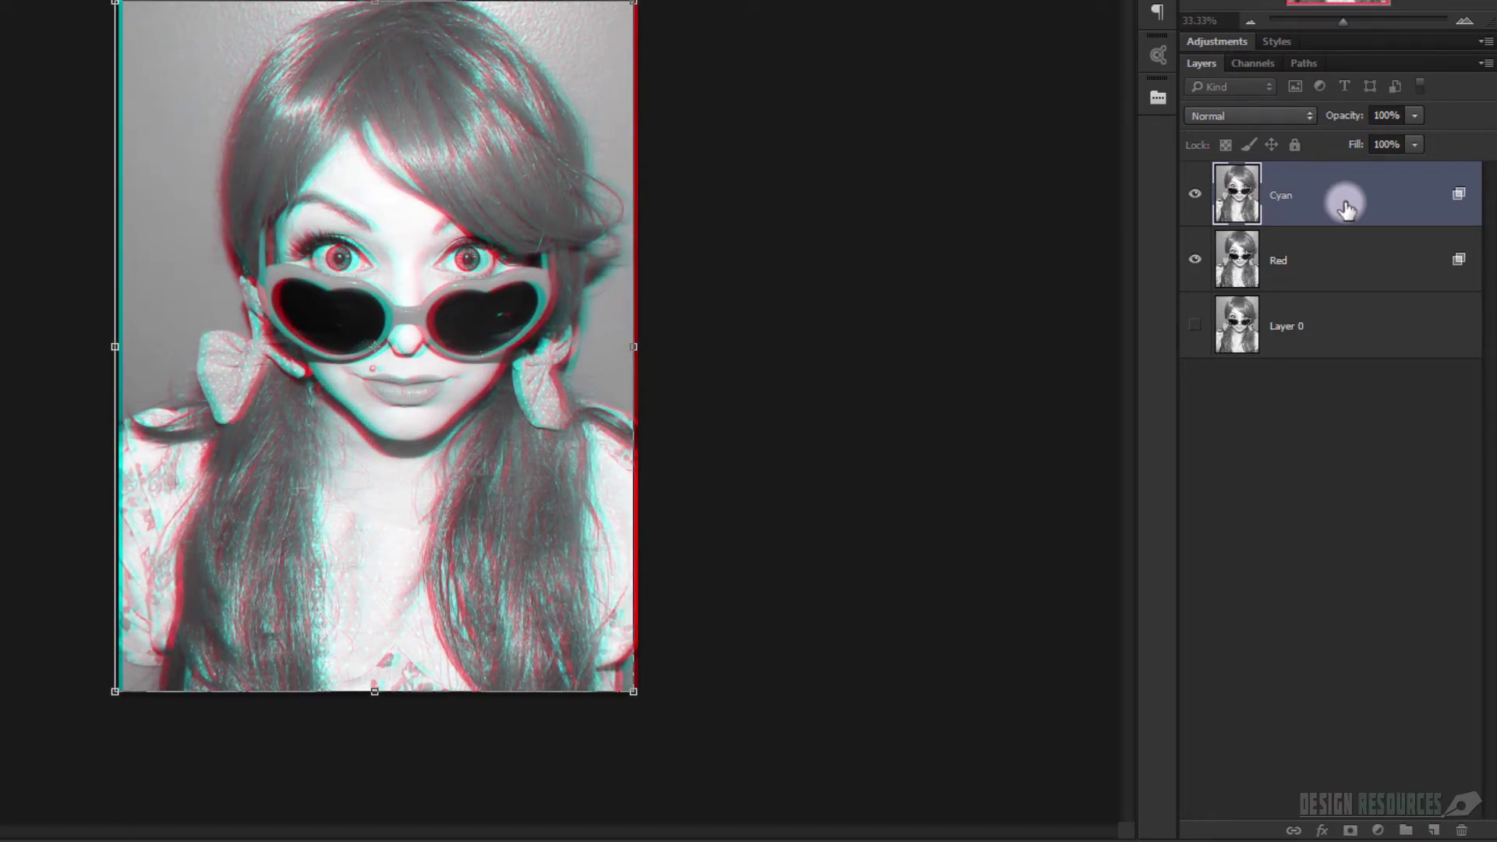
{"action": "key", "text": "Right"}
{"action": "key", "text": "Left"}
{"action": "key", "text": "Return"}
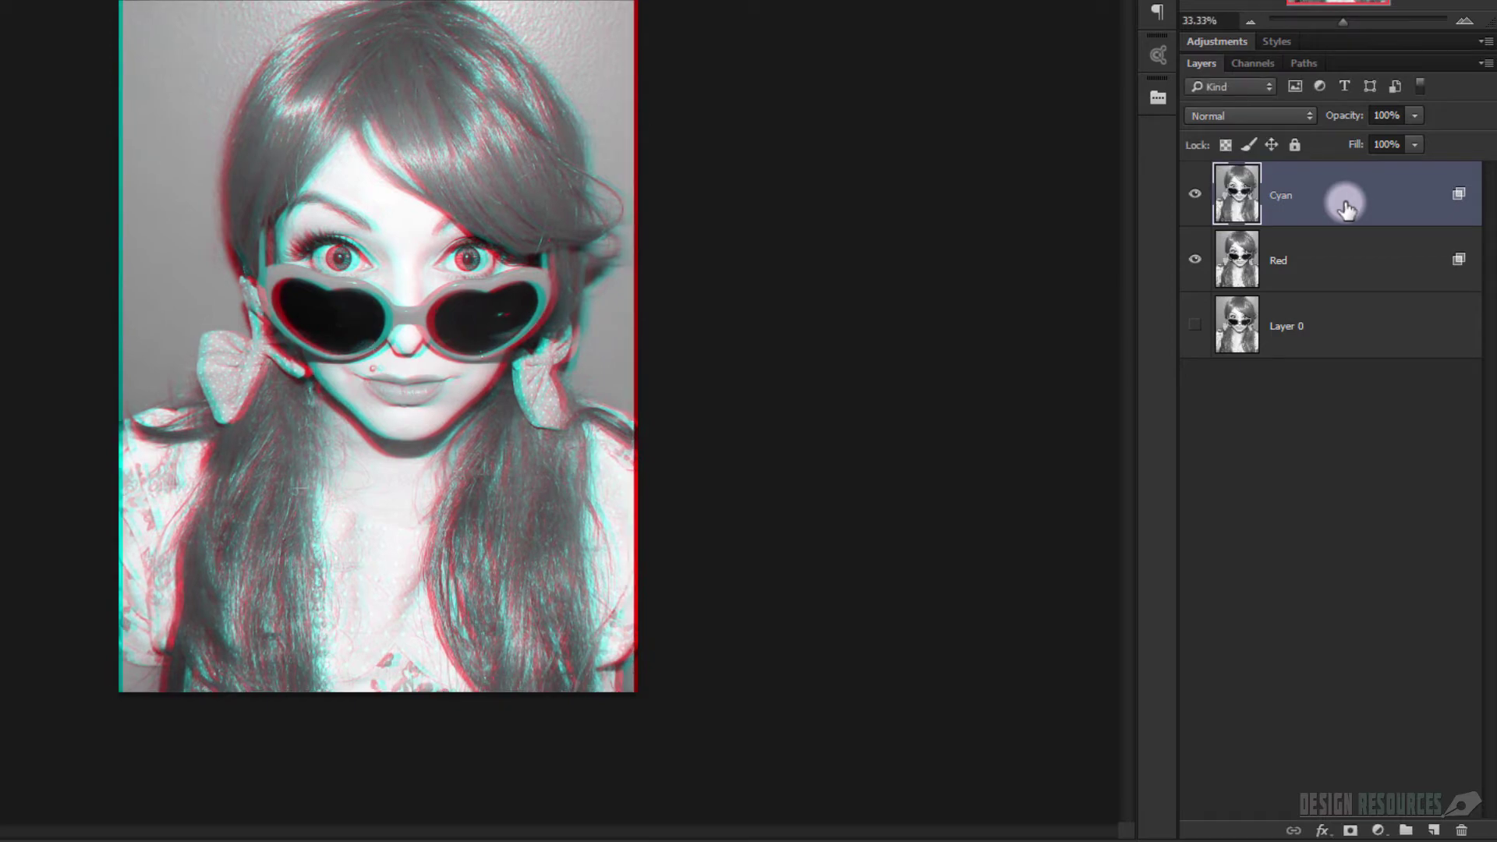
Turn Layer 0 back on beneath the offset Red and Cyan layers, then zoom in.
{"action": "left_click", "coordinate": [1194, 326]}
{"action": "left_click", "coordinate": [1194, 324]}
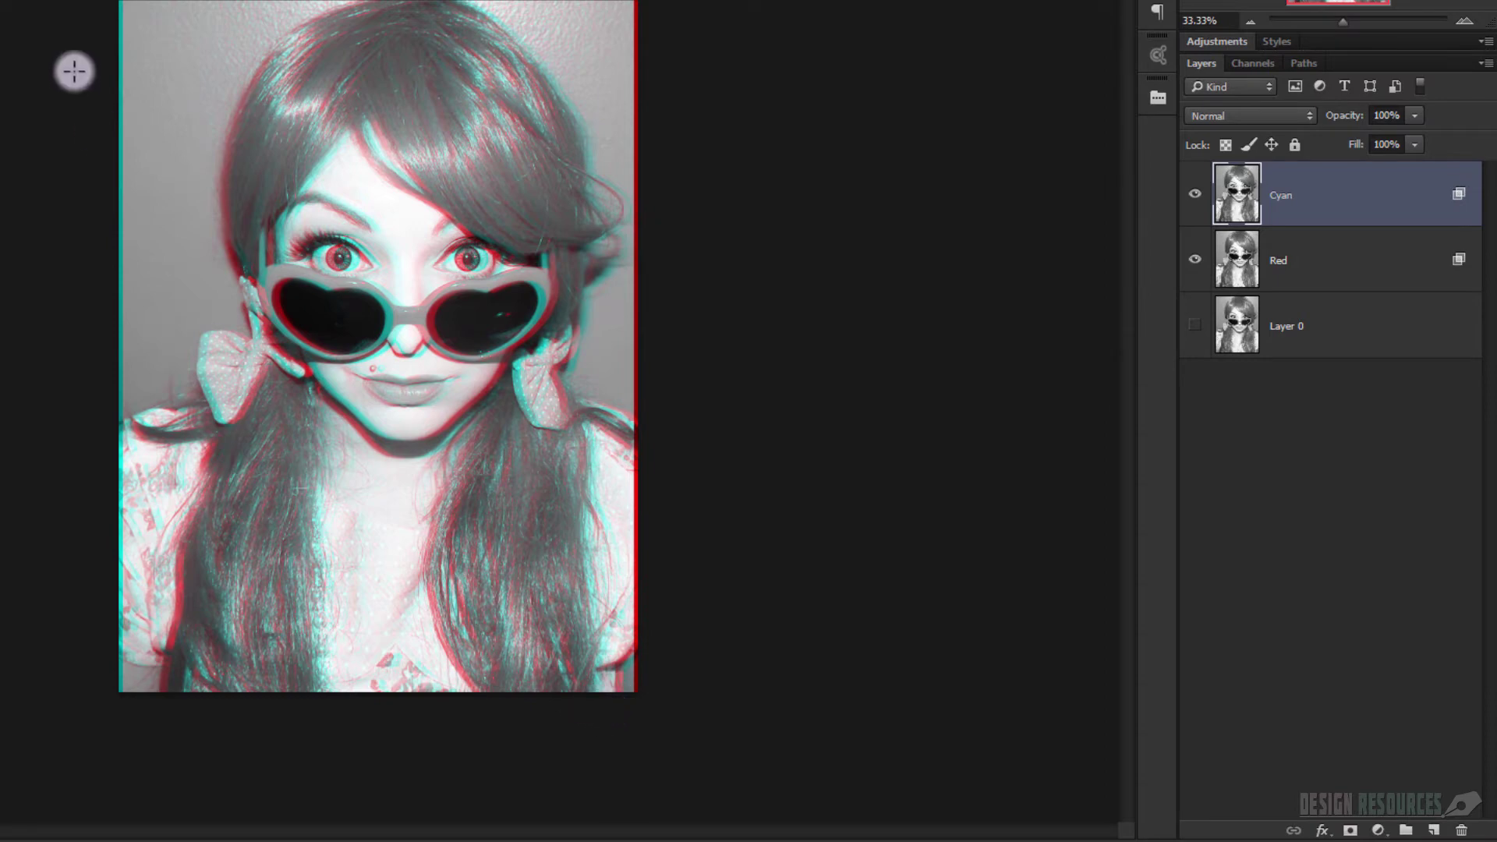
{"action": "left_click", "coordinate": [1194, 327]}
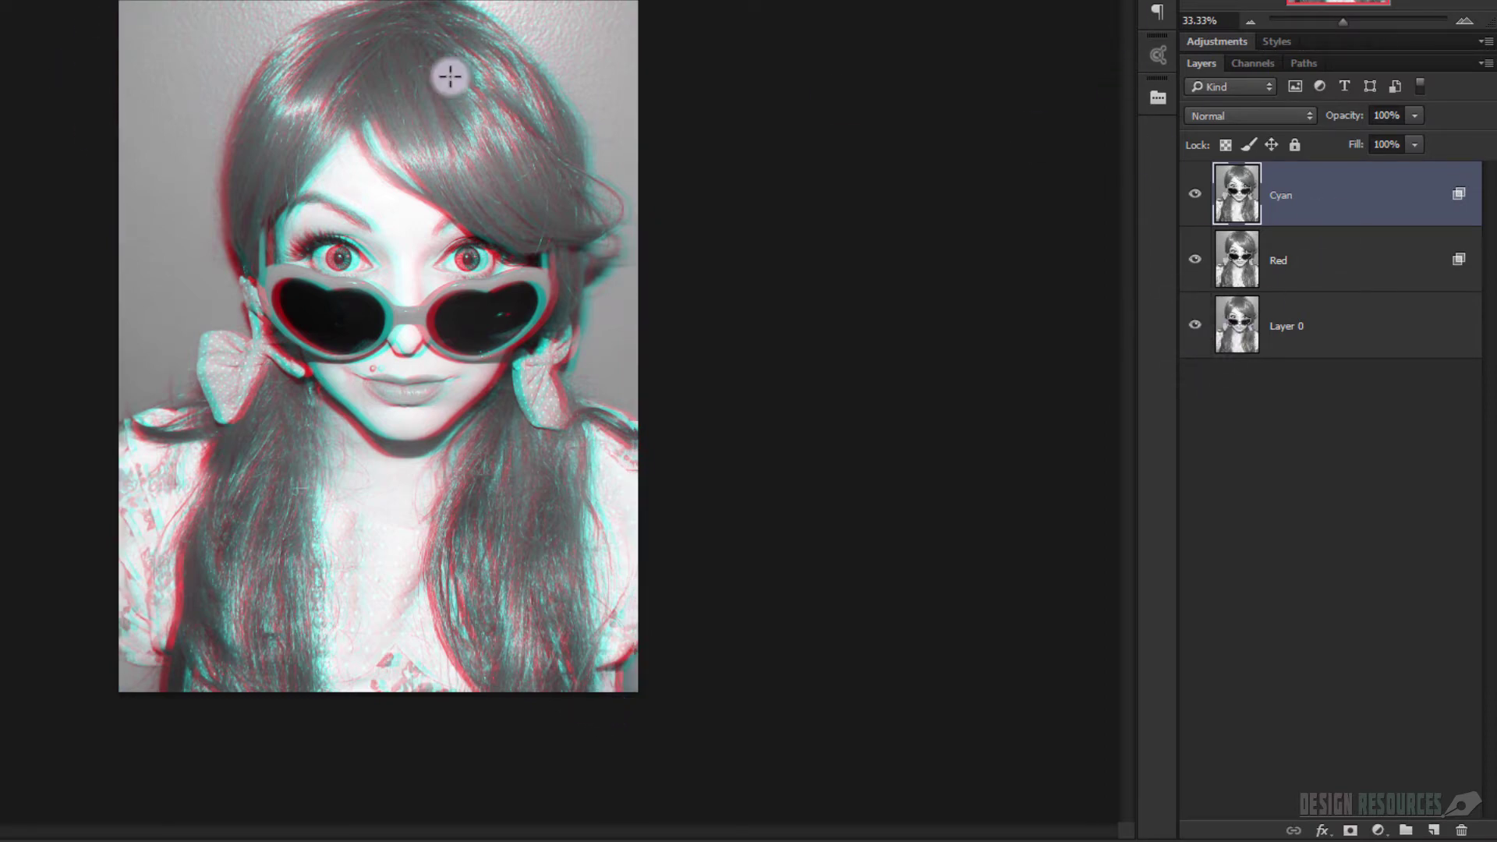
{"action": "scroll", "coordinate": [375, 325], "scroll_direction": "up", "scroll_amount": 2}
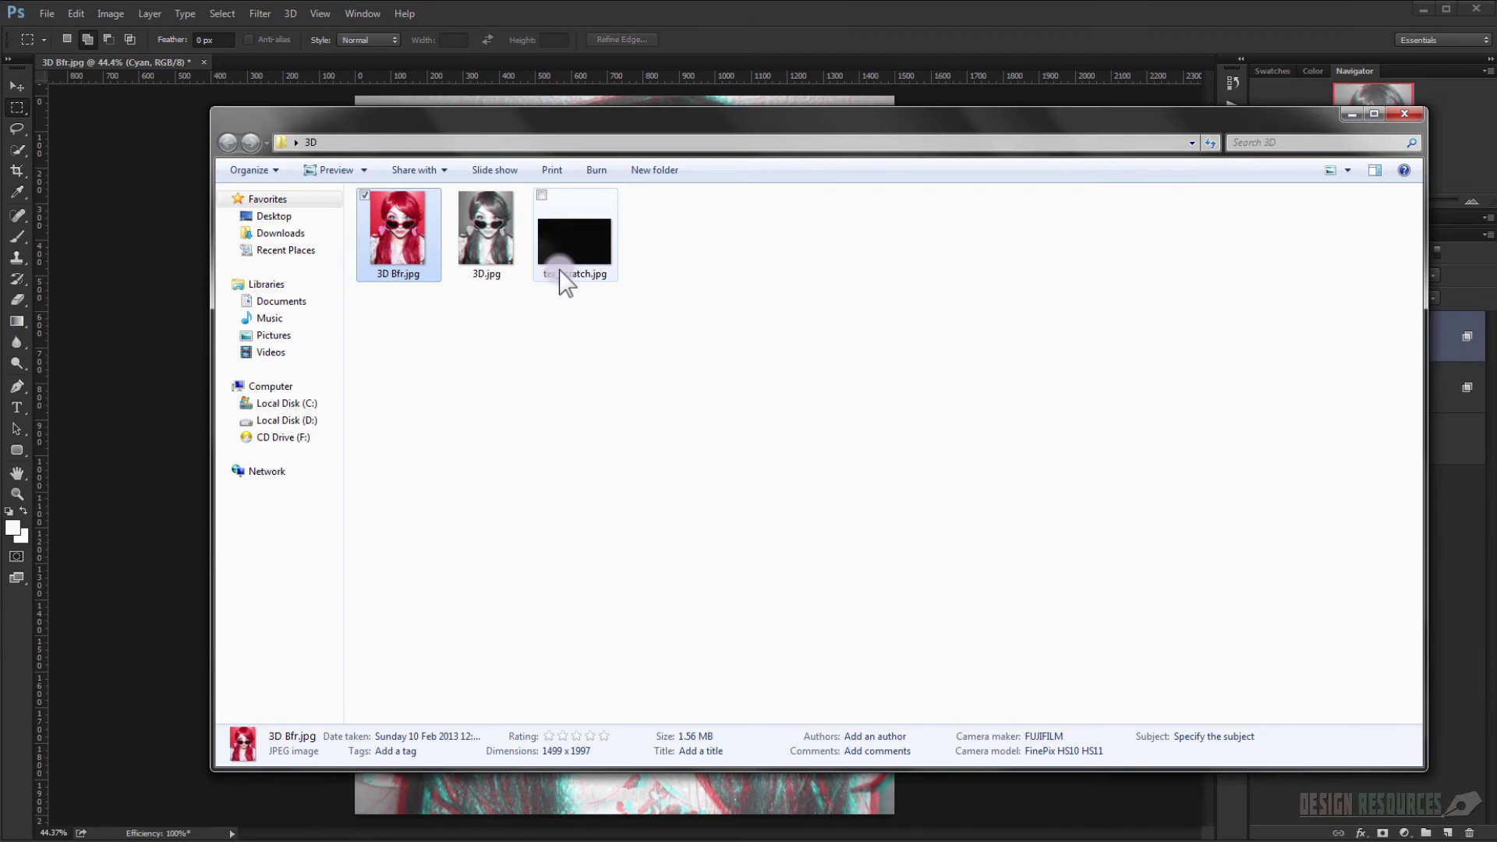
Drag tex_scratch.jpg from the 3D folder onto the canvas as a placed layer.
{"action": "left_click_drag", "start_coordinate": [591, 123], "coordinate": [957, 219]}
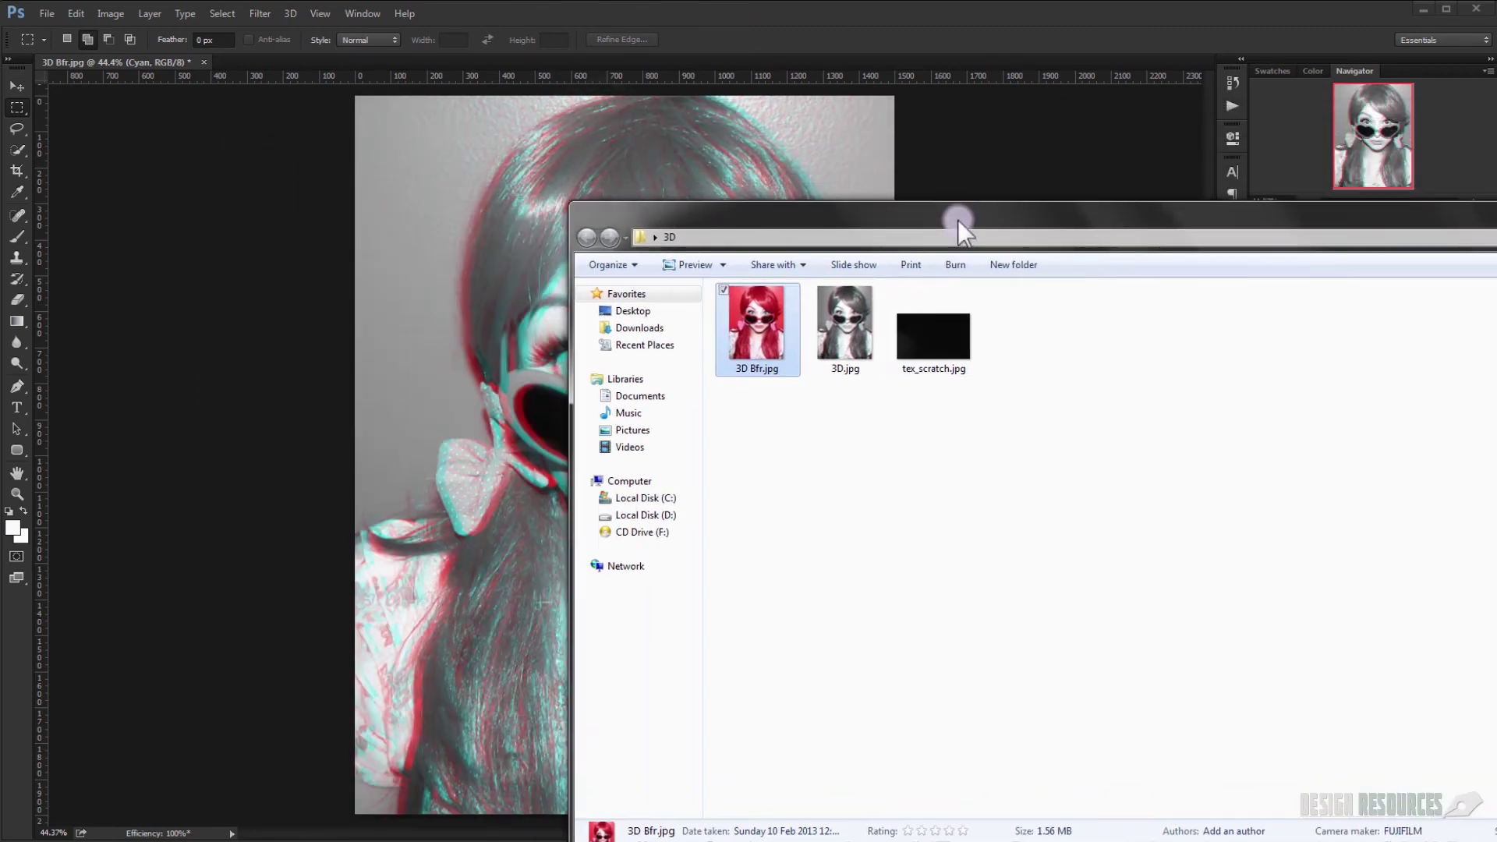
{"action": "left_click", "coordinate": [954, 340]}
{"action": "left_click_drag", "start_coordinate": [957, 344], "coordinate": [528, 345]}
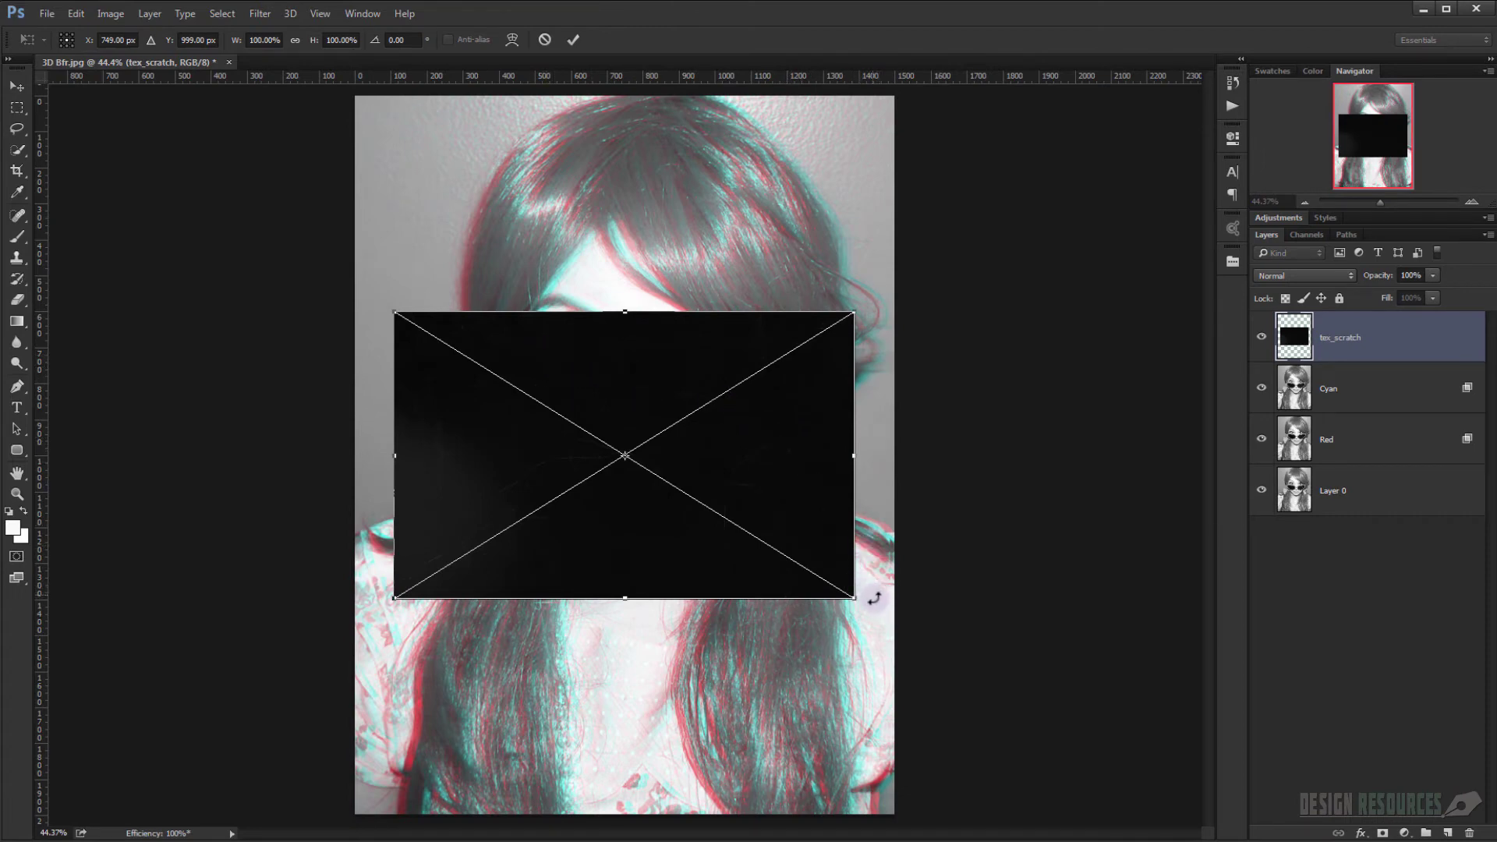
Rotate the scratch texture 90°, scale it to about 210%, and commit it over the canvas.
{"action": "left_click_drag", "start_coordinate": [810, 519], "coordinate": [817, 413]}
{"action": "left_click_drag", "start_coordinate": [882, 531], "coordinate": [495, 583]}
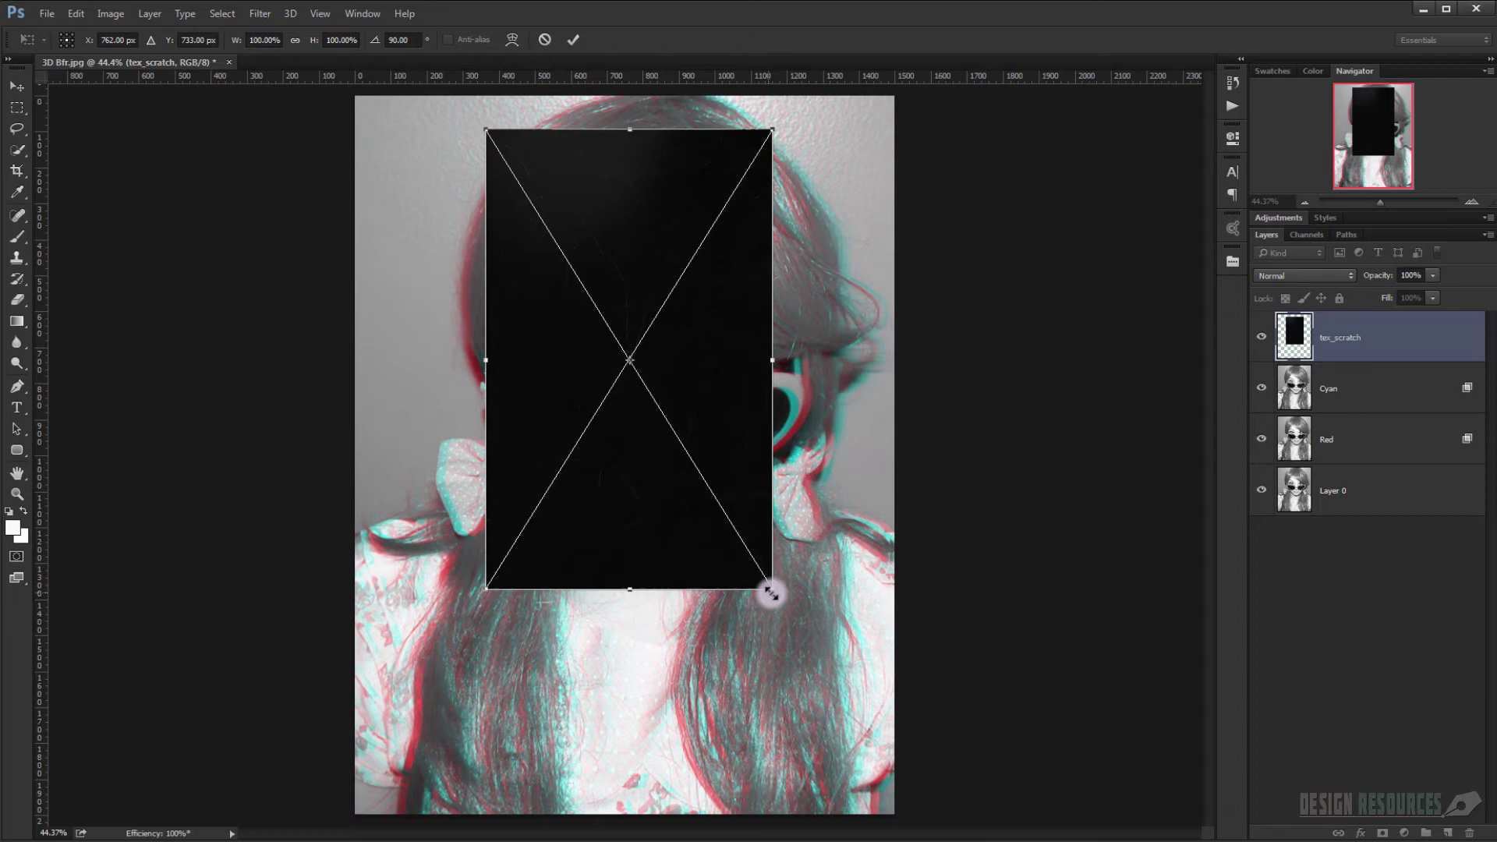
{"action": "scroll", "coordinate": [702, 539], "scroll_direction": "down", "scroll_amount": 1}
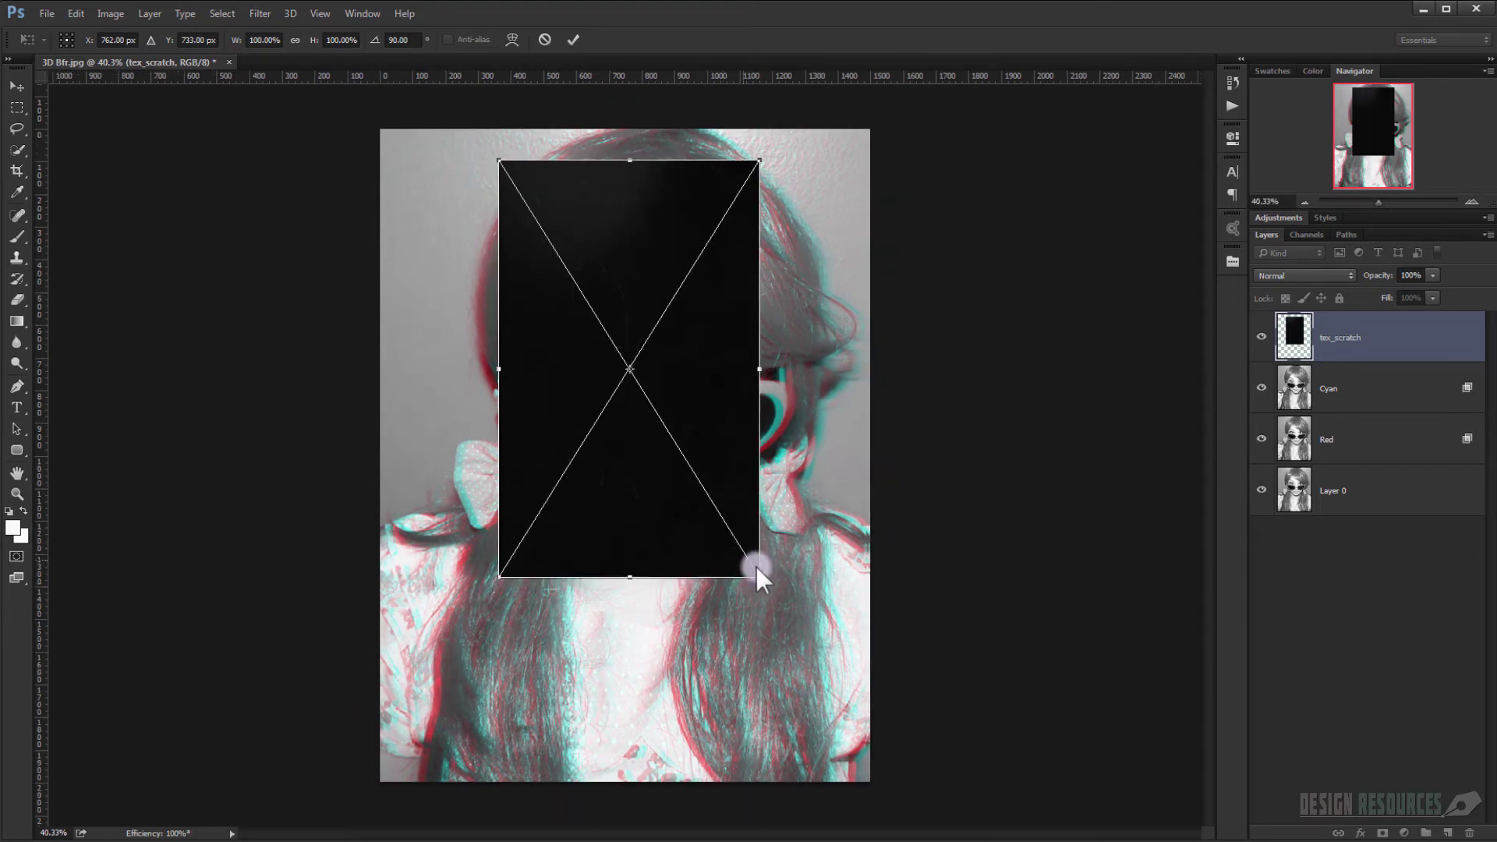
{"action": "left_click_drag", "start_coordinate": [761, 589], "coordinate": [952, 778]}
{"action": "left_click_drag", "start_coordinate": [803, 411], "coordinate": [795, 460]}
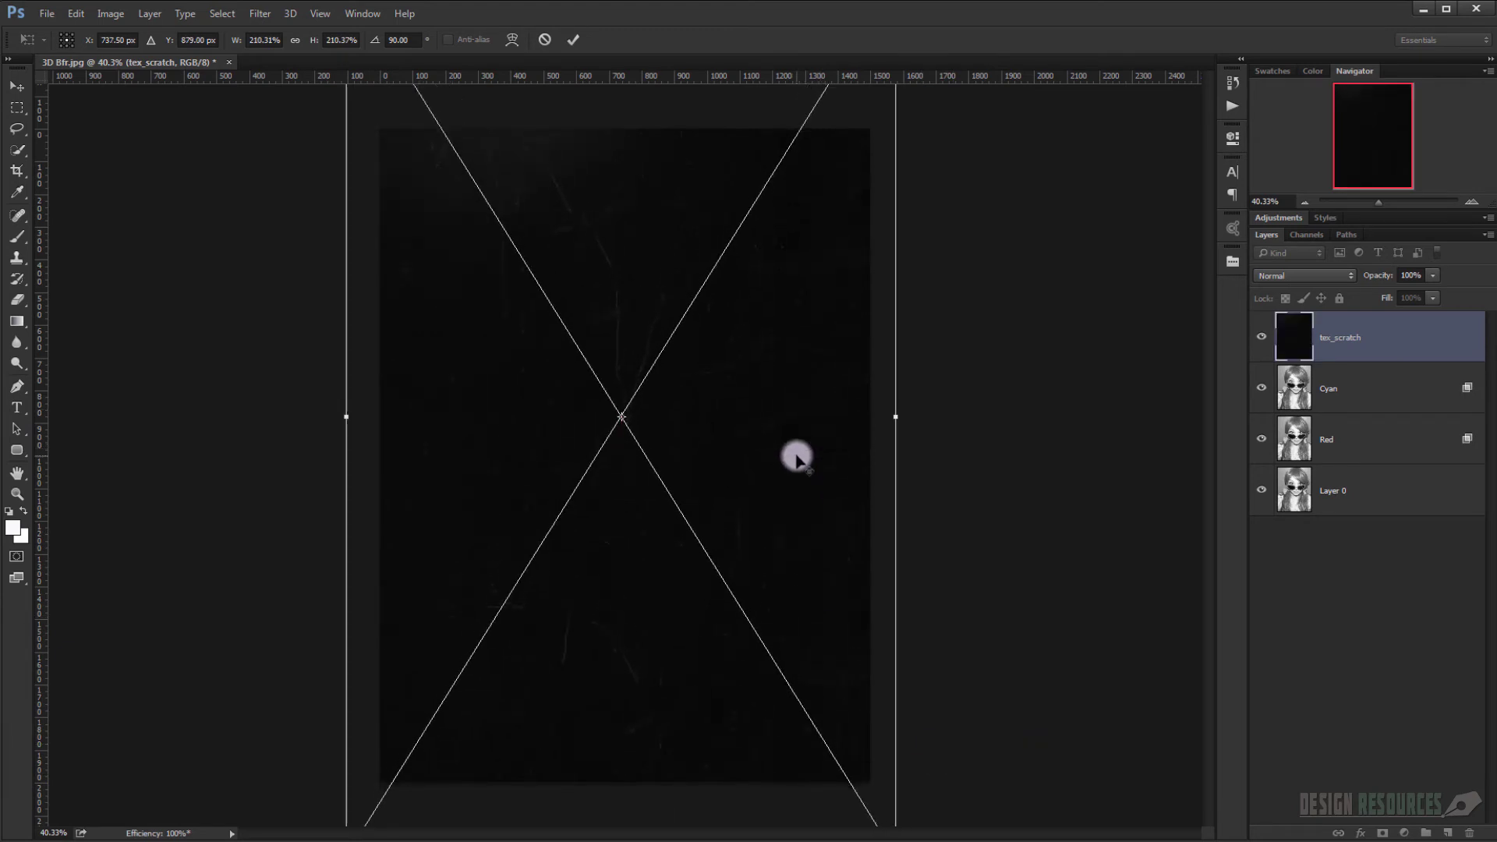
{"action": "left_click_drag", "start_coordinate": [765, 484], "coordinate": [765, 408]}
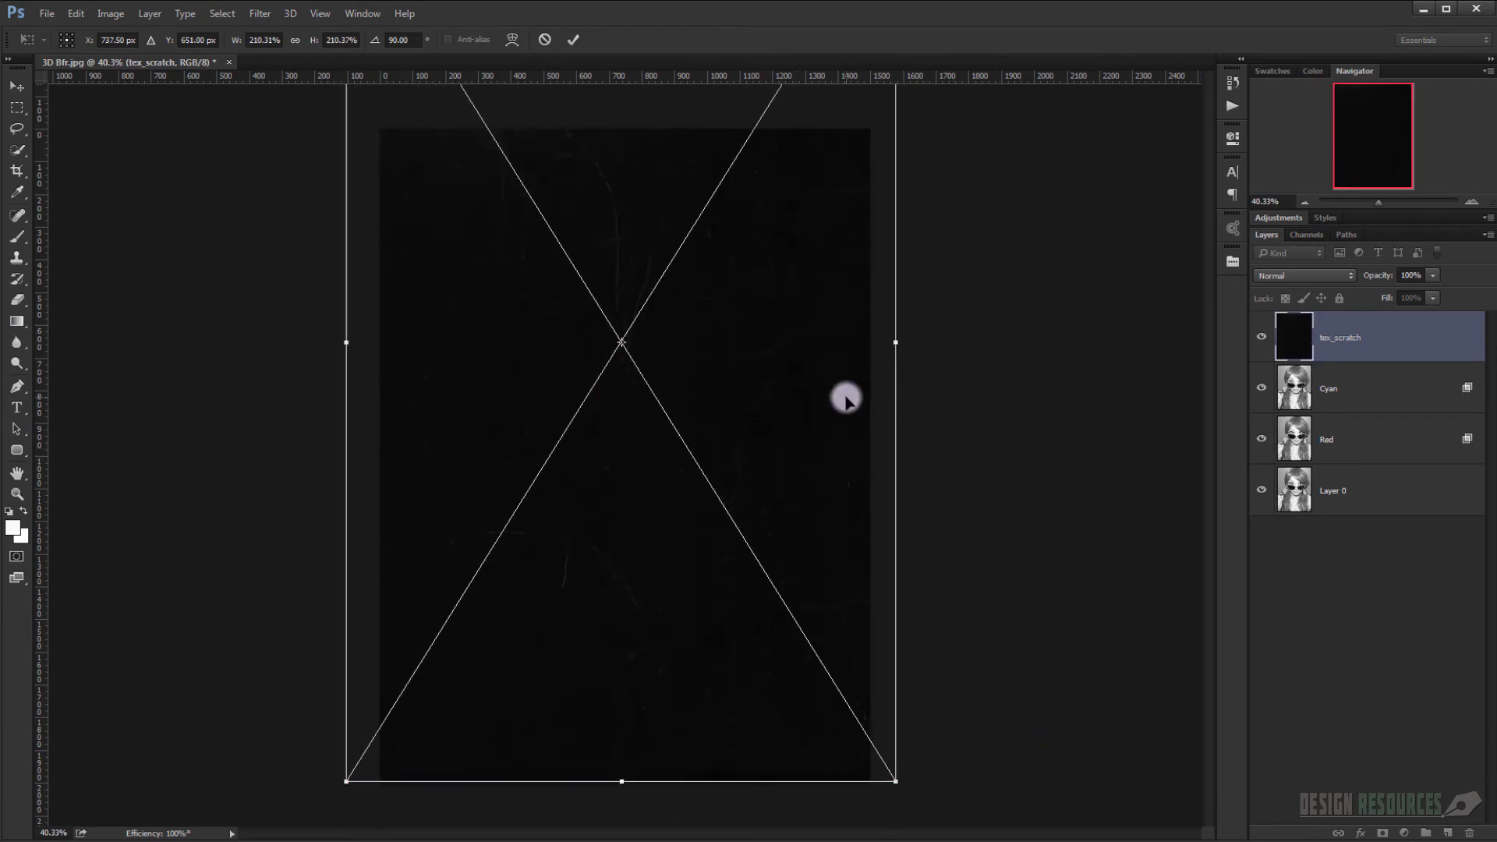
{"action": "key", "text": "Return"}
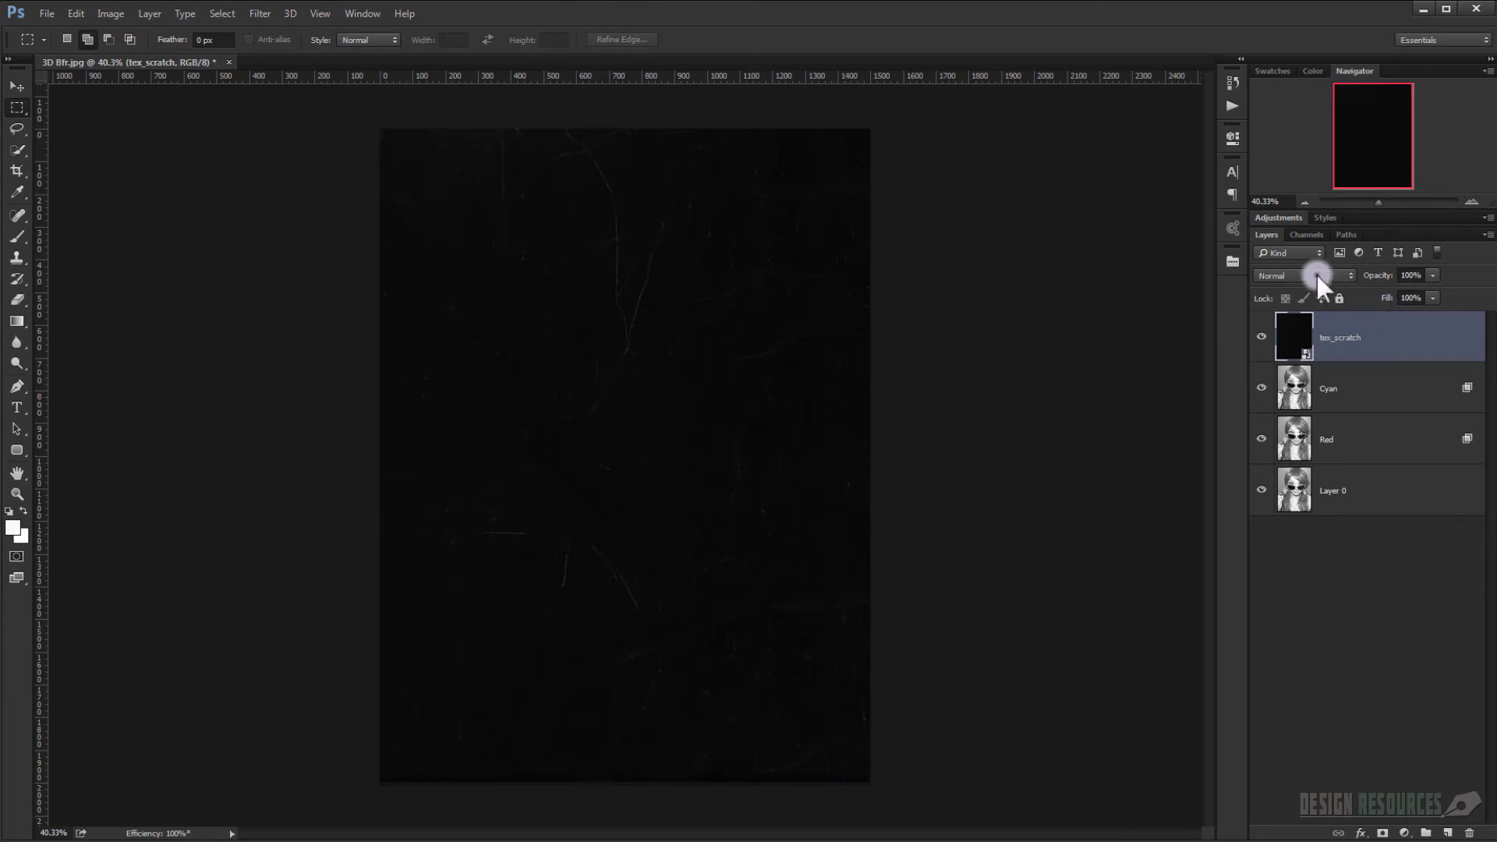
Blend the tex_scratch layer with Linear Dodge (Add) and set its opacity to 50%.
{"action": "left_click", "coordinate": [1316, 276]}
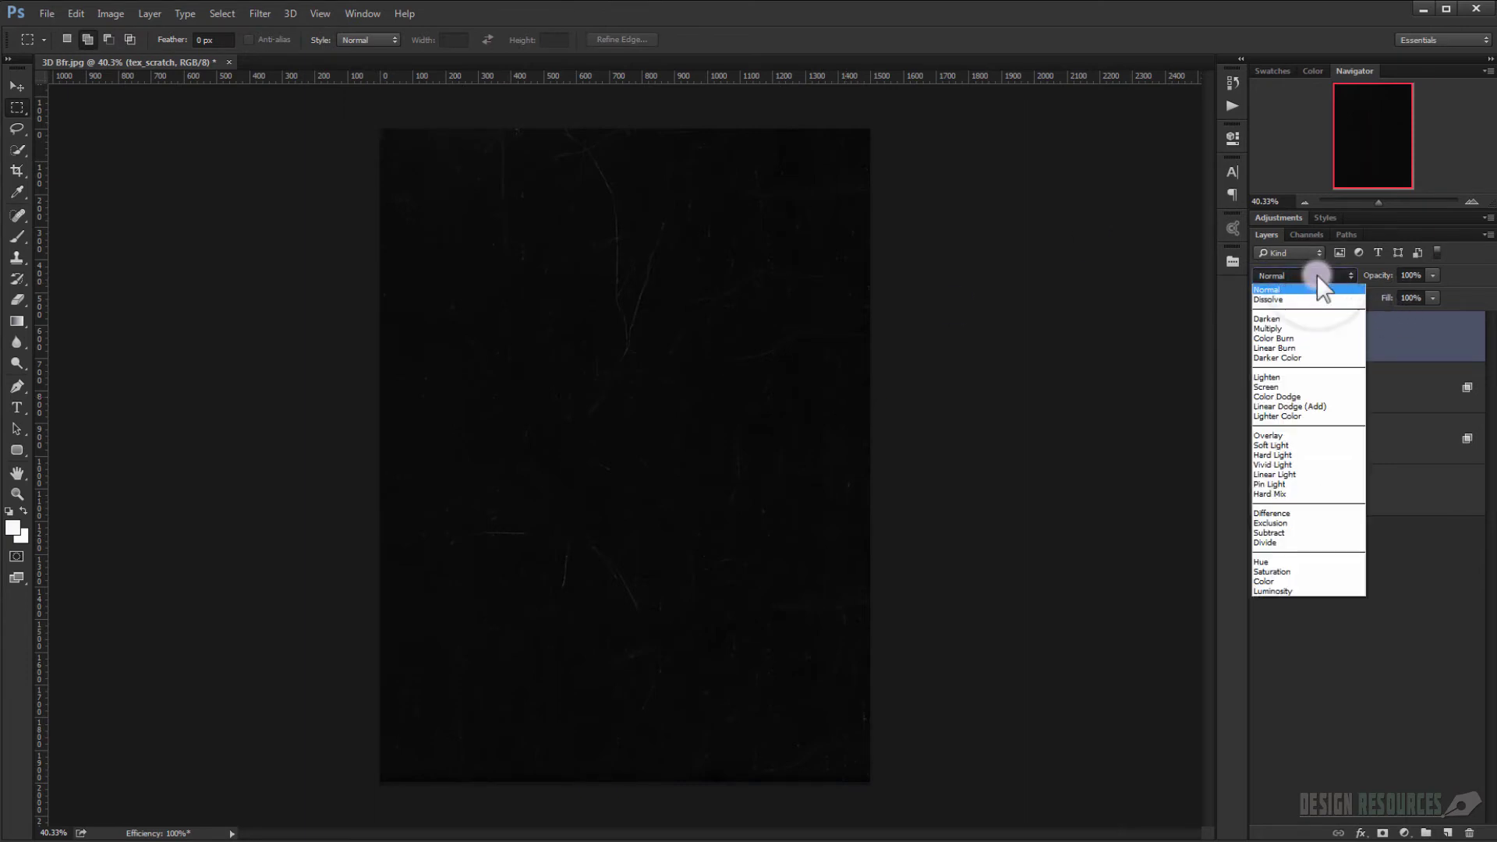
{"action": "left_click", "coordinate": [1316, 407]}
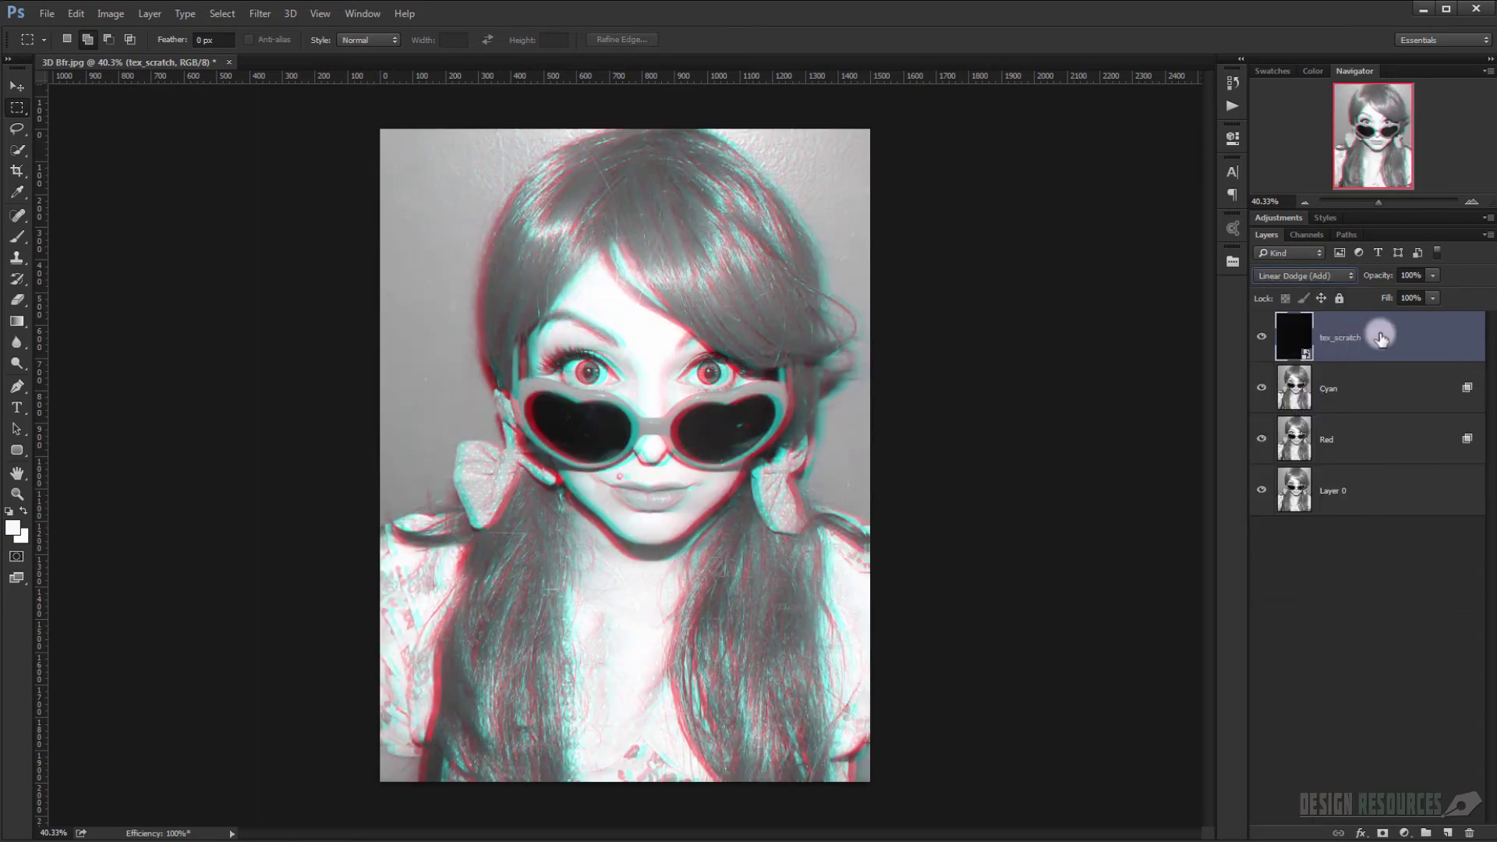
{"action": "left_click", "coordinate": [1413, 276]}
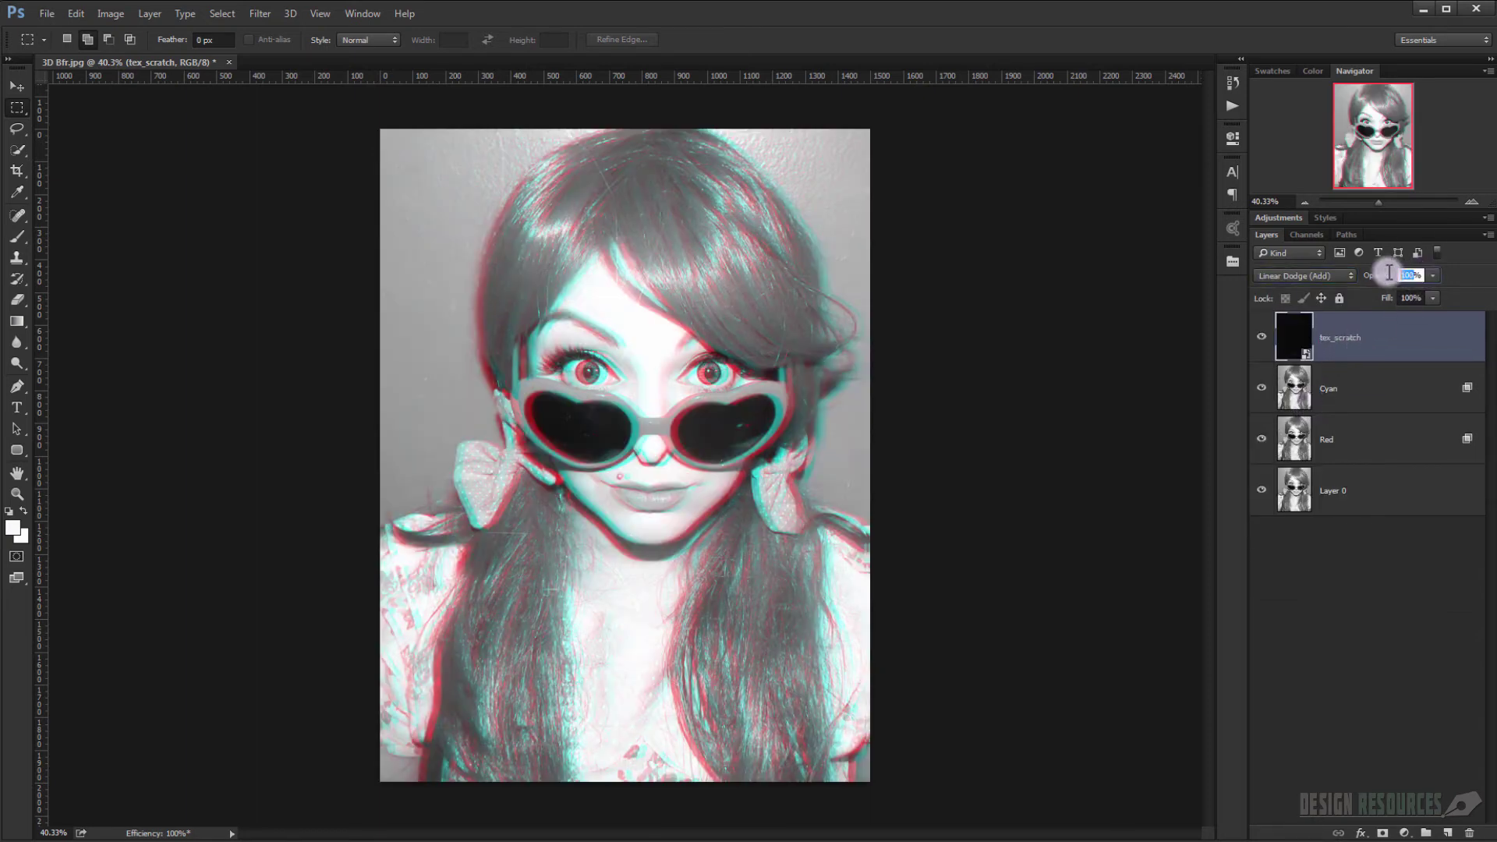
Set tex_scratch to 50% opacity and duplicate it as tex_scratch copy.
{"action": "type", "text": "50"}
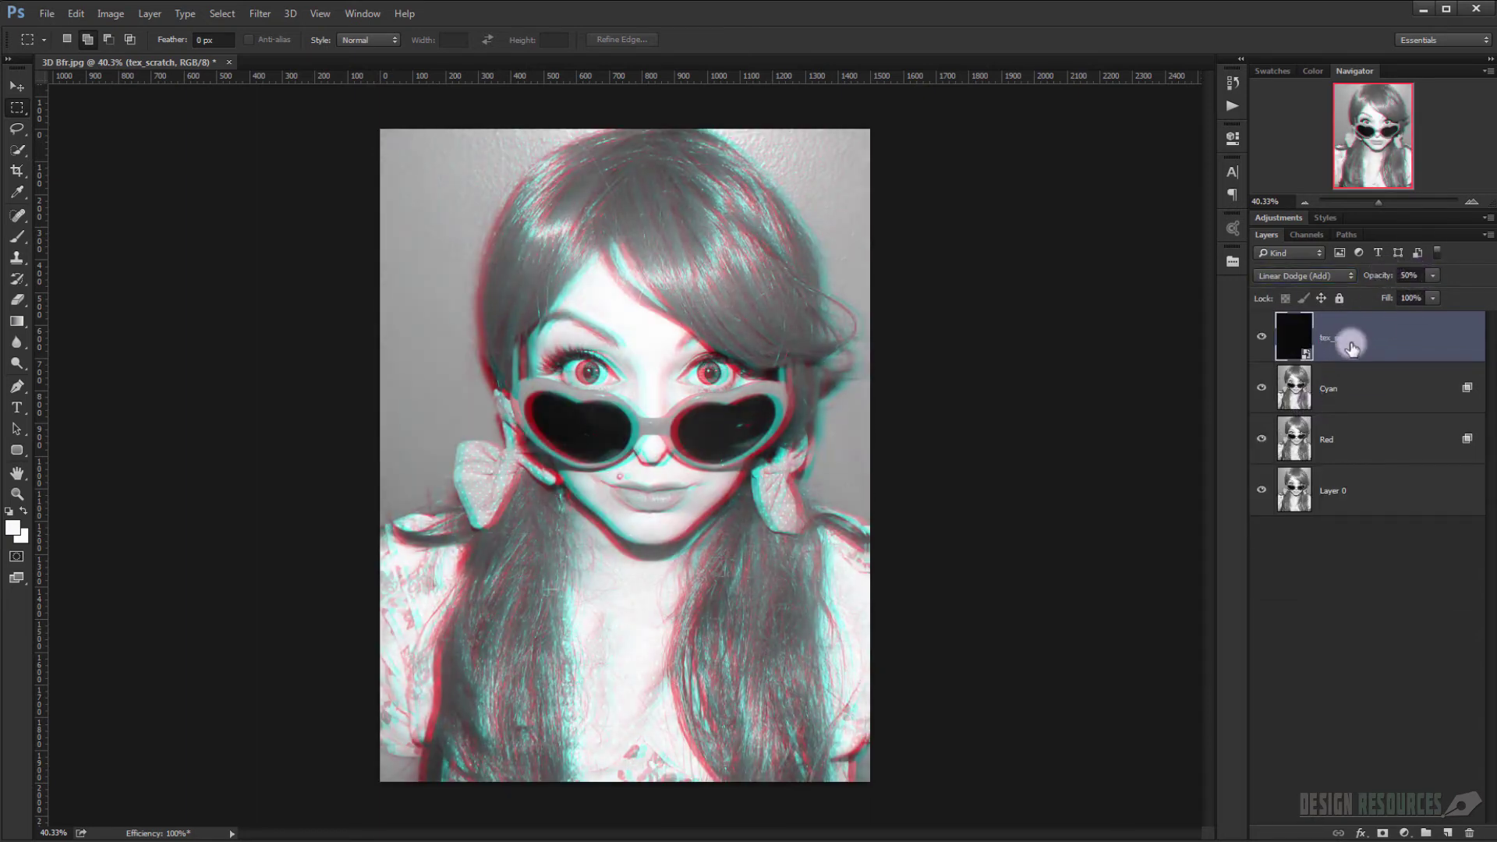
{"action": "key", "text": "ctrl+j"}
{"action": "scroll", "coordinate": [787, 359], "scroll_direction": "down", "scroll_amount": 2}
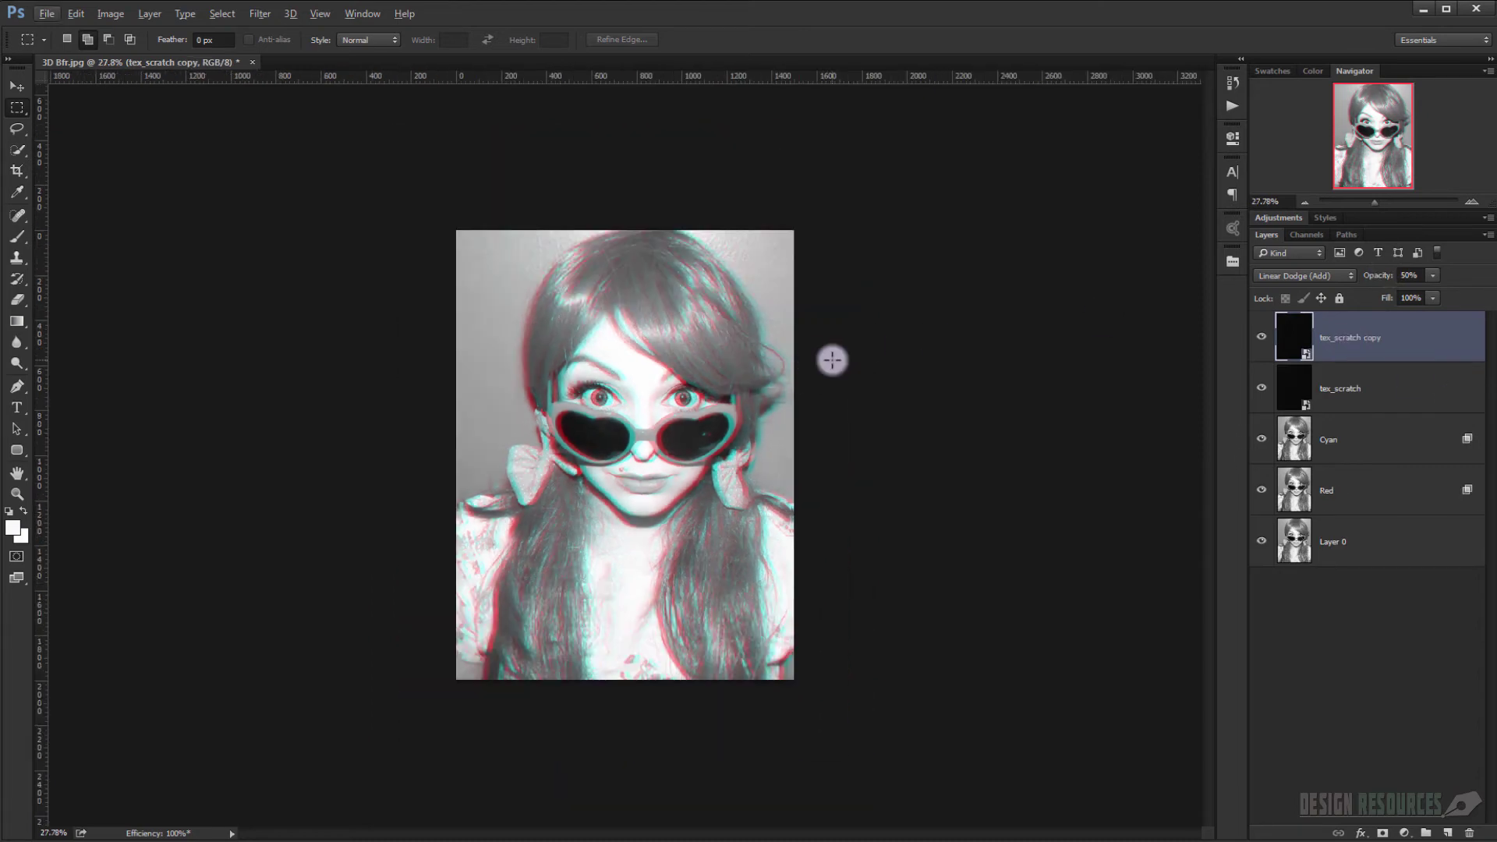
Enlarge the tex_scratch copy to about 252% at 0° rotation, then zoom to the girl's face.
{"action": "key", "text": "ctrl+t"}
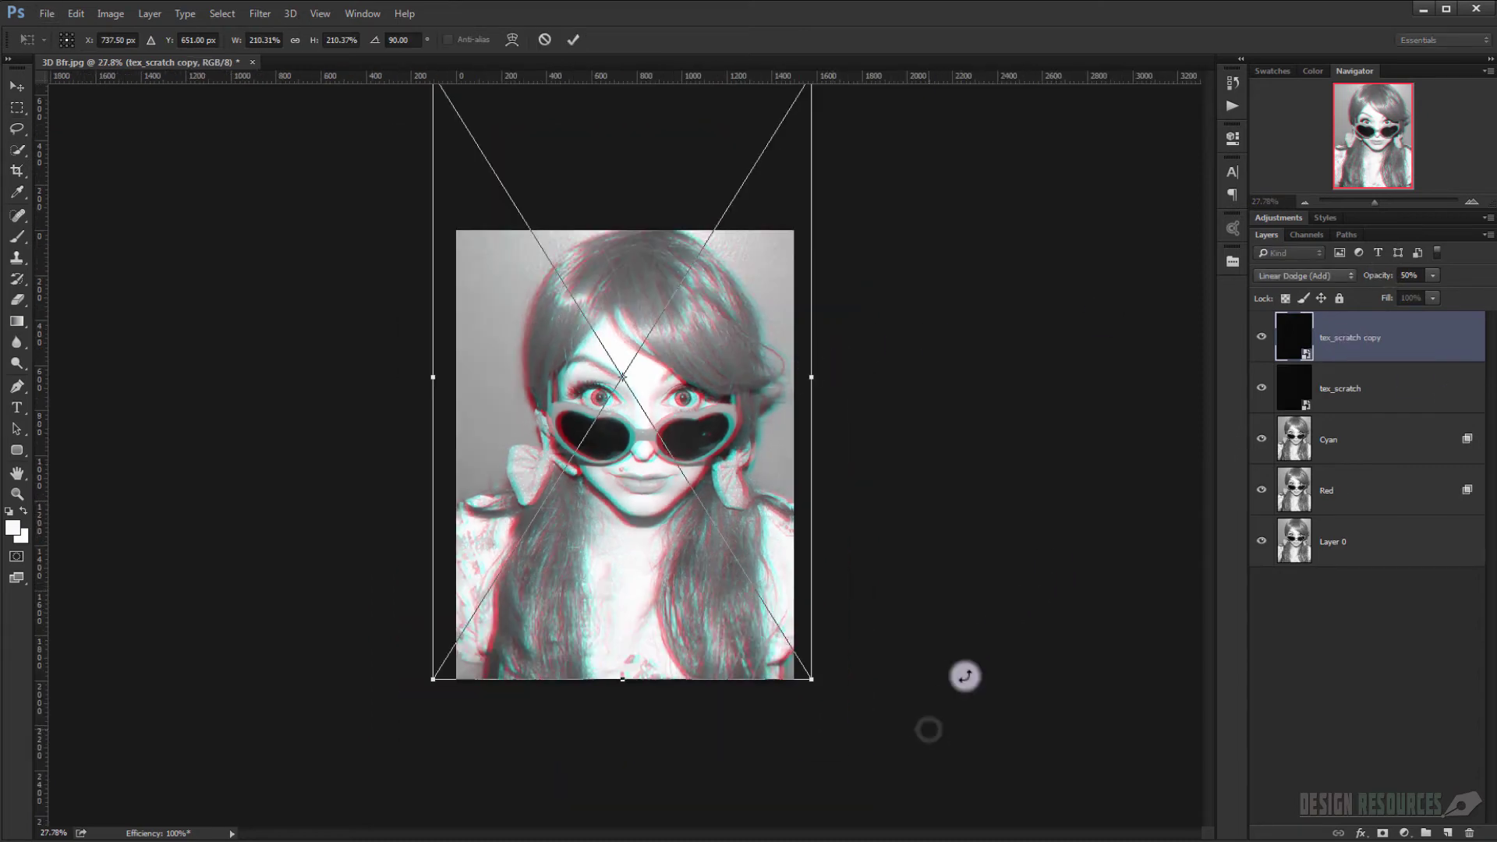
{"action": "left_click_drag", "start_coordinate": [966, 671], "coordinate": [816, 208]}
{"action": "left_click_drag", "start_coordinate": [742, 350], "coordinate": [668, 339]}
{"action": "left_click_drag", "start_coordinate": [189, 607], "coordinate": [72, 697]}
{"action": "key", "text": "Return"}
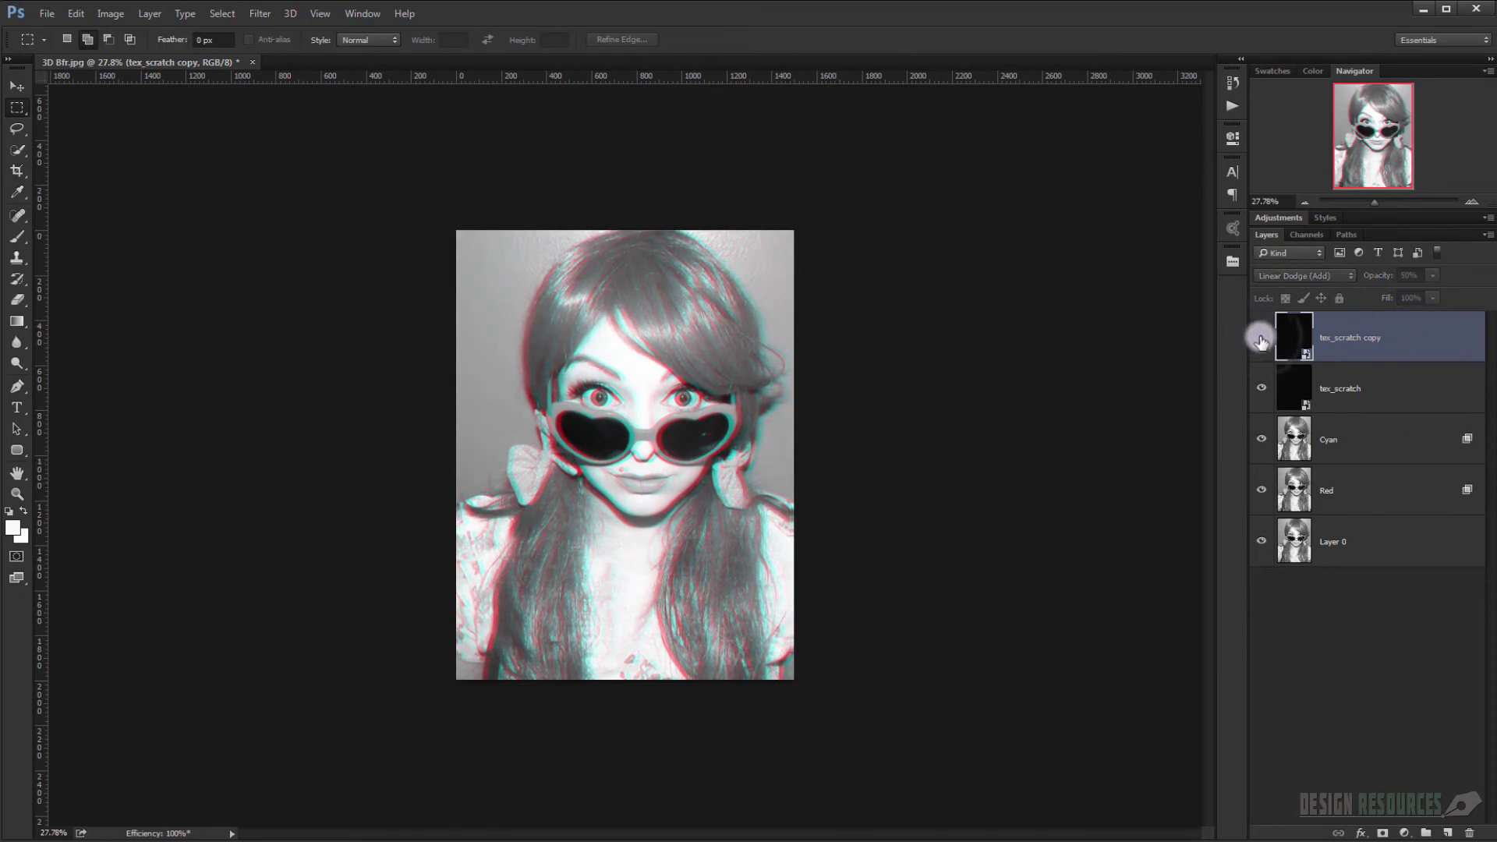
{"action": "left_click", "coordinate": [558, 471], "text": "ctrl"}
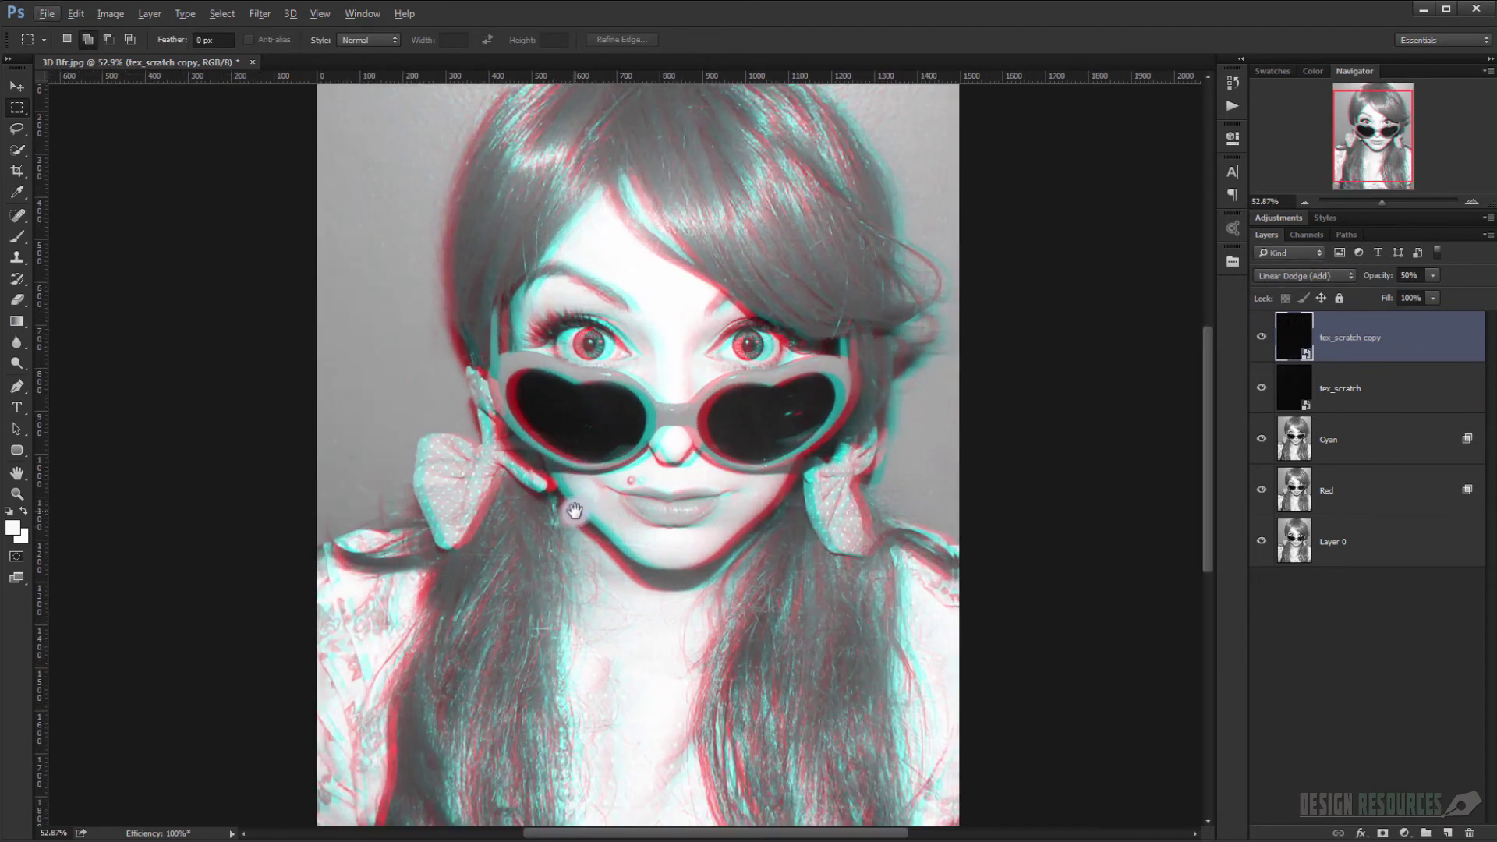
{"action": "left_click_drag", "start_coordinate": [658, 475], "coordinate": [628, 490]}
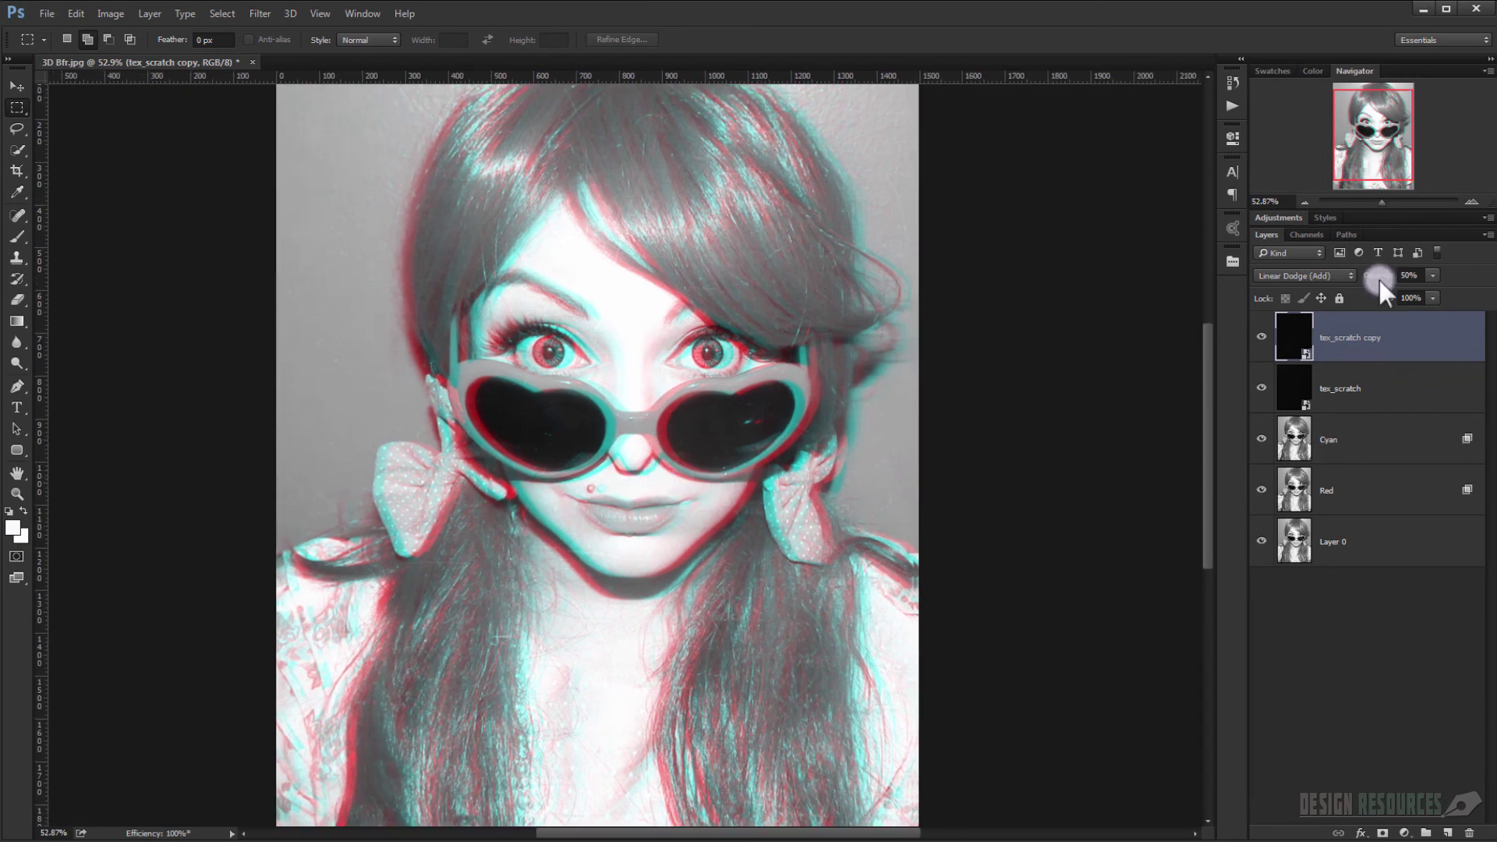
{"action": "scroll", "coordinate": [651, 479], "scroll_direction": "down", "scroll_amount": 1}
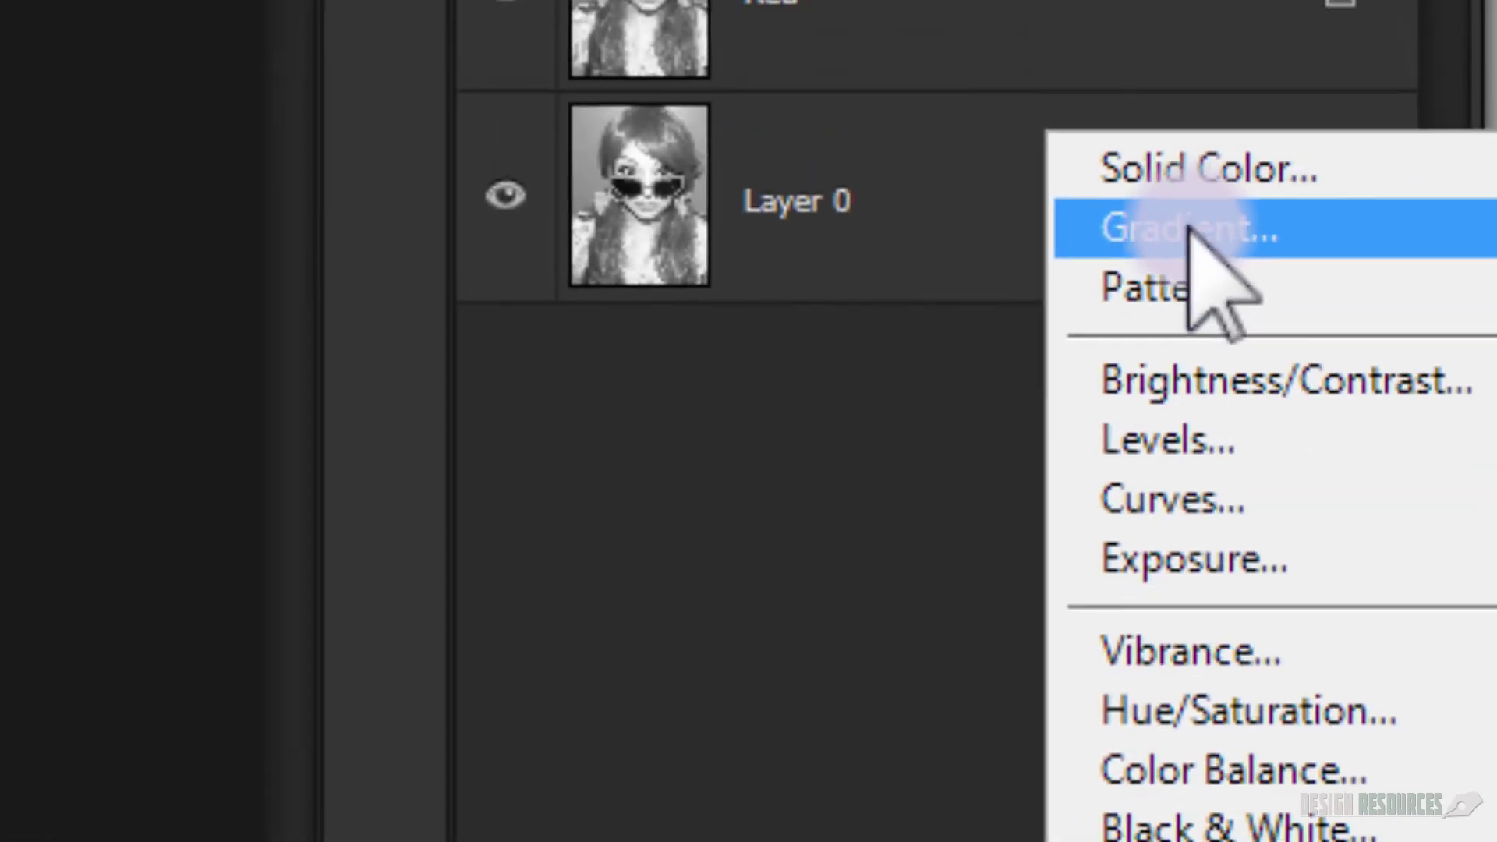
Add a Gradient Fill layer with Radial style and Reverse ticked, opening its gradient for editing.
{"action": "left_click", "coordinate": [1179, 116]}
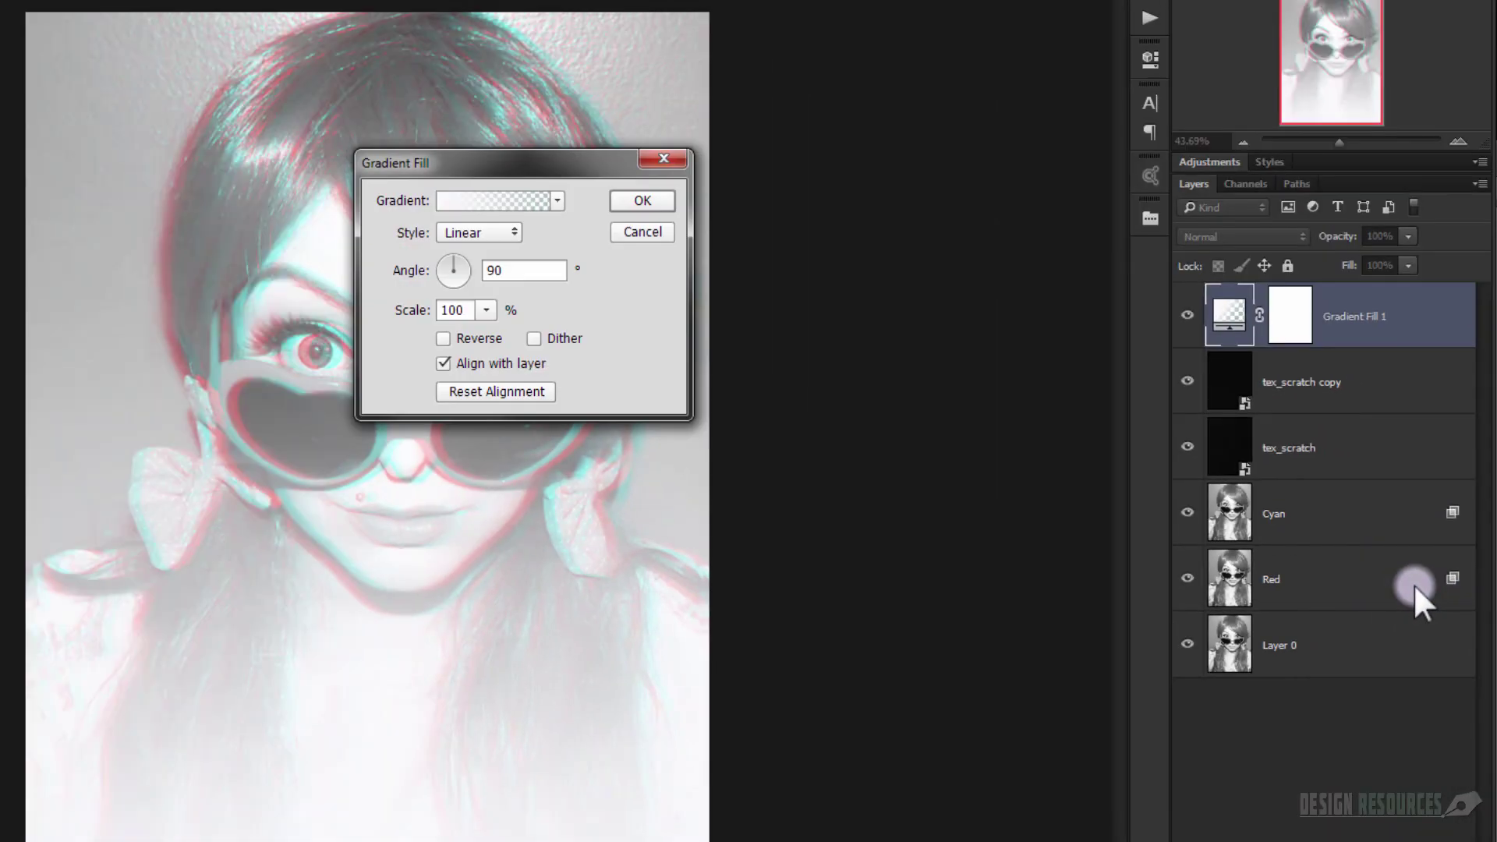
{"action": "left_click", "coordinate": [482, 234]}
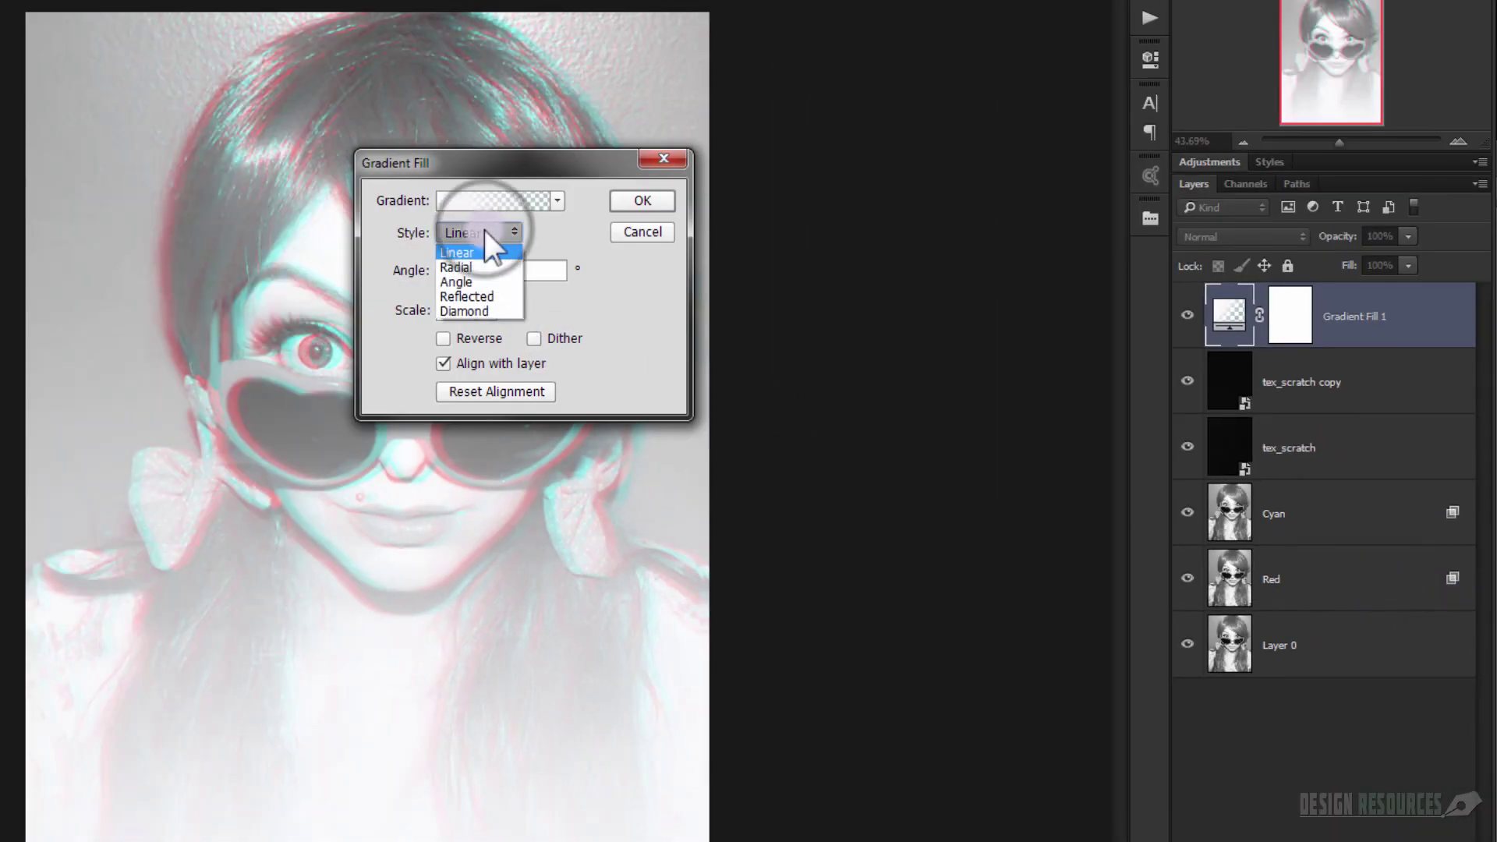
{"action": "left_click", "coordinate": [472, 261]}
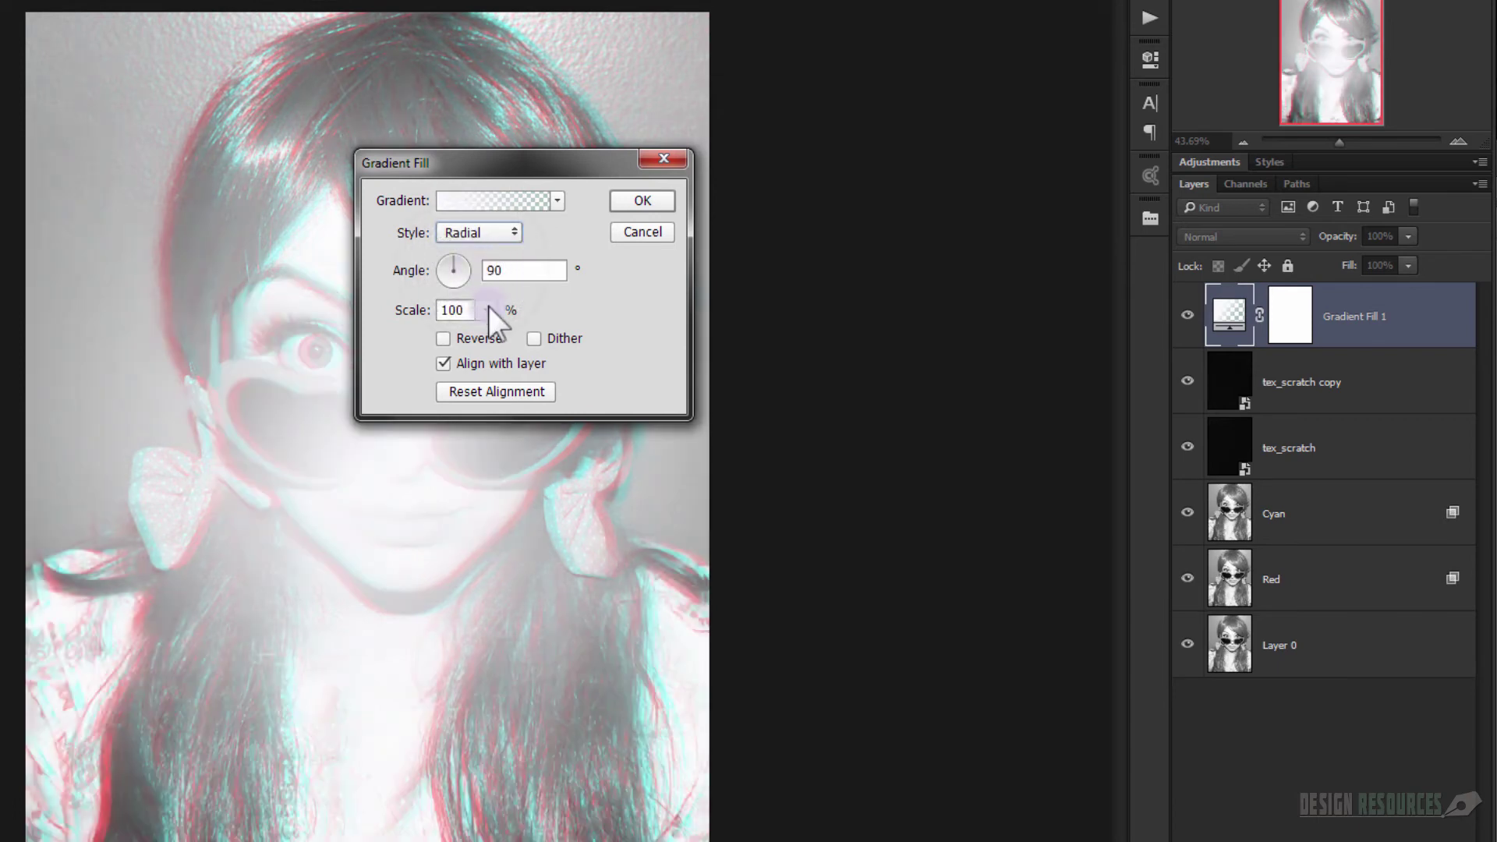
{"action": "left_click", "coordinate": [452, 340]}
{"action": "left_click", "coordinate": [509, 198]}
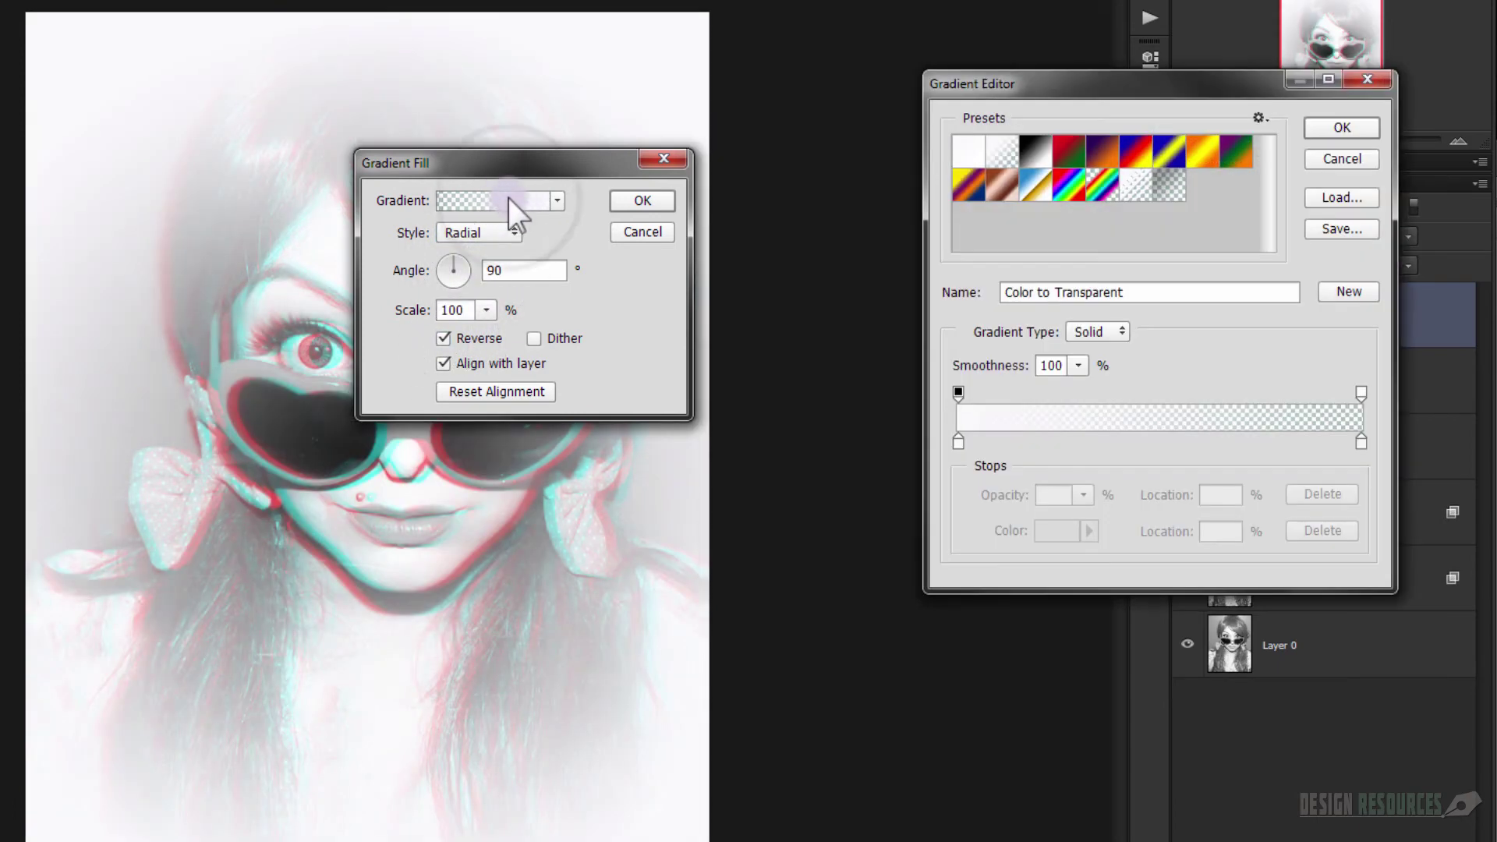
Set both gradient colour stops to black (000000).
{"action": "left_click", "coordinate": [955, 443]}
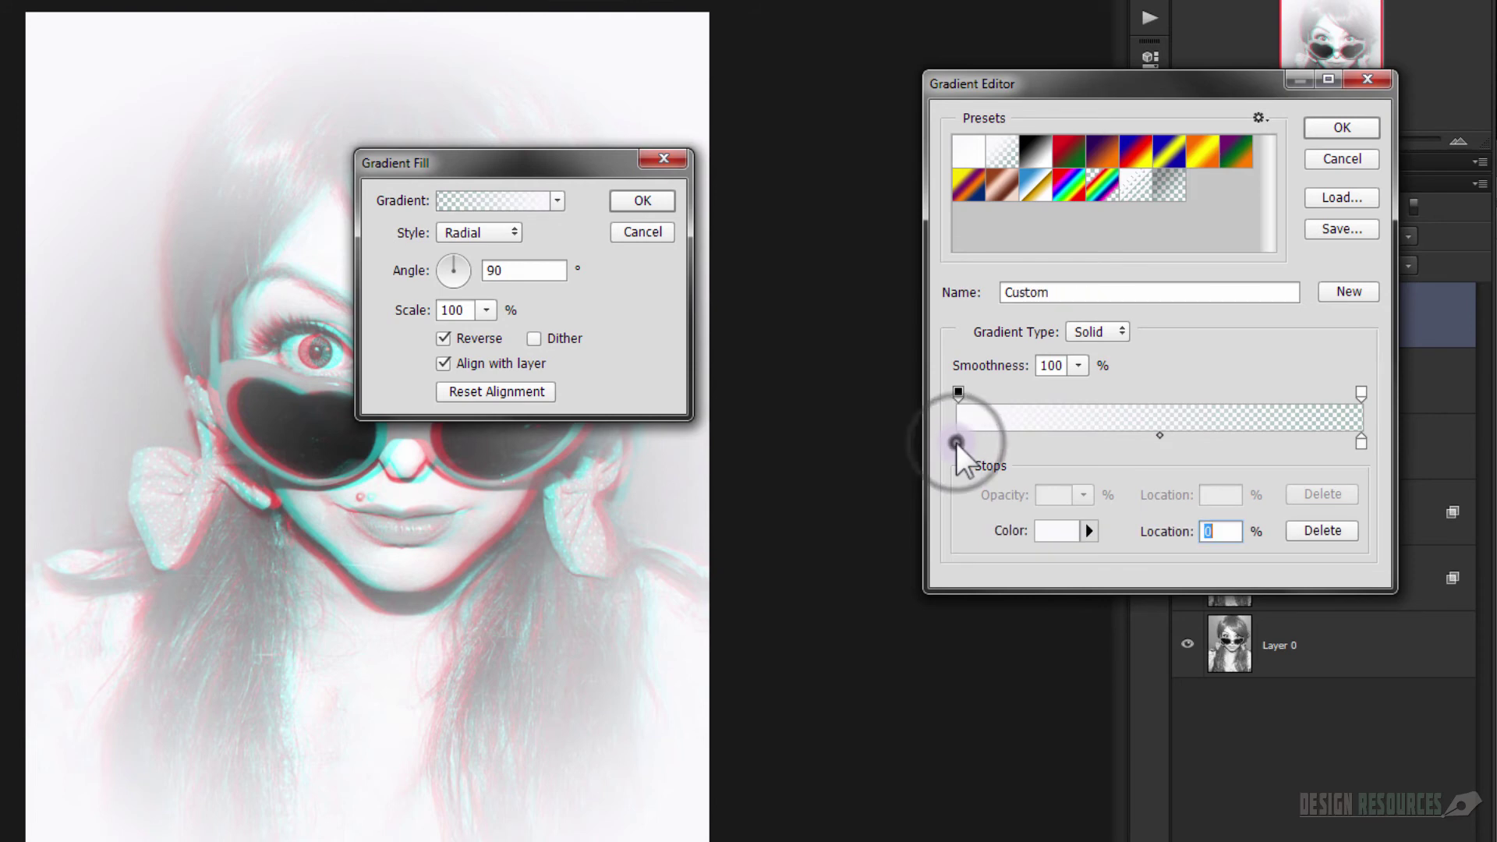
{"action": "double_click", "coordinate": [956, 442]}
{"action": "left_click_drag", "start_coordinate": [1004, 382], "coordinate": [990, 460]}
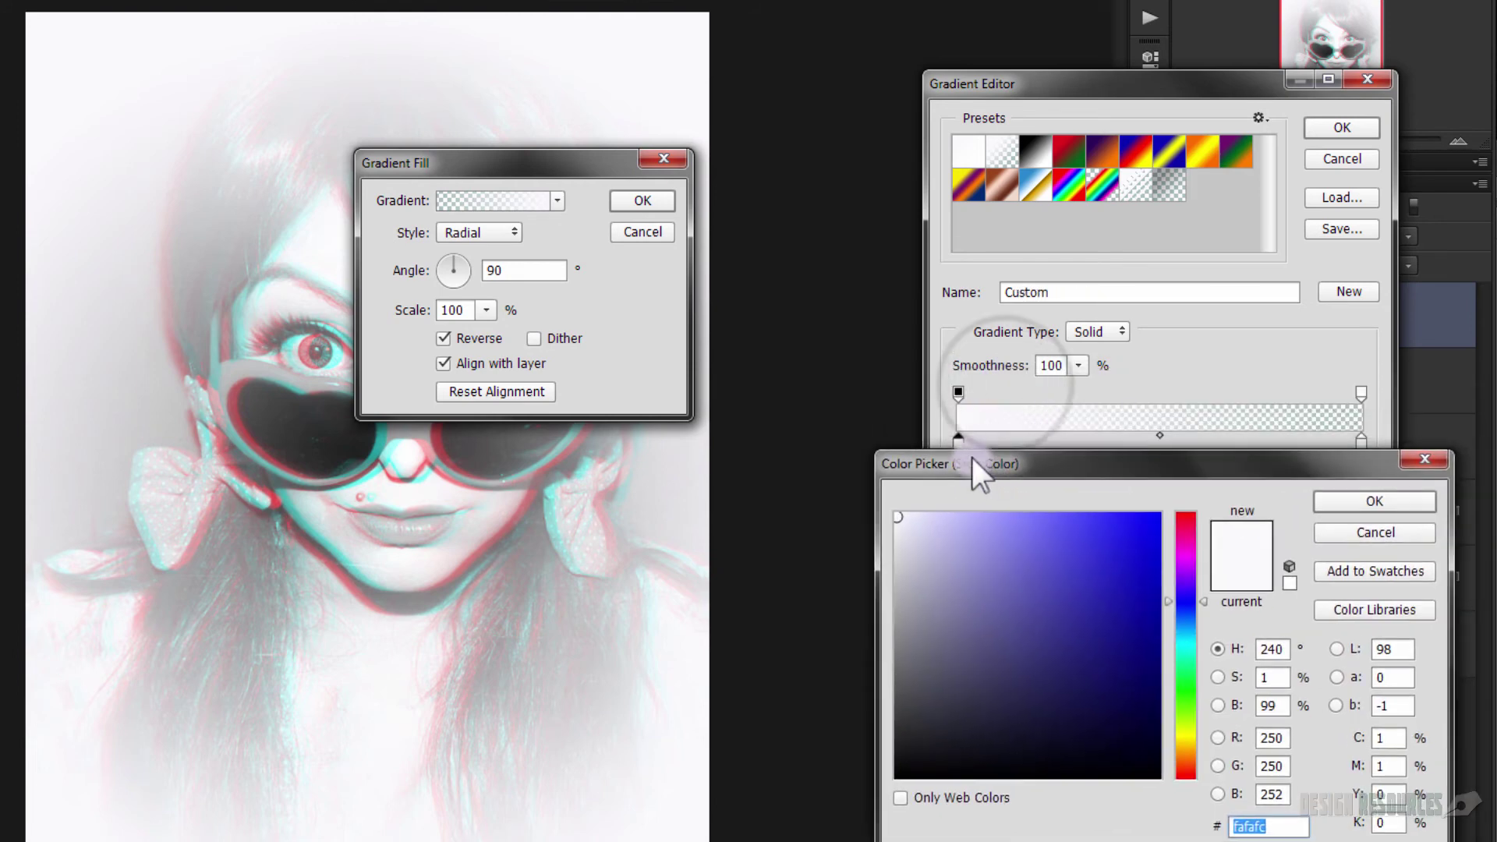
{"action": "left_click_drag", "start_coordinate": [952, 691], "coordinate": [862, 815]}
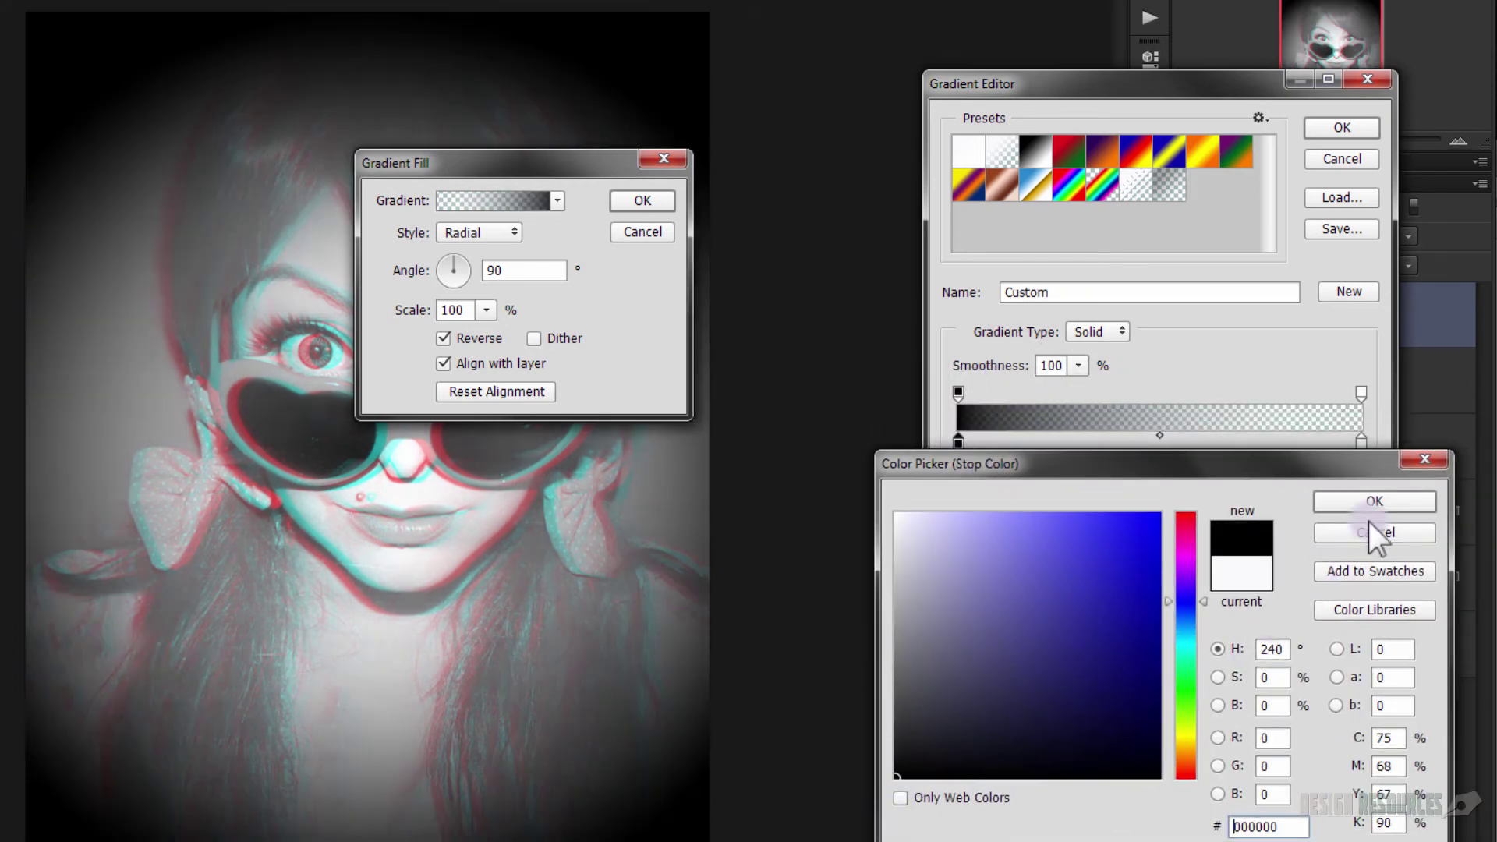
{"action": "left_click", "coordinate": [1377, 497]}
{"action": "left_click", "coordinate": [1361, 443]}
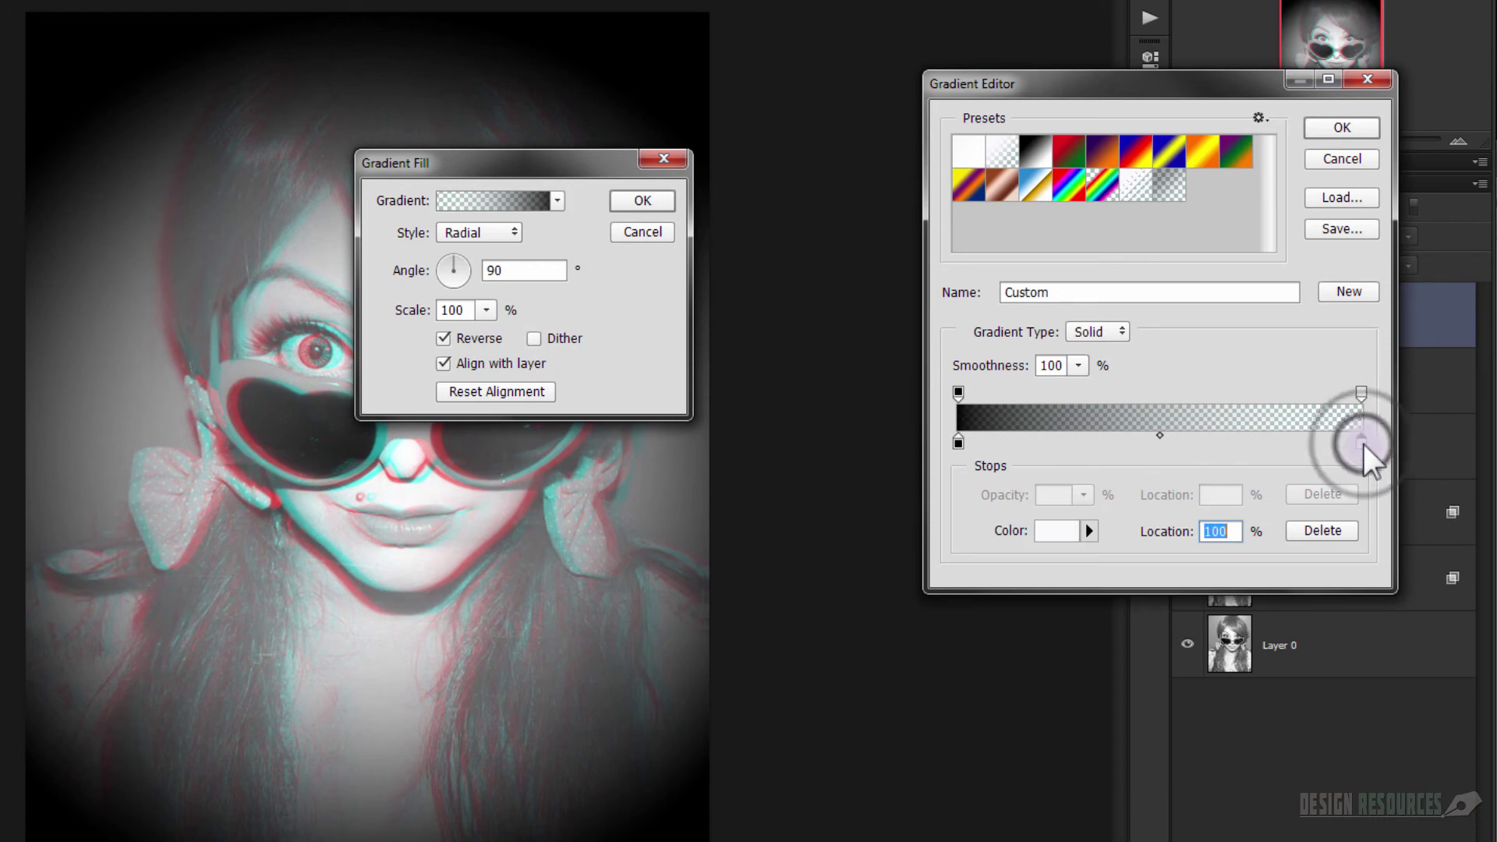
{"action": "double_click", "coordinate": [1362, 443]}
{"action": "left_click_drag", "start_coordinate": [940, 688], "coordinate": [819, 806]}
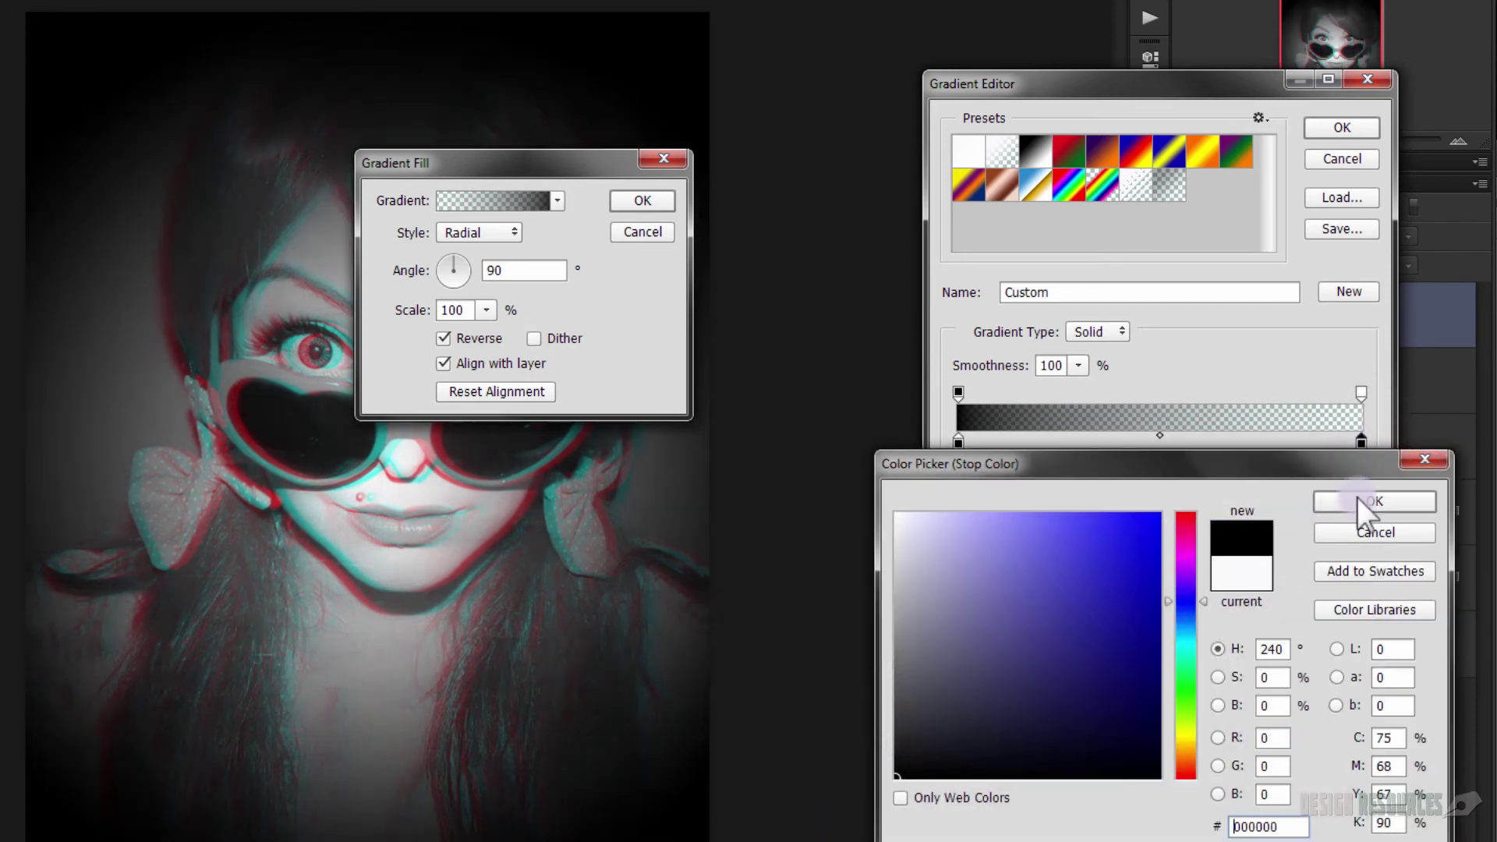
{"action": "left_click", "coordinate": [1357, 497]}
Move the gradient's opacity stops inward to 10% and 89%.
{"action": "left_click", "coordinate": [958, 391]}
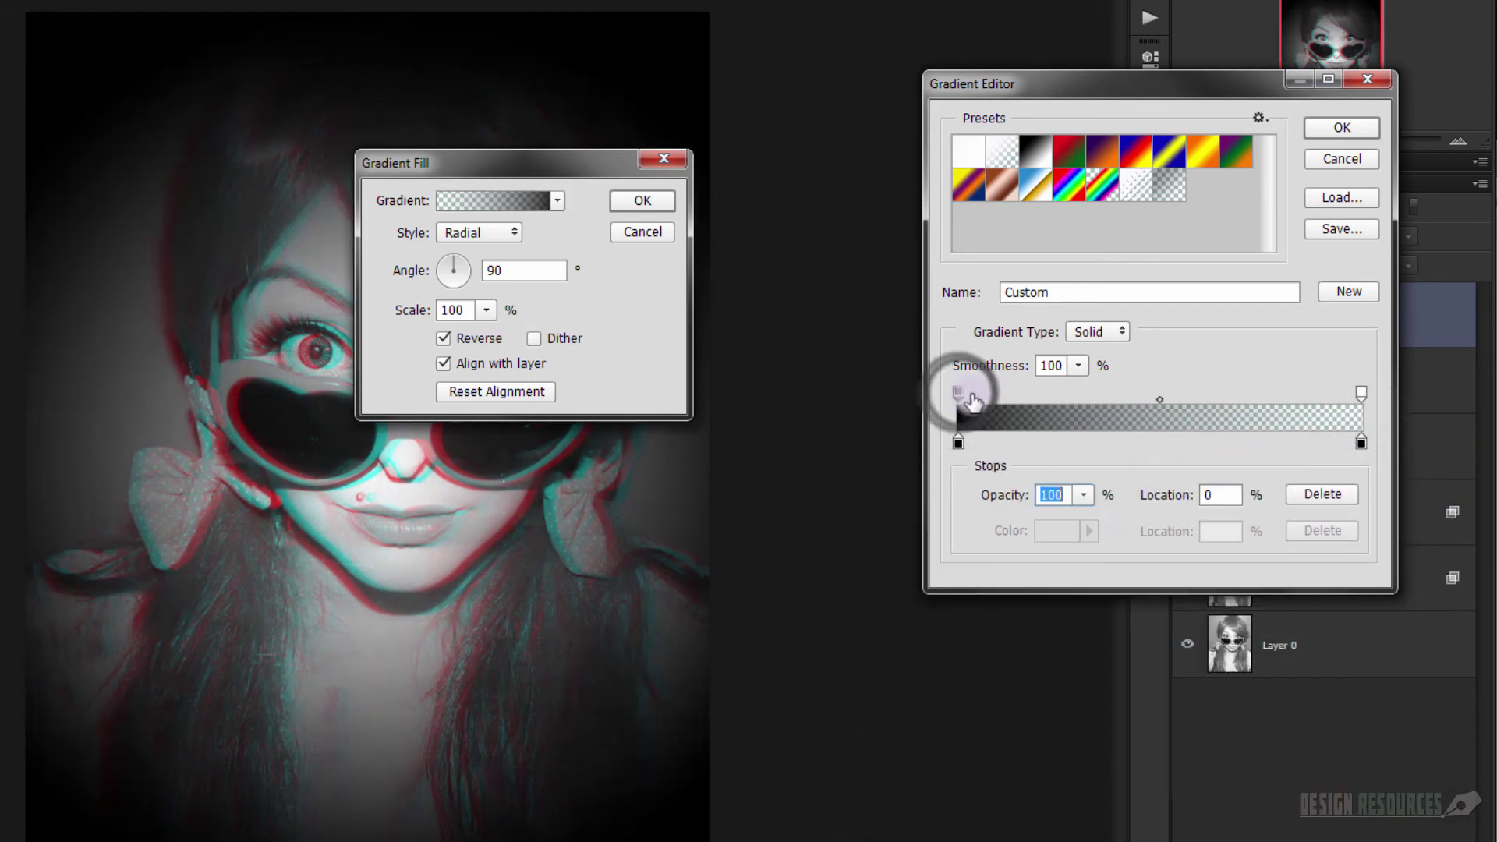
{"action": "left_click_drag", "start_coordinate": [958, 391], "coordinate": [998, 387]}
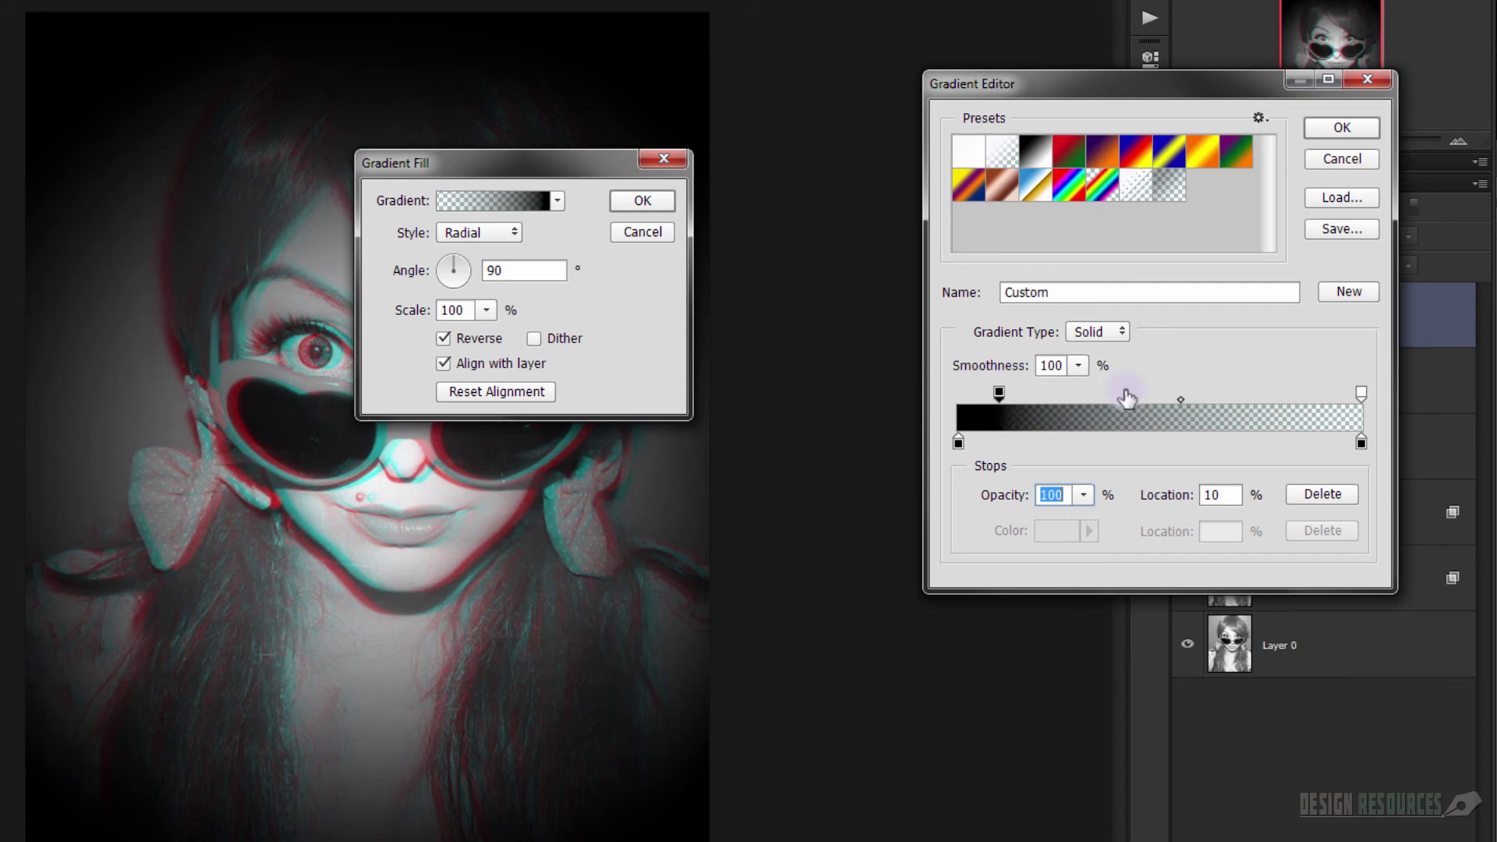
{"action": "left_click_drag", "start_coordinate": [1361, 393], "coordinate": [1319, 390]}
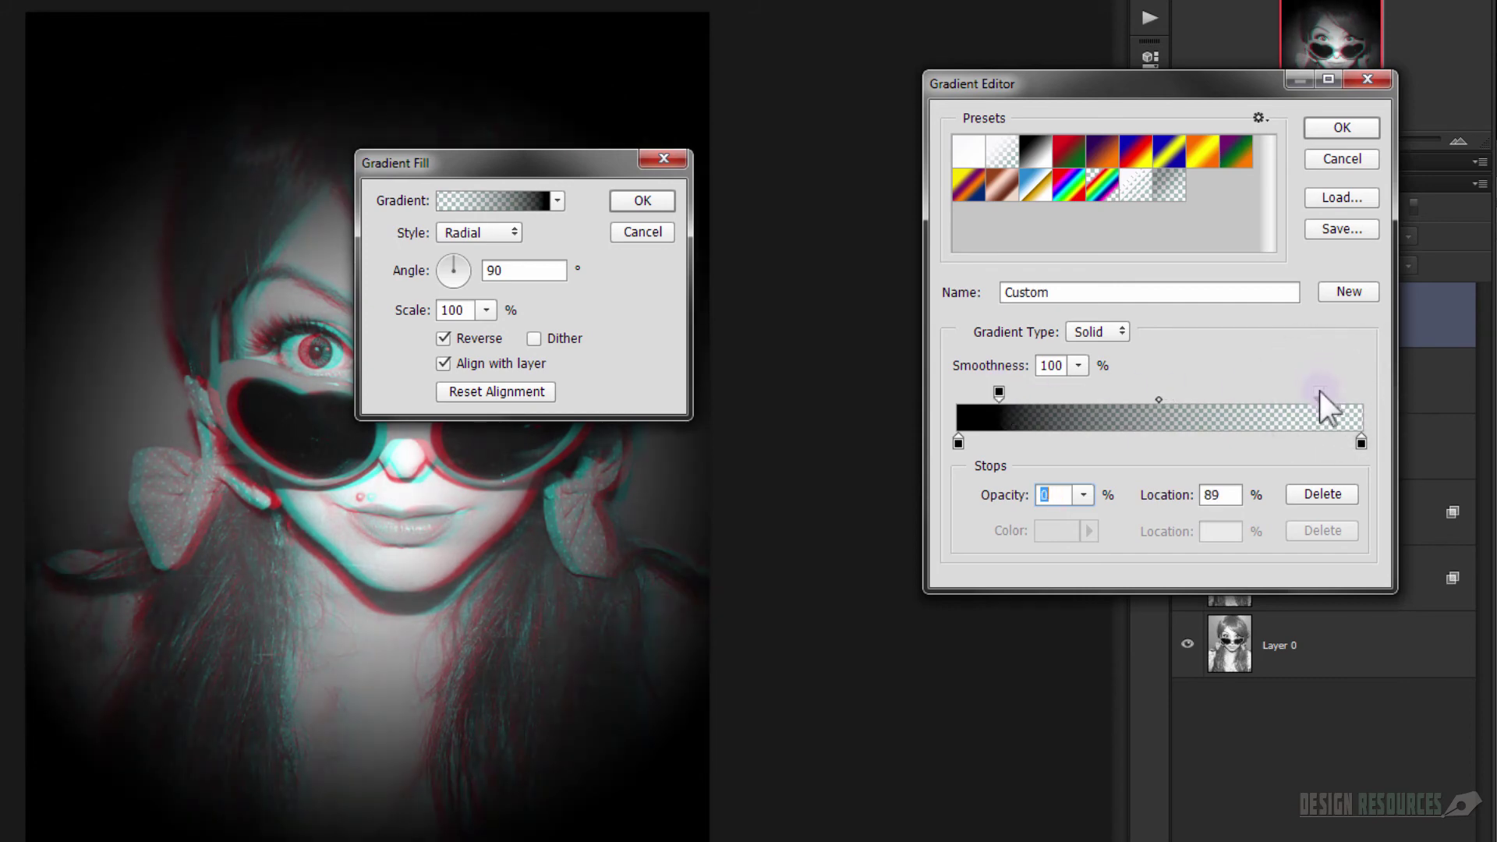
Accept the black-to-transparent gradient and set the fill's Angle to 30° and Scale to 150%.
{"action": "left_click", "coordinate": [1342, 129]}
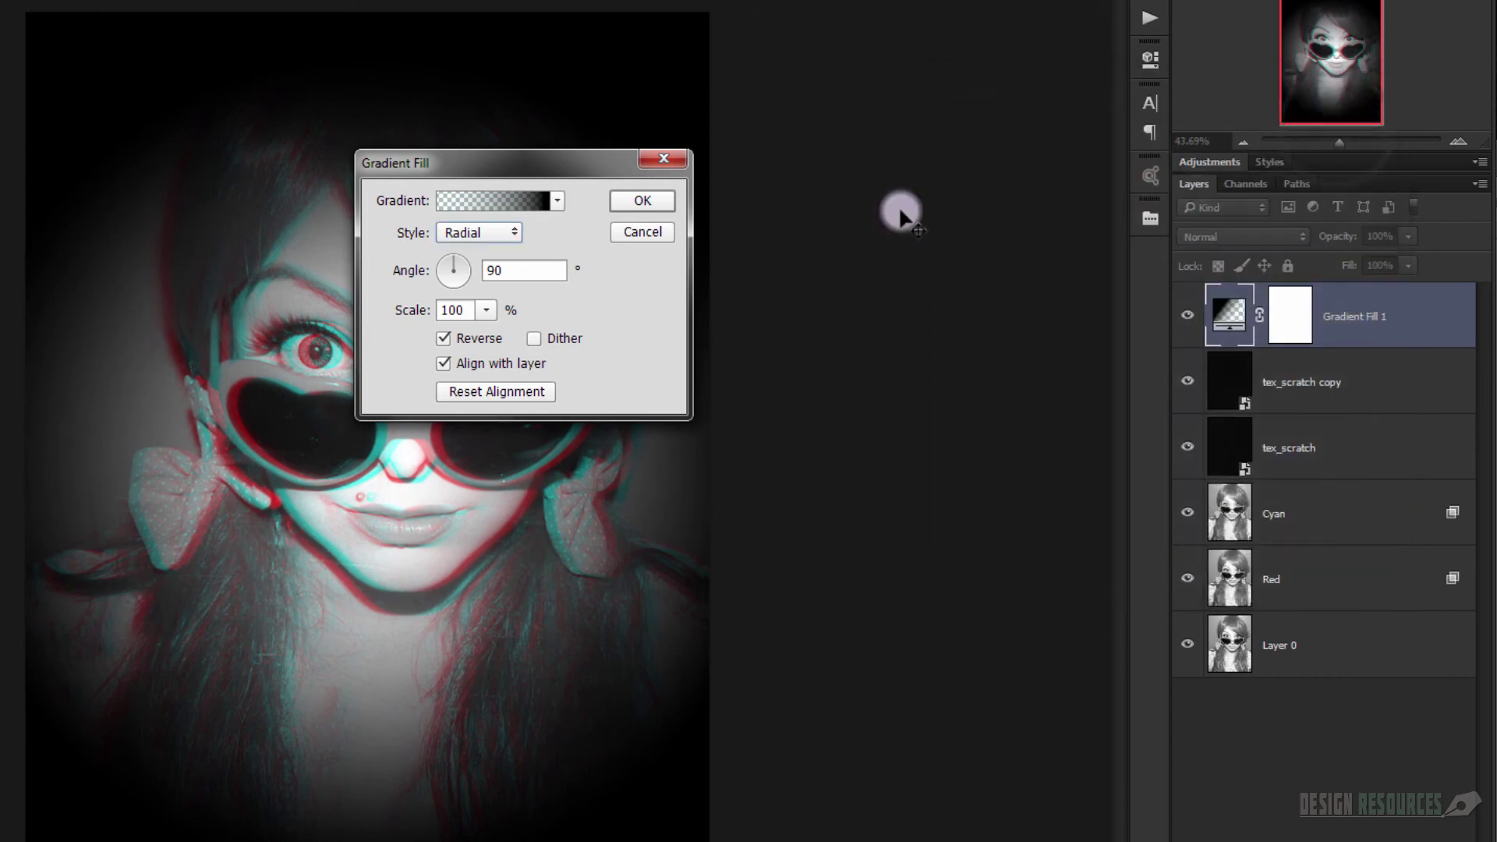
{"action": "double_click", "coordinate": [494, 269]}
{"action": "type", "text": "30"}
{"action": "left_click_drag", "start_coordinate": [729, 265], "coordinate": [1111, 312]}
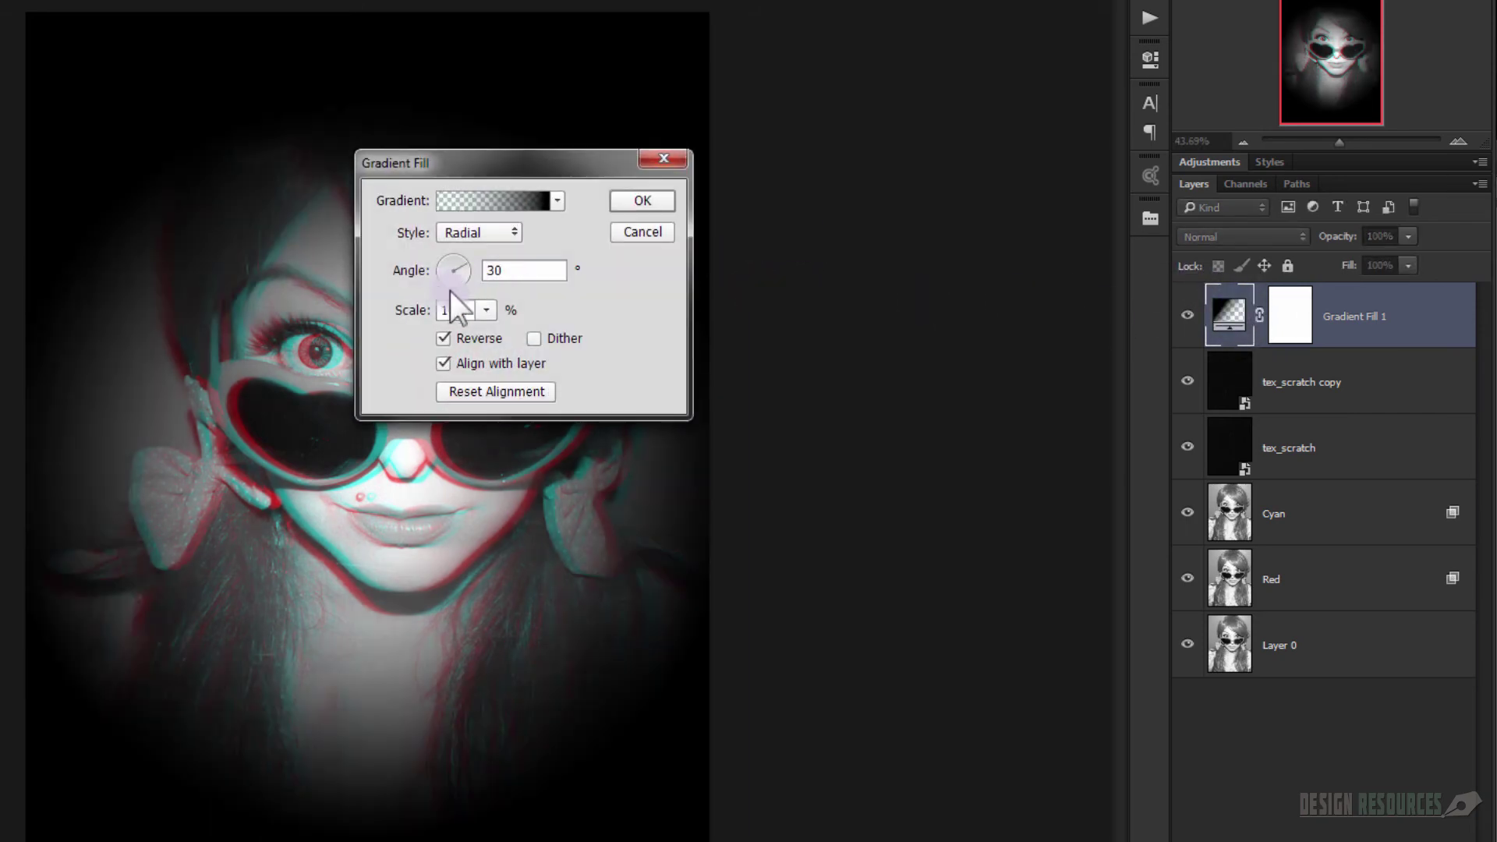
{"action": "left_click", "coordinate": [487, 309]}
{"action": "left_click_drag", "start_coordinate": [485, 335], "coordinate": [468, 335]}
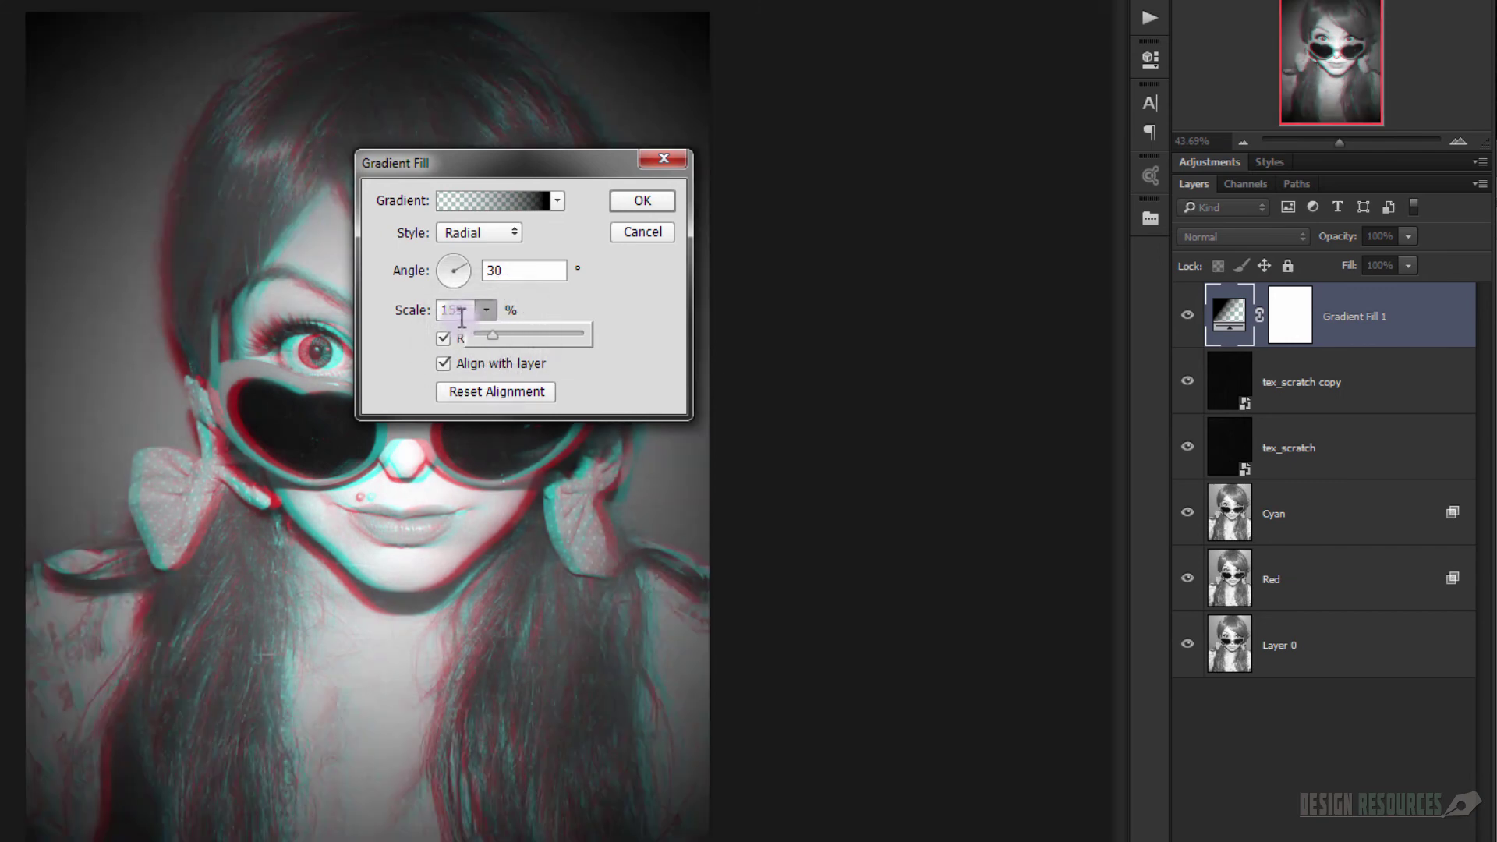
{"action": "left_click", "coordinate": [440, 311]}
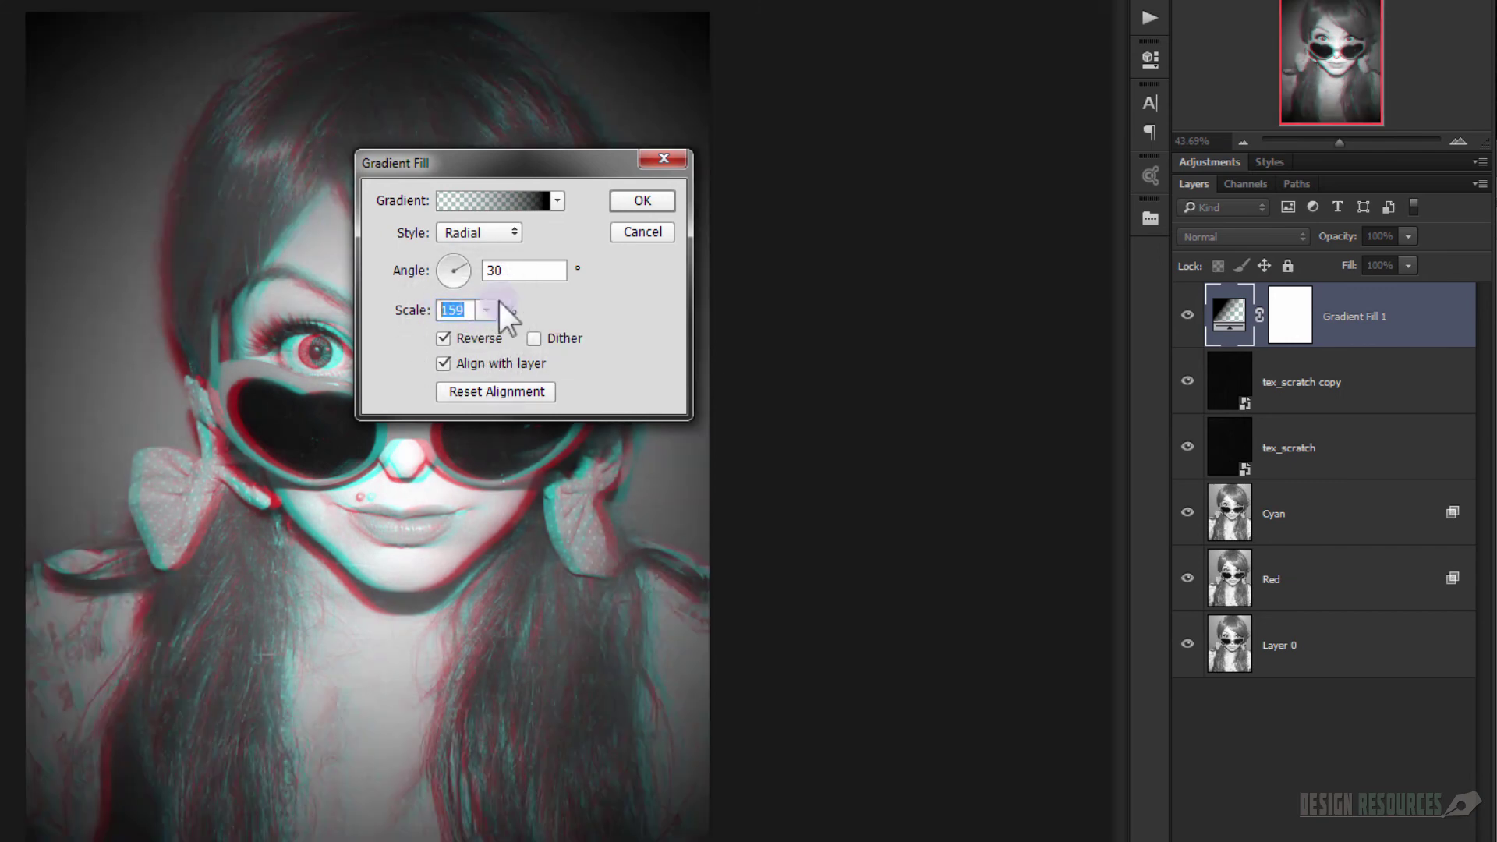
{"action": "type", "text": "150"}
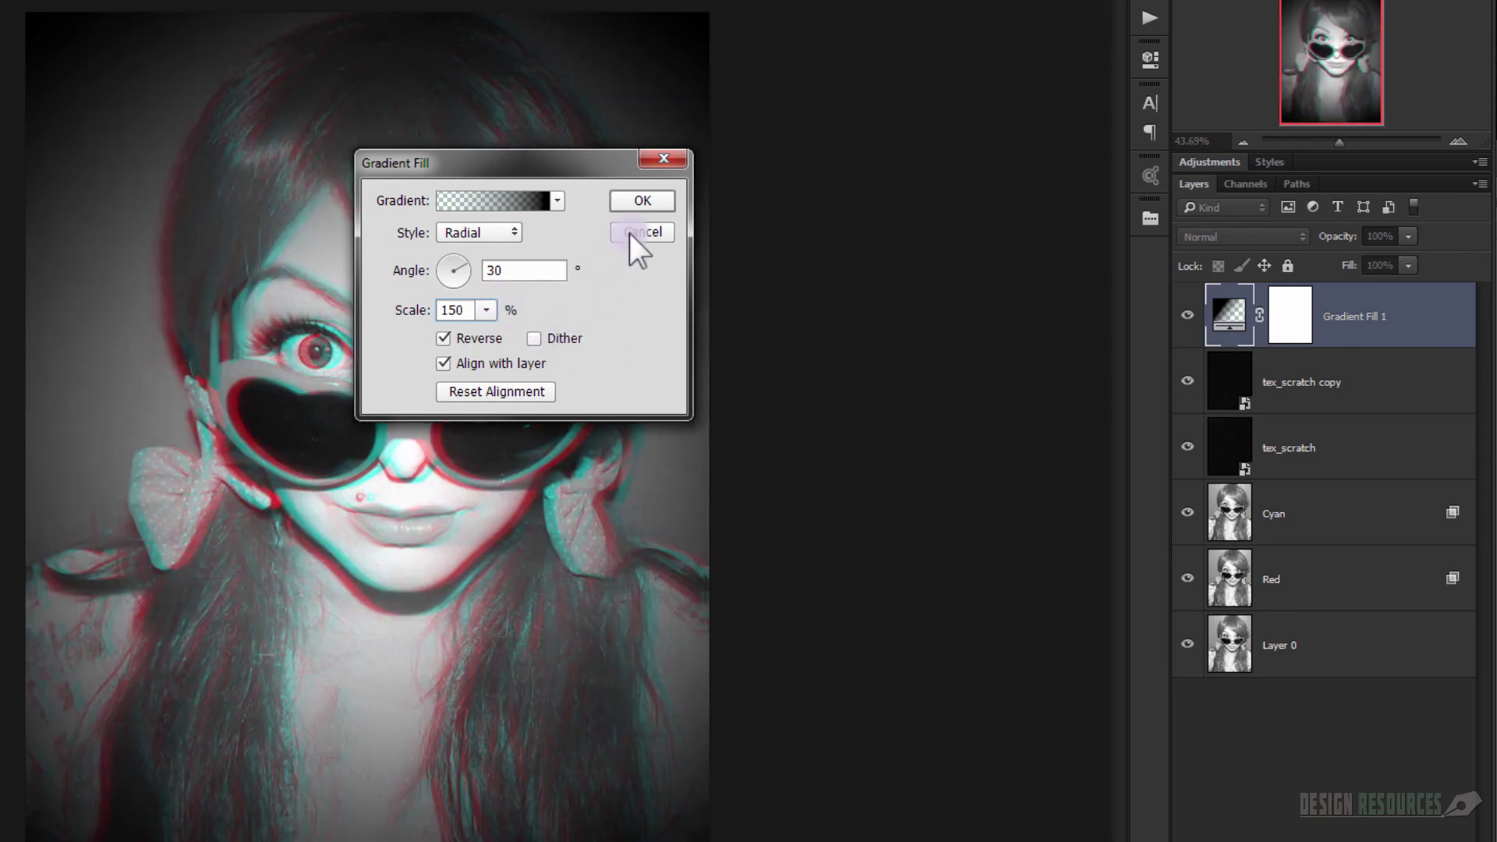
Commit the gradient fill and blend Gradient Fill 1 in Soft Light mode.
{"action": "left_click", "coordinate": [649, 200]}
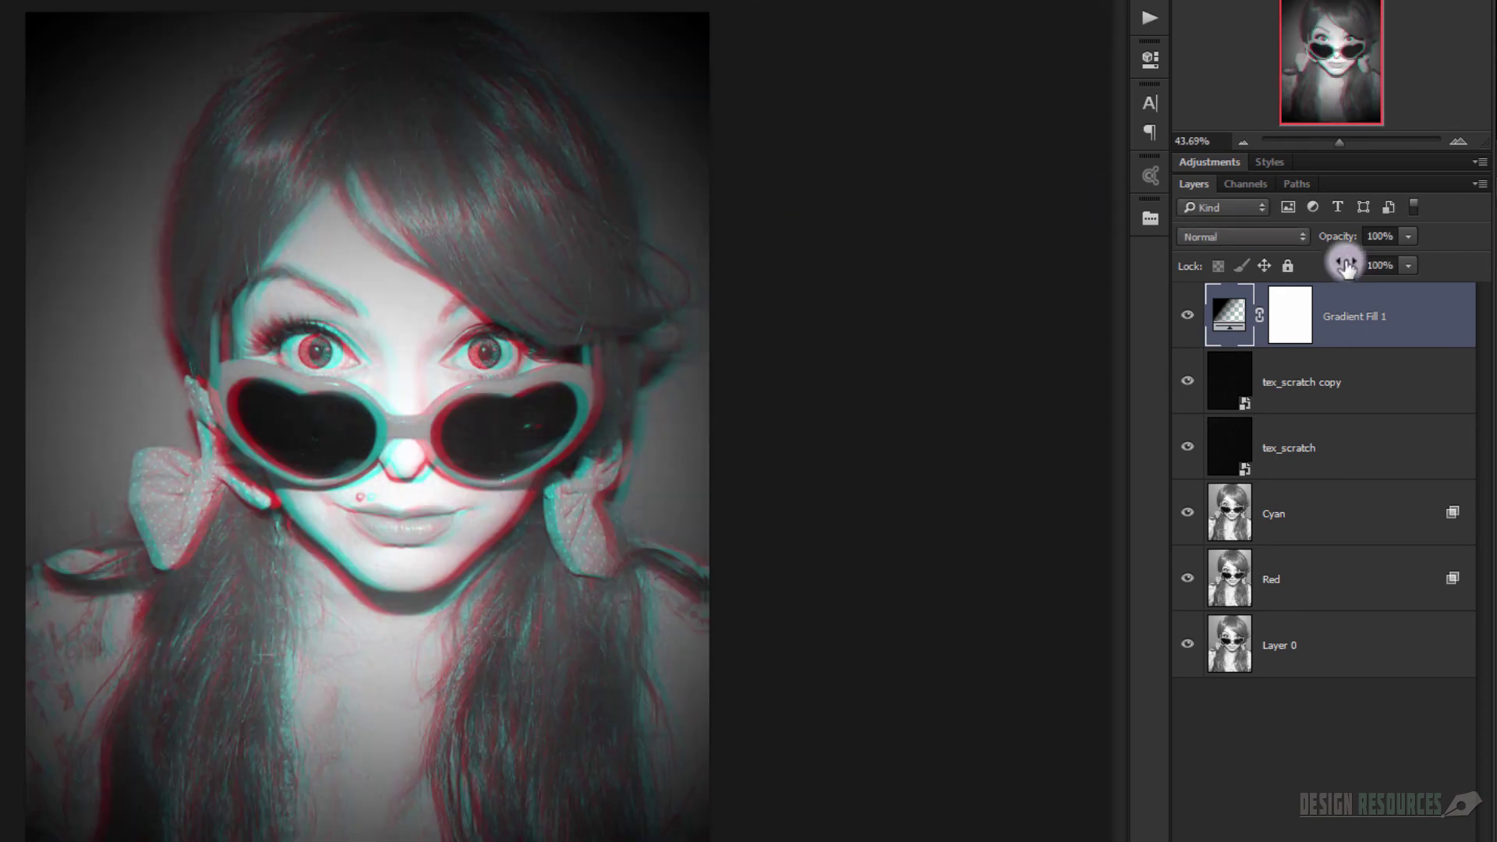
{"action": "left_click", "coordinate": [1284, 236]}
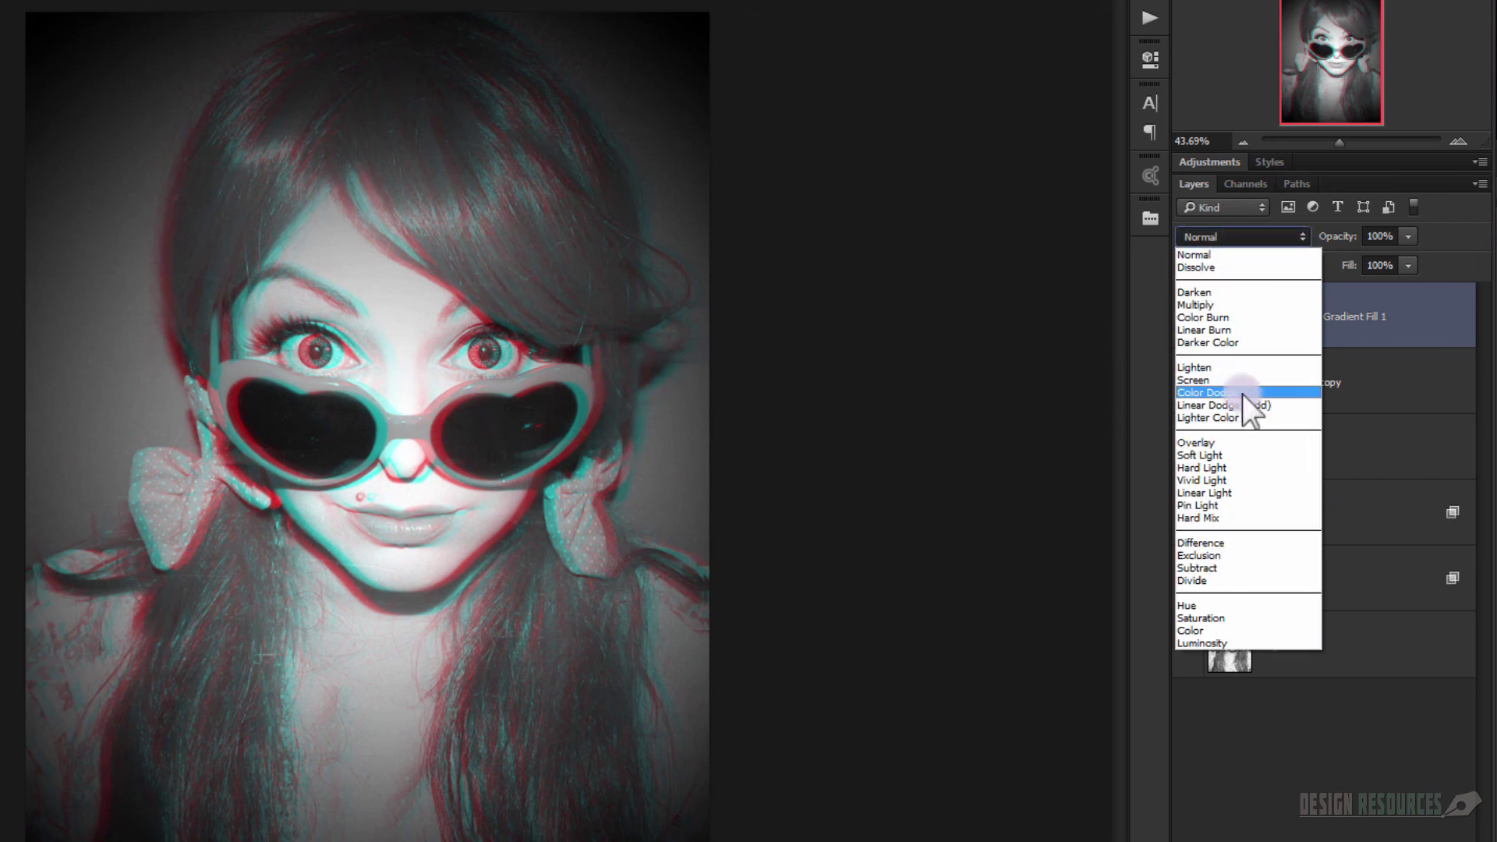
{"action": "left_click", "coordinate": [1246, 452]}
Toggle the vignette's visibility to compare before and after, then select the tex_scratch layer.
{"action": "left_click", "coordinate": [1246, 460]}
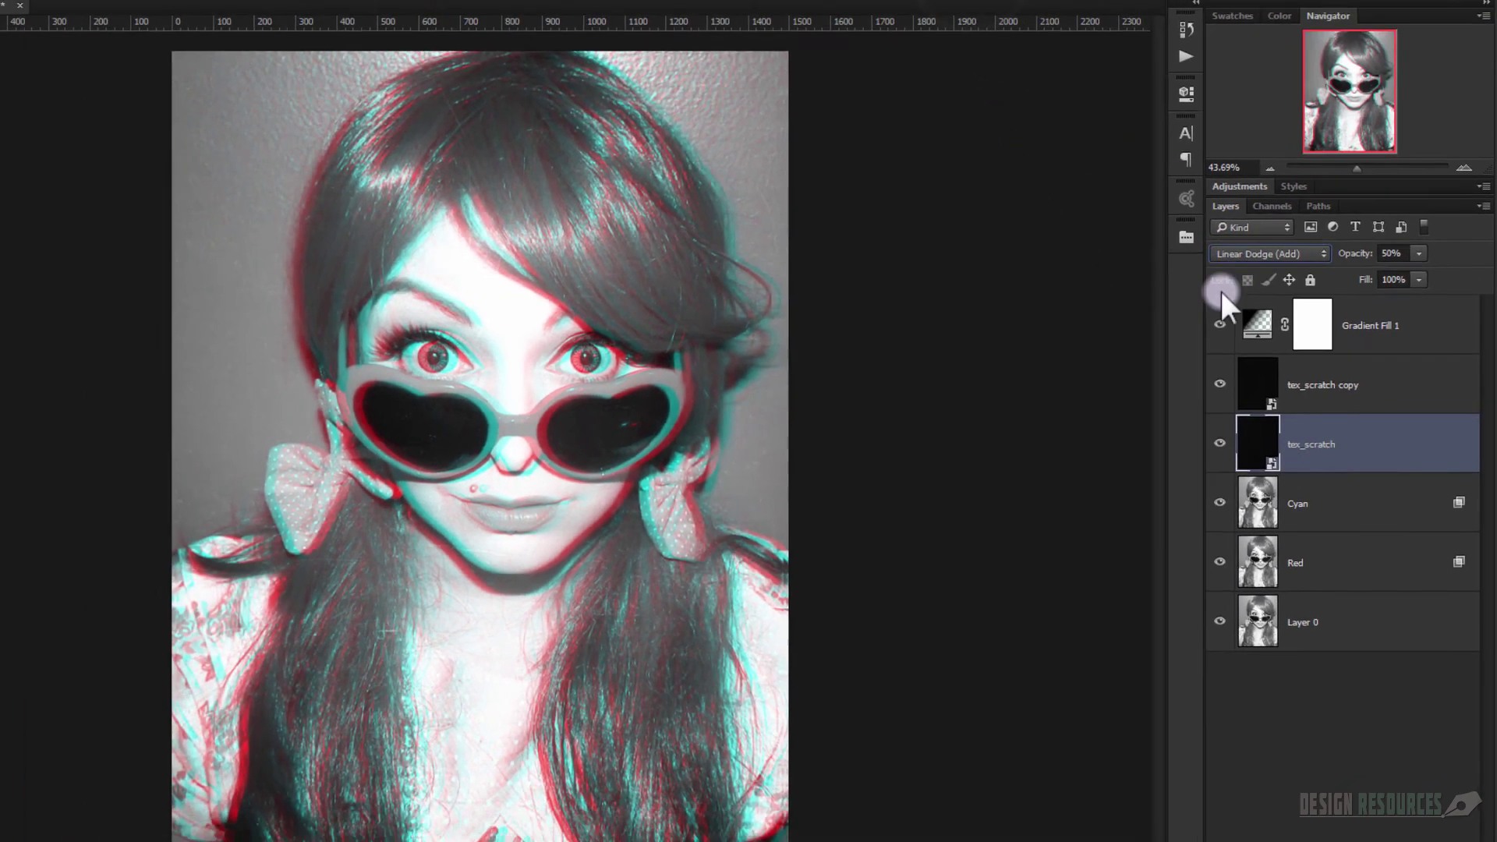
{"action": "left_click", "coordinate": [1187, 315]}
{"action": "left_click", "coordinate": [1264, 340]}
{"action": "left_click", "coordinate": [1265, 340]}
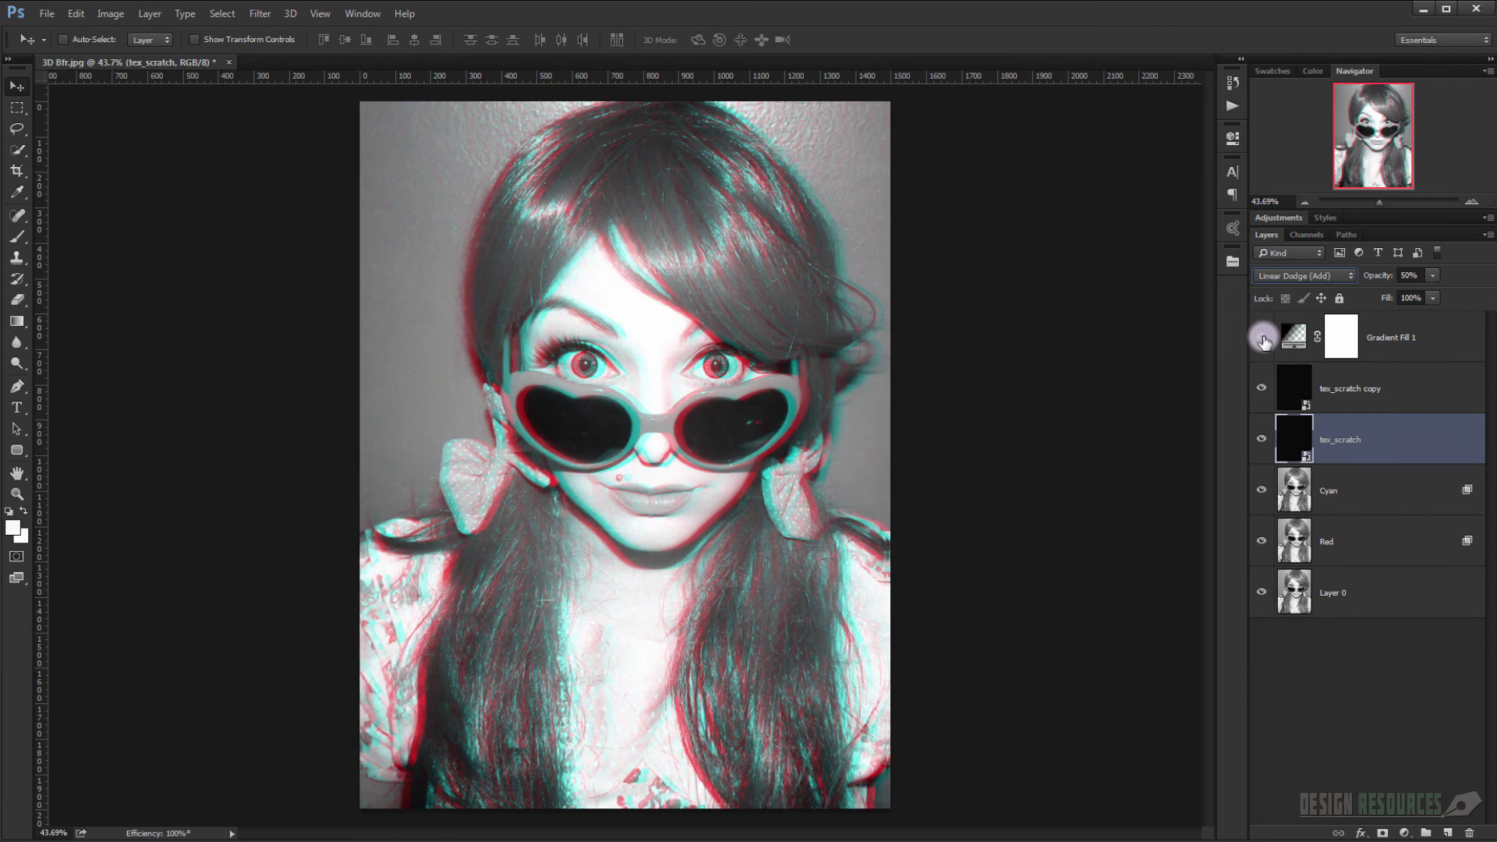
{"action": "left_click", "coordinate": [1265, 340]}
{"action": "left_click", "coordinate": [1265, 340]}
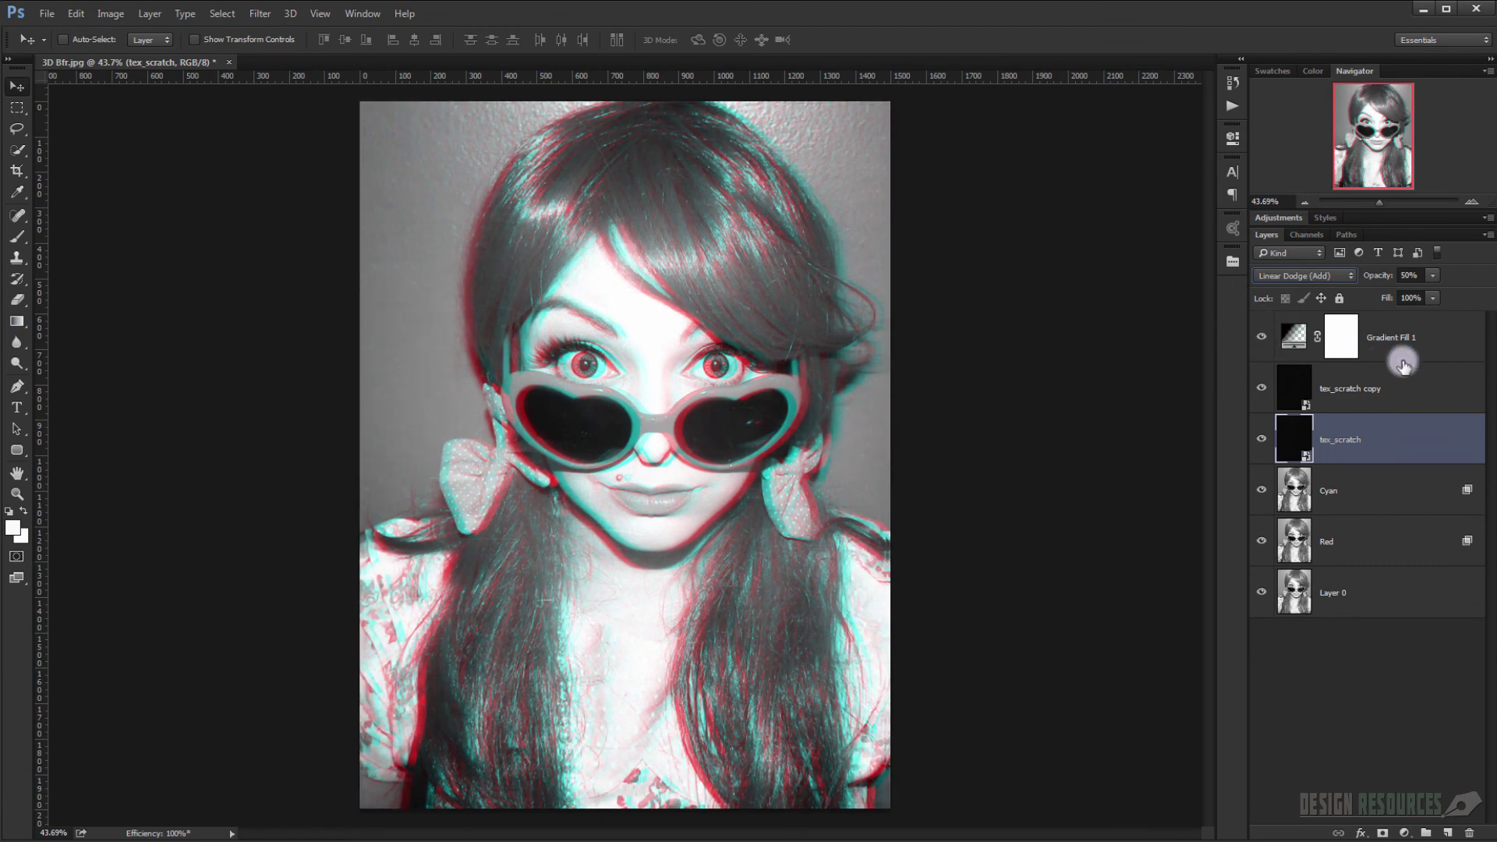
{"action": "key", "text": "Return"}
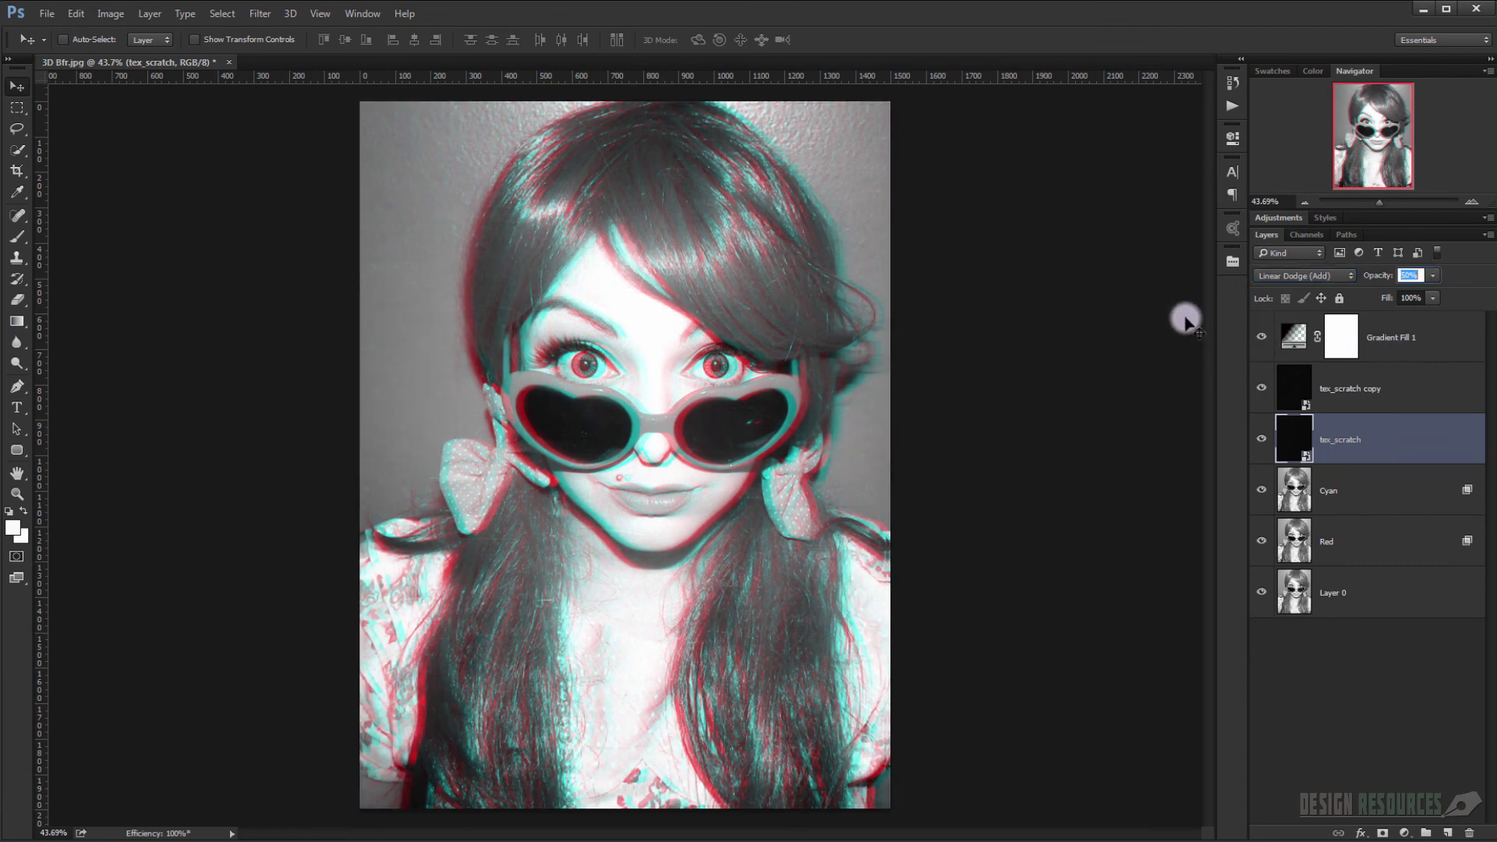